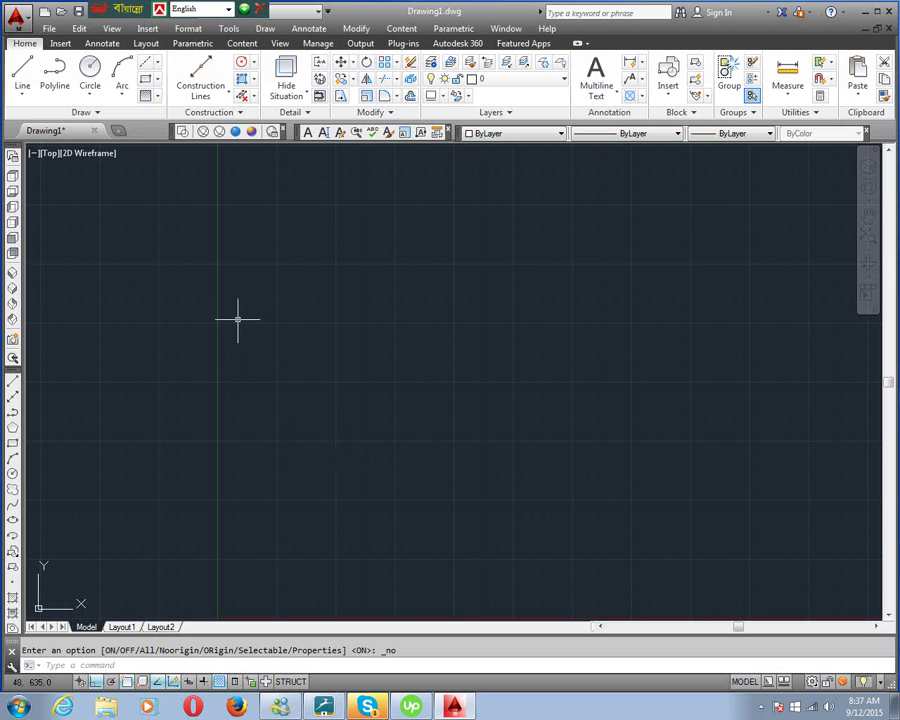
Step: Create a wide multiline text box across the drawing area and enter PCD in it
left_click(309, 137)
left_click(195, 213)
left_click(802, 549)
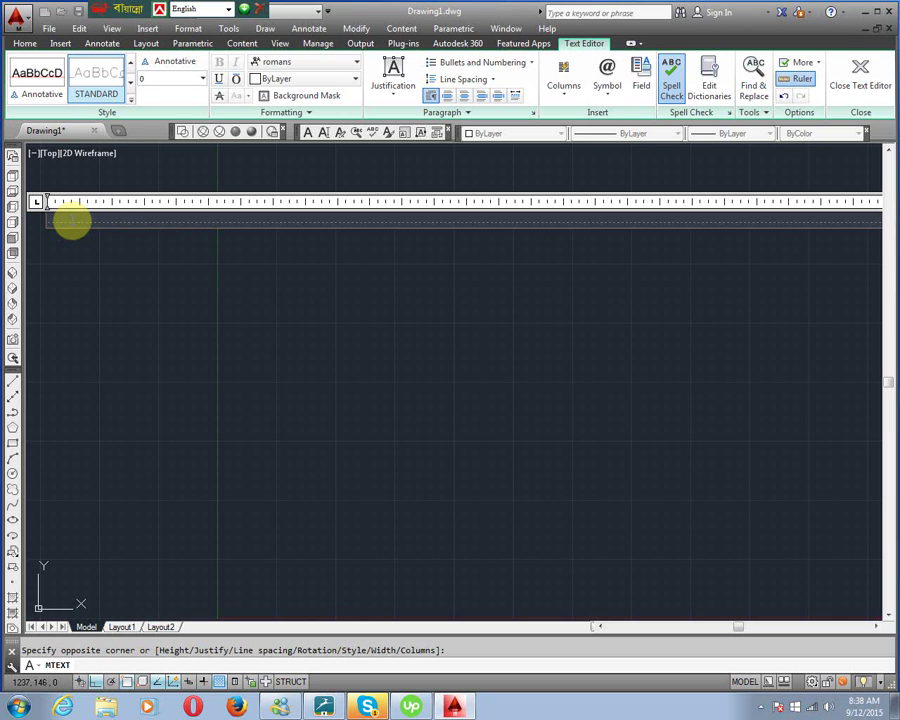
type("PCD")
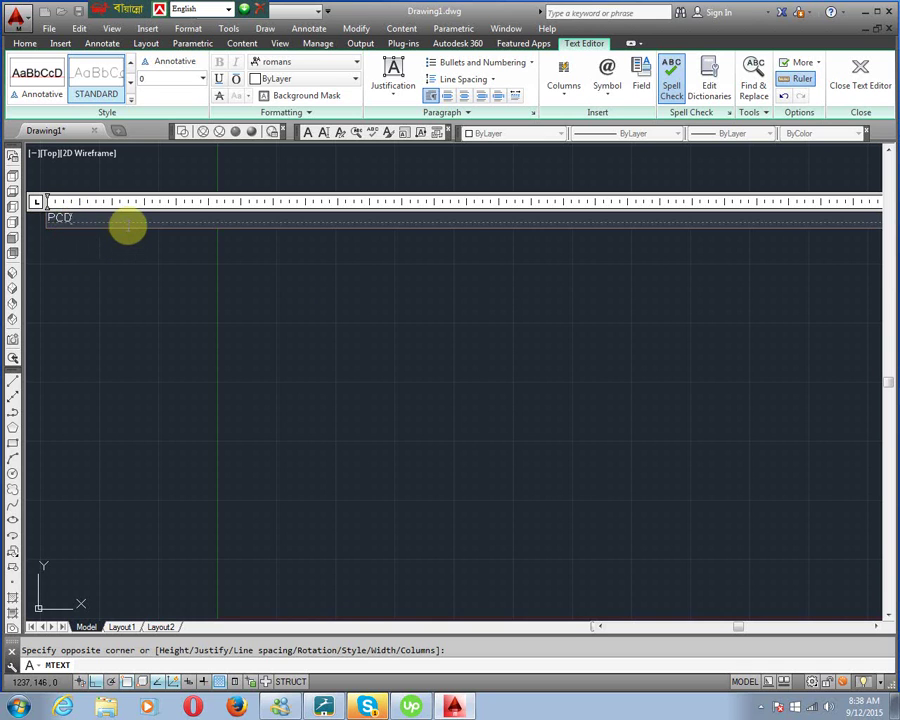
Step: Select the PCD text and change its font to Verdana
left_click(84, 216)
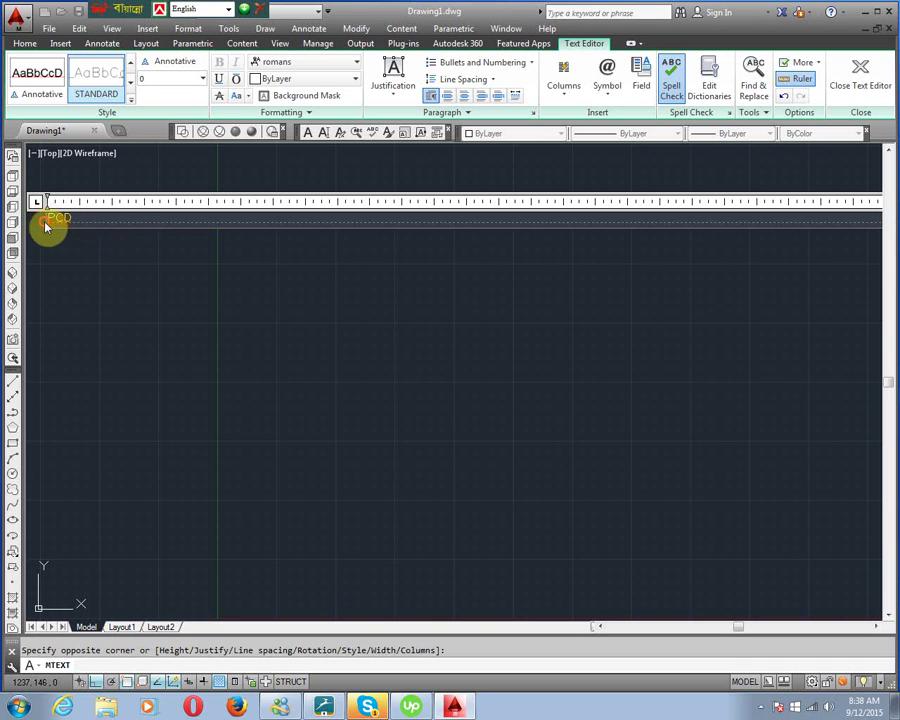
left_click_drag(44, 220, 88, 250)
left_click(199, 79)
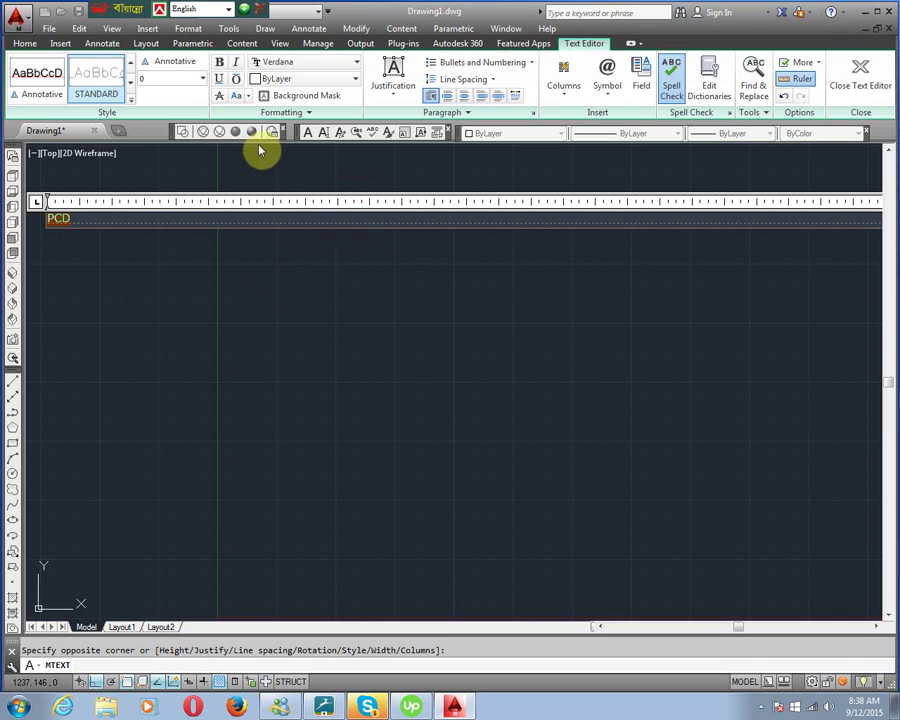
Step: Try text heights of 1 and then 10 in the text box
left_click(173, 80)
type("1")
key("Return")
left_click(145, 82)
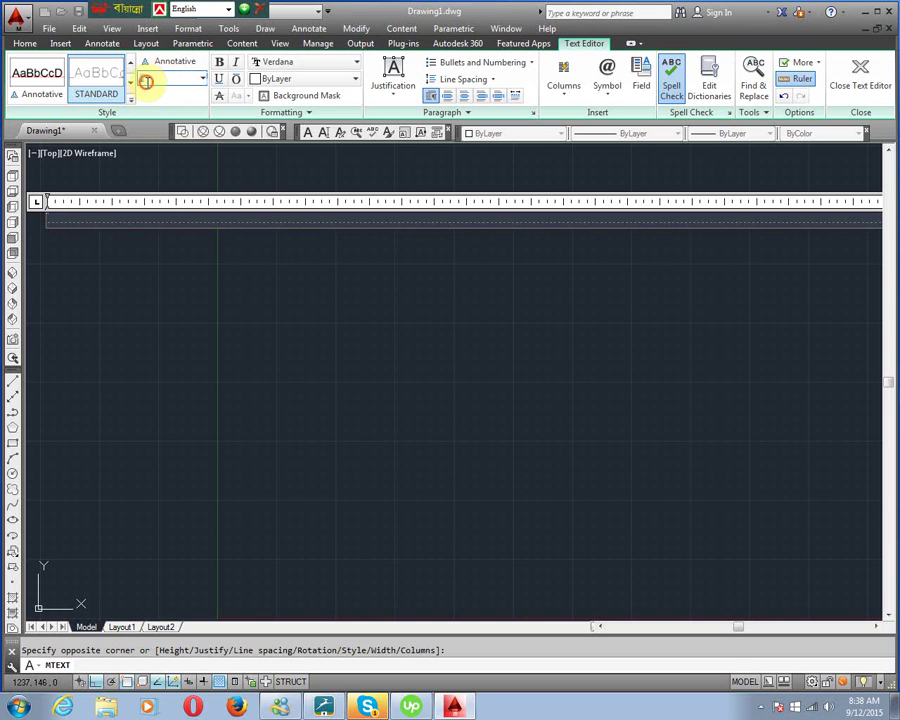
type("10")
key("Return")
Step: Set the text height to 5 and enter PCD again in the text box
left_click(146, 78)
type("5")
key("Return")
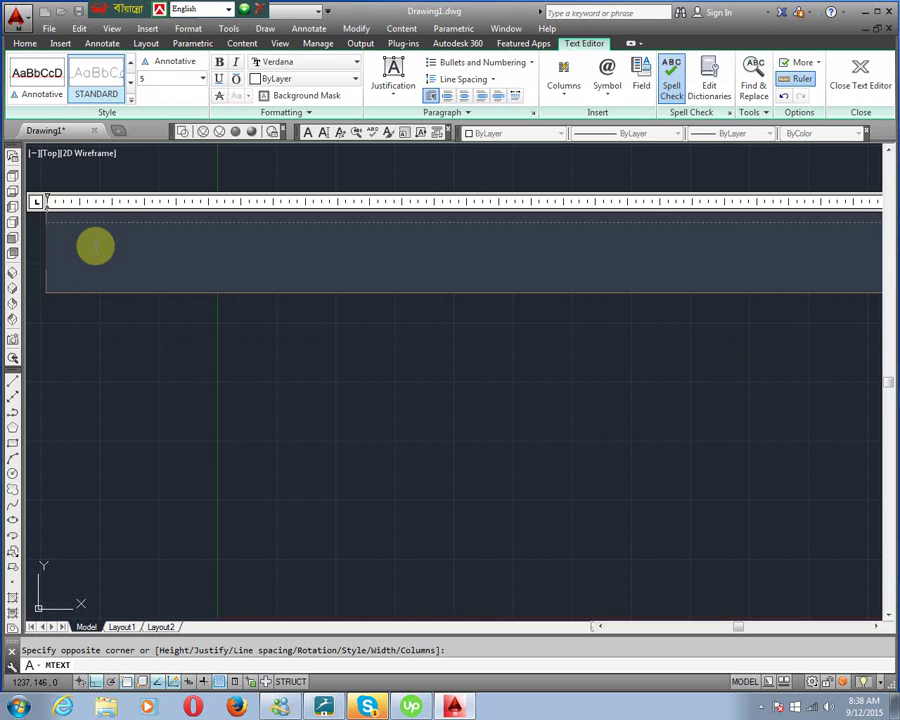
type("P")
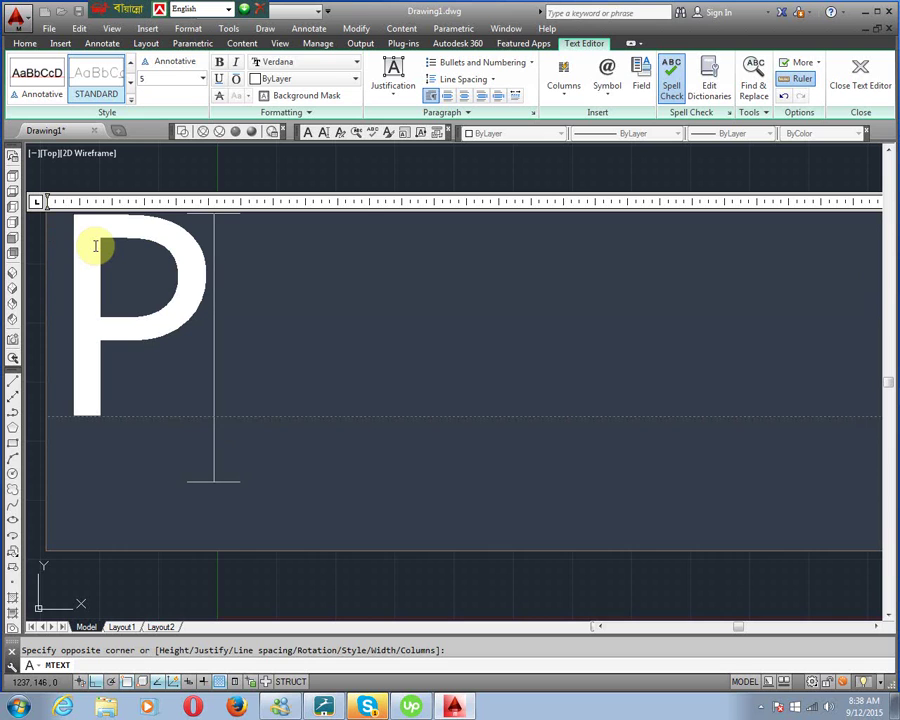
type("CD")
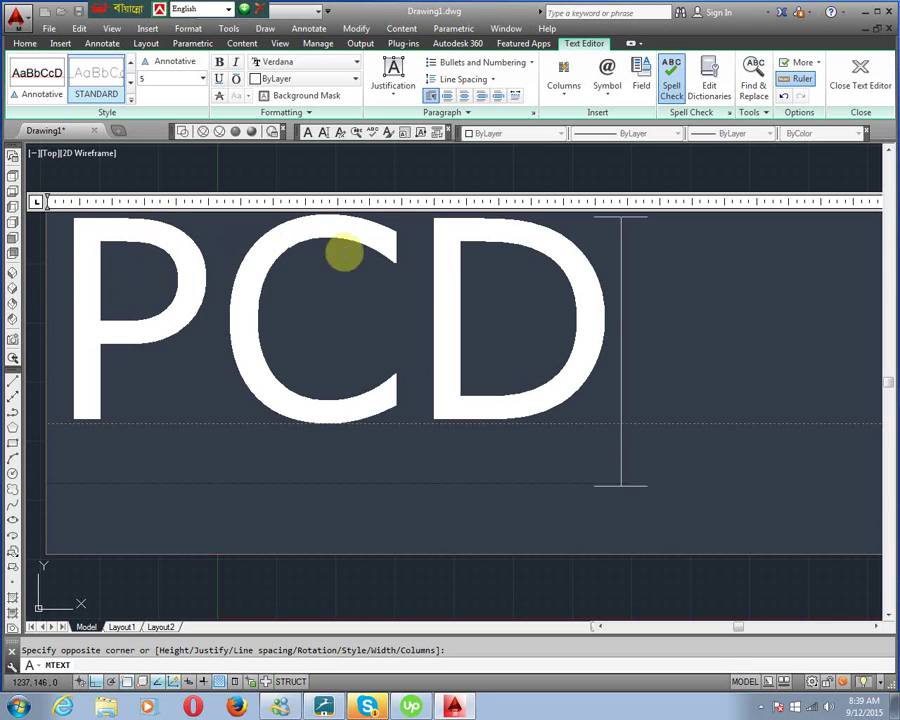
Step: Reduce the height of the whole PCD text to 2 and then to 1
left_click(628, 311)
left_click_drag(628, 311, 44, 311)
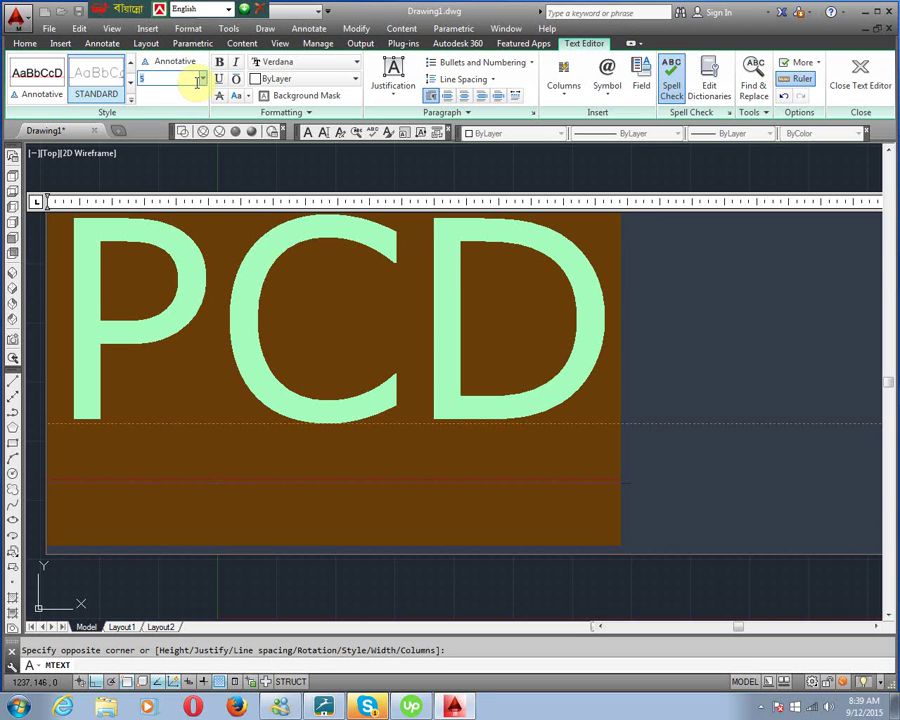
left_click(150, 78)
key("BackSpace")
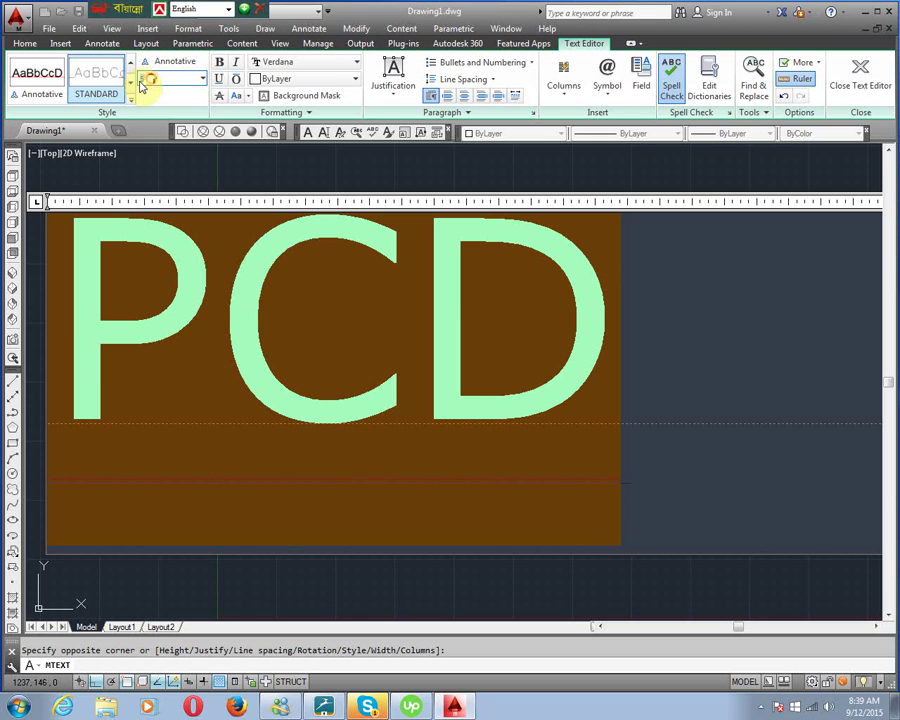
type("2")
key("Return")
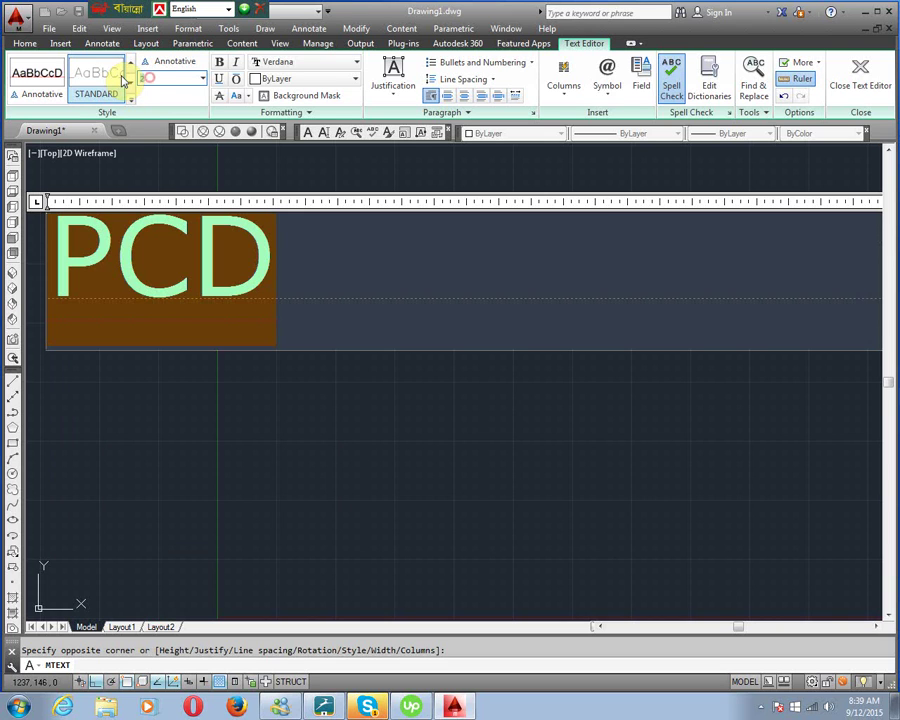
left_click(122, 78)
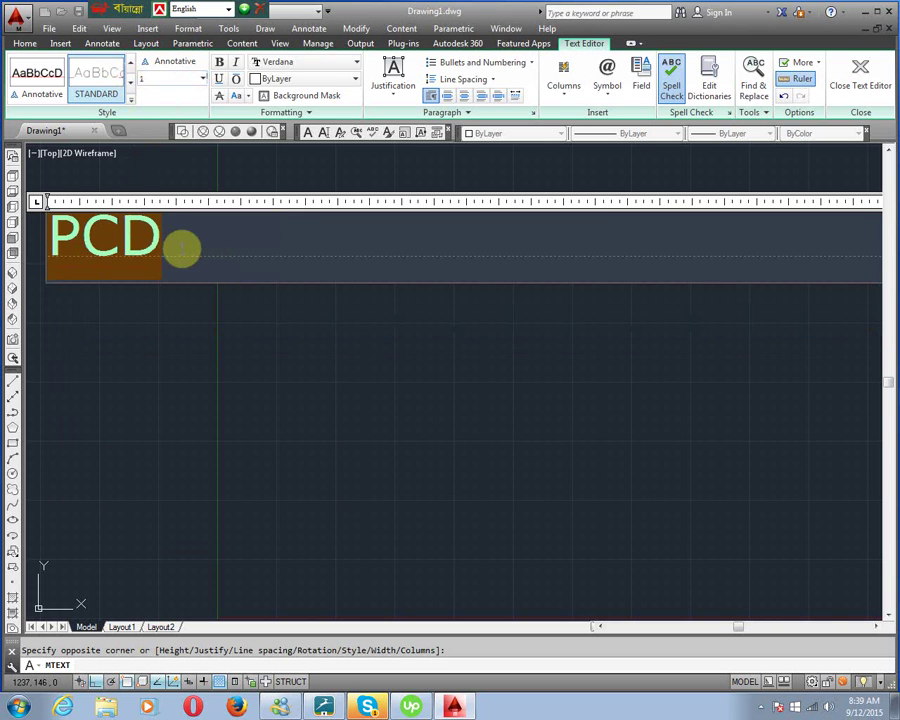
Step: Extend the first line to read "PCD=Pitch circle dia=NTXM=18x10=180mm" and start a new line
left_click(182, 245)
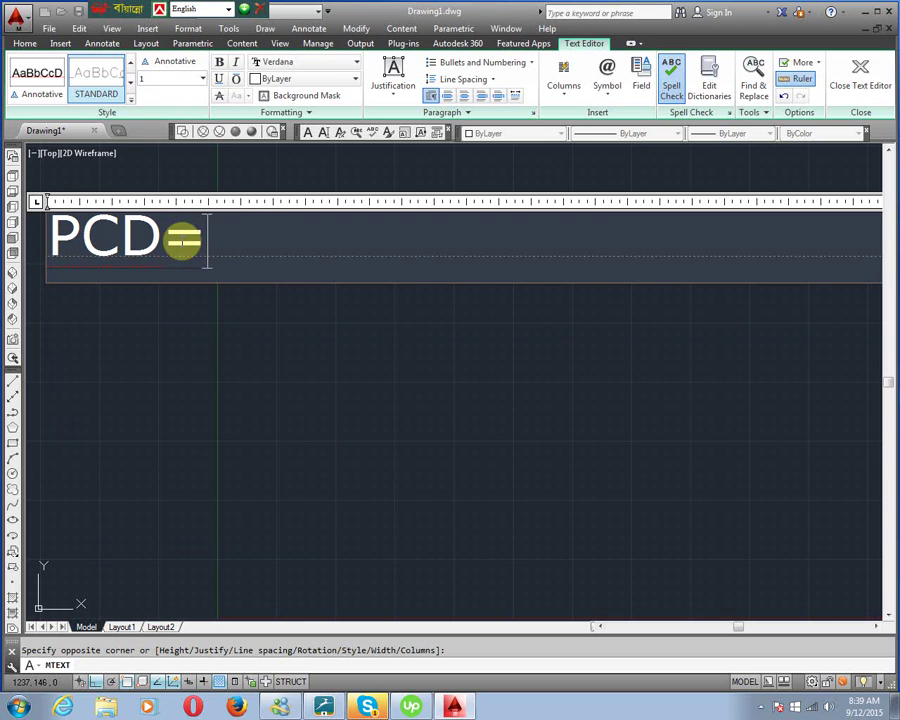
type("Pitch")
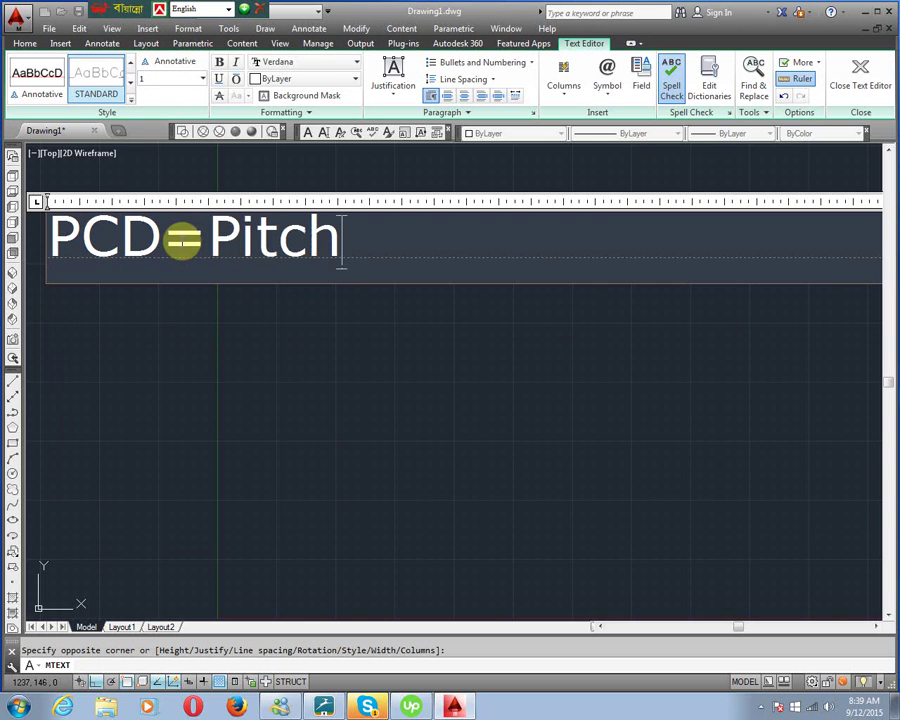
type(" ci")
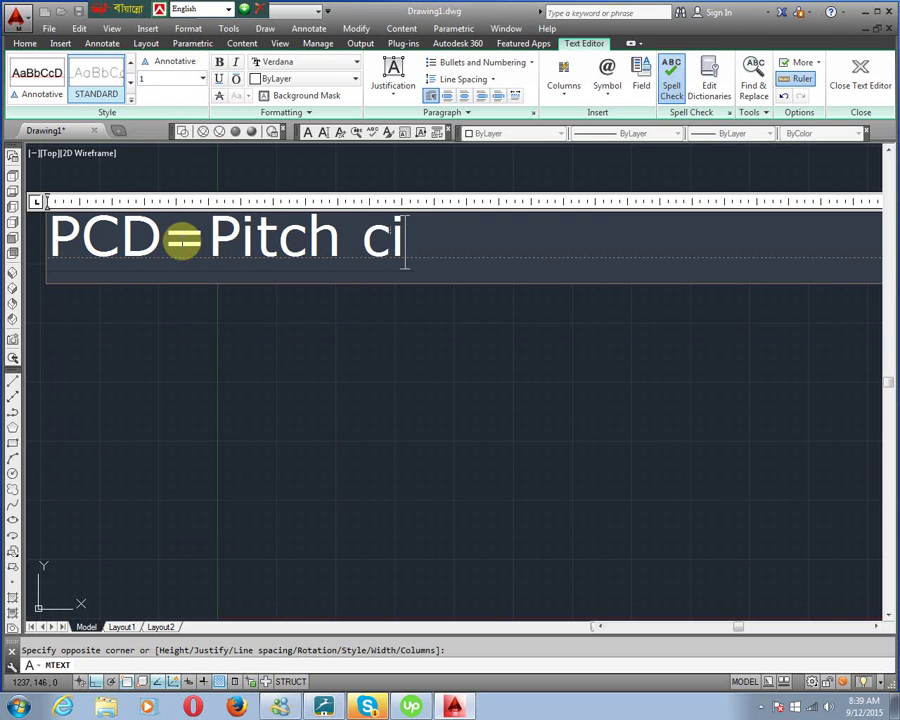
type("rcle dia")
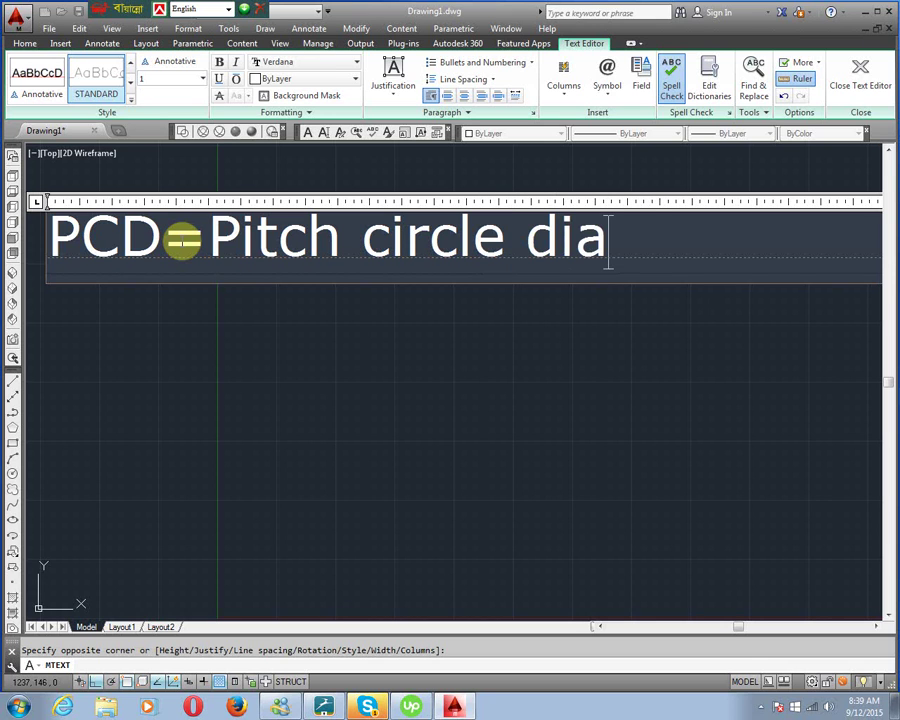
type("=")
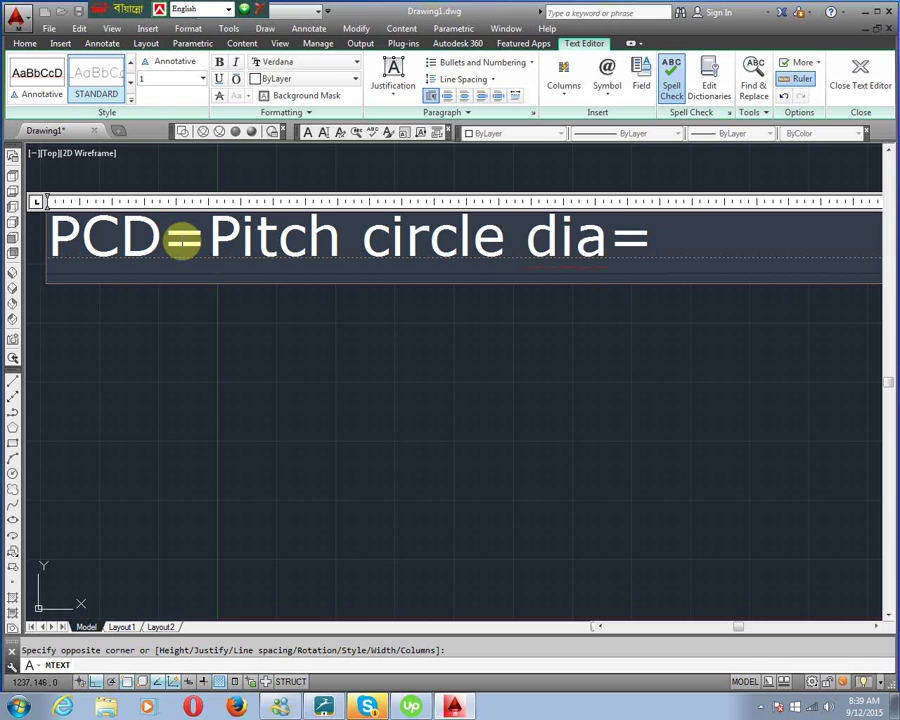
type("NT")
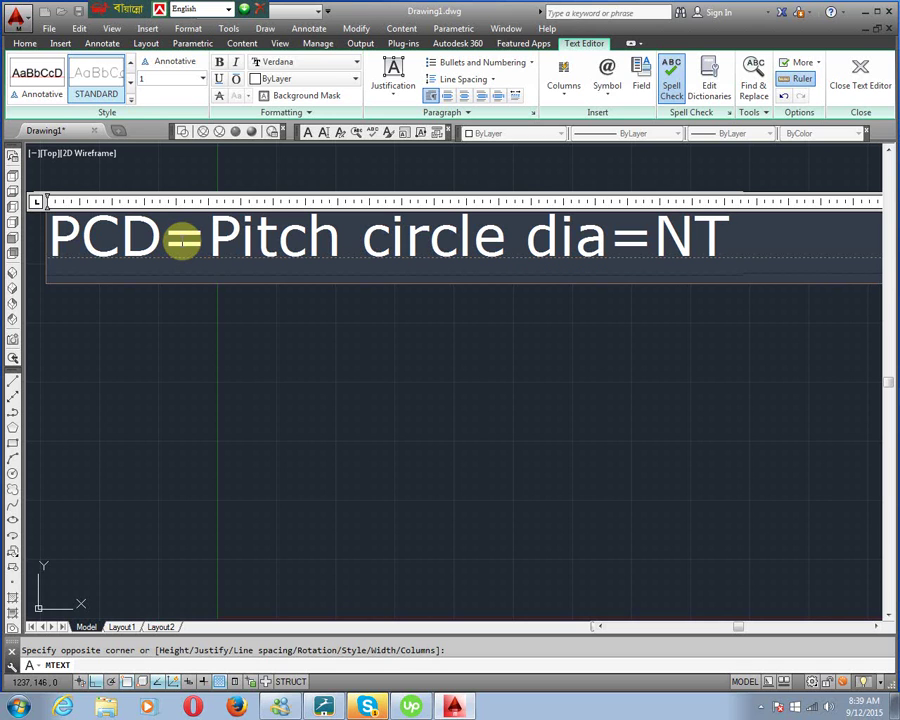
type("XM")
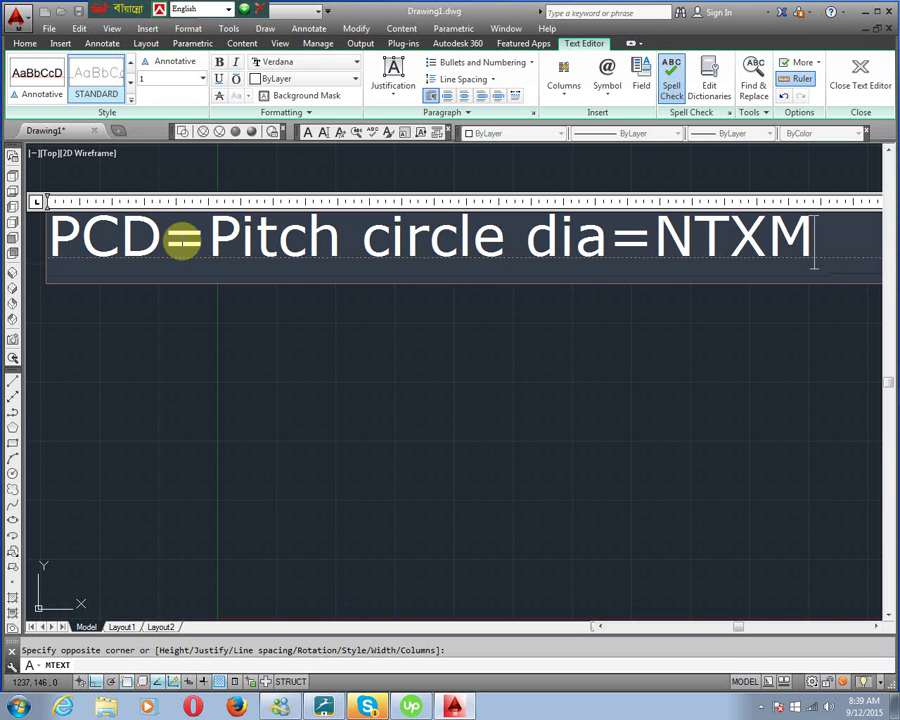
type("=")
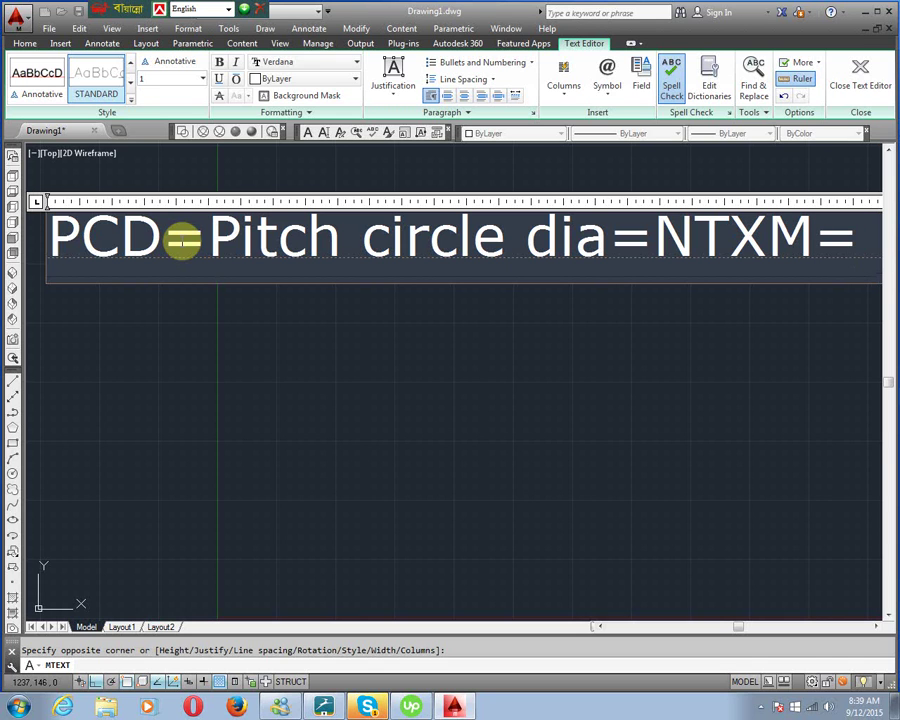
type("18x")
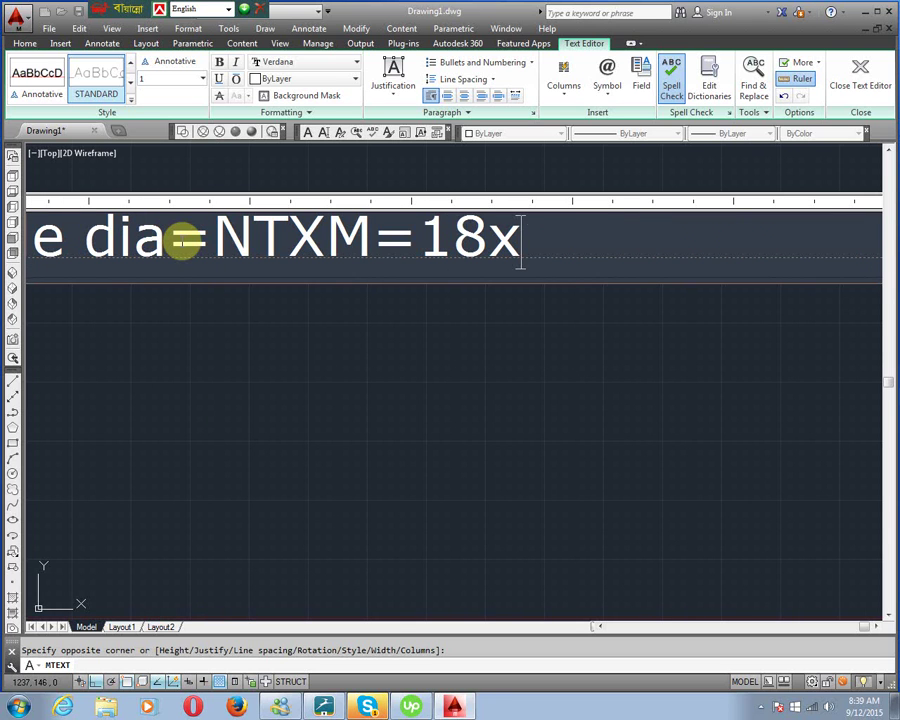
type("10=1")
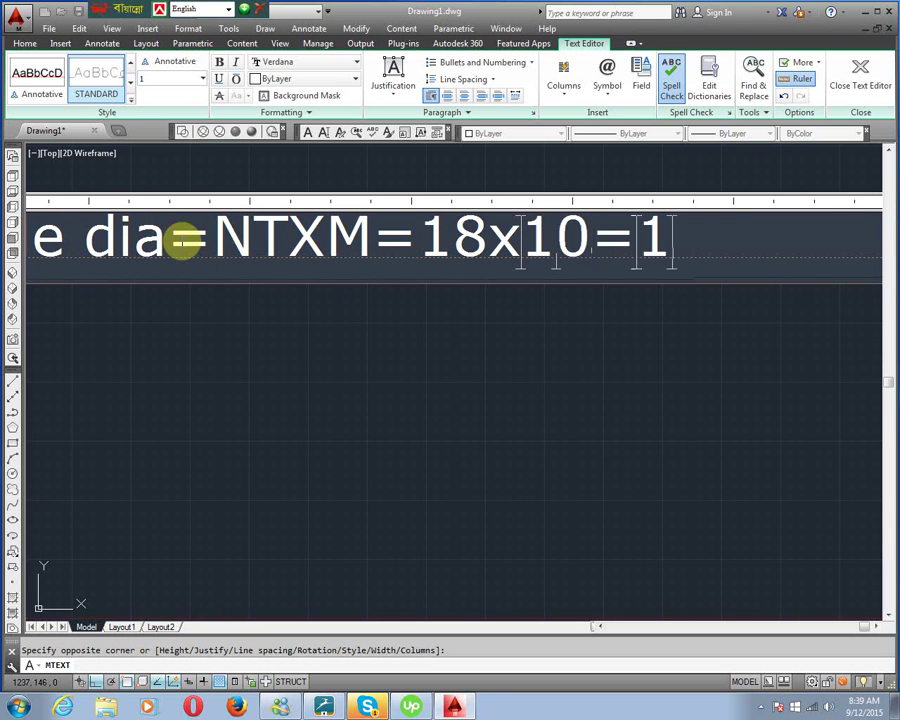
type("80mm")
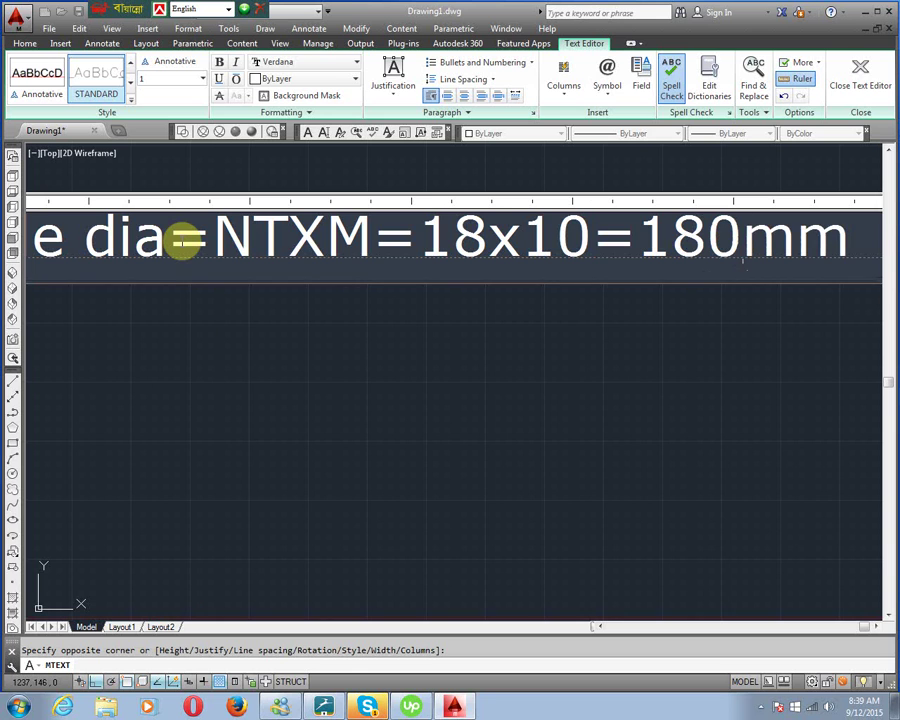
key("Return")
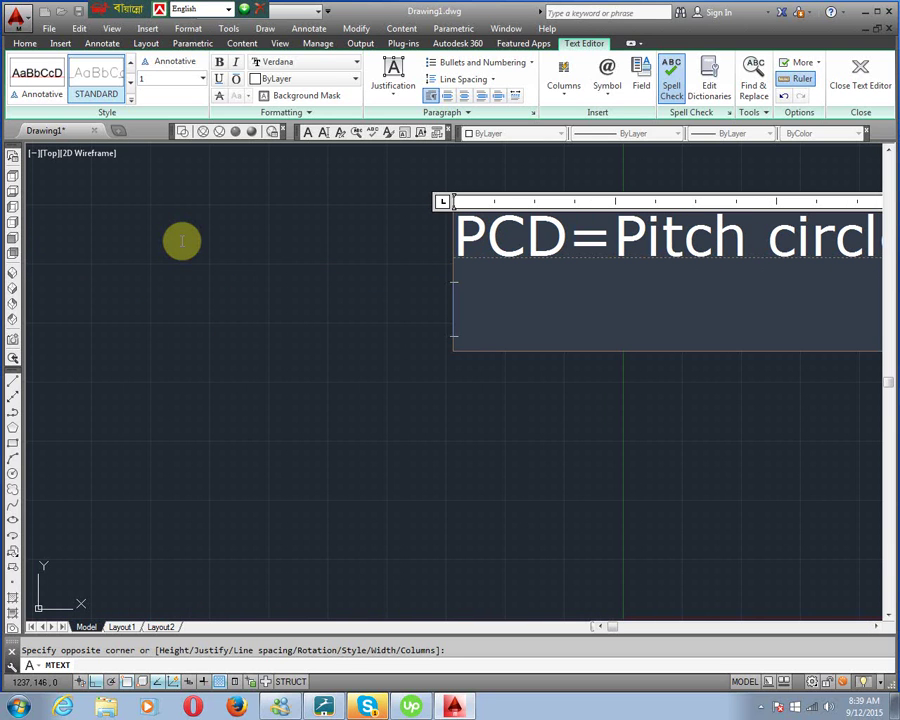
Step: Write "Add=Adendum=m=10mm" as the second line and start a new line
type("Add")
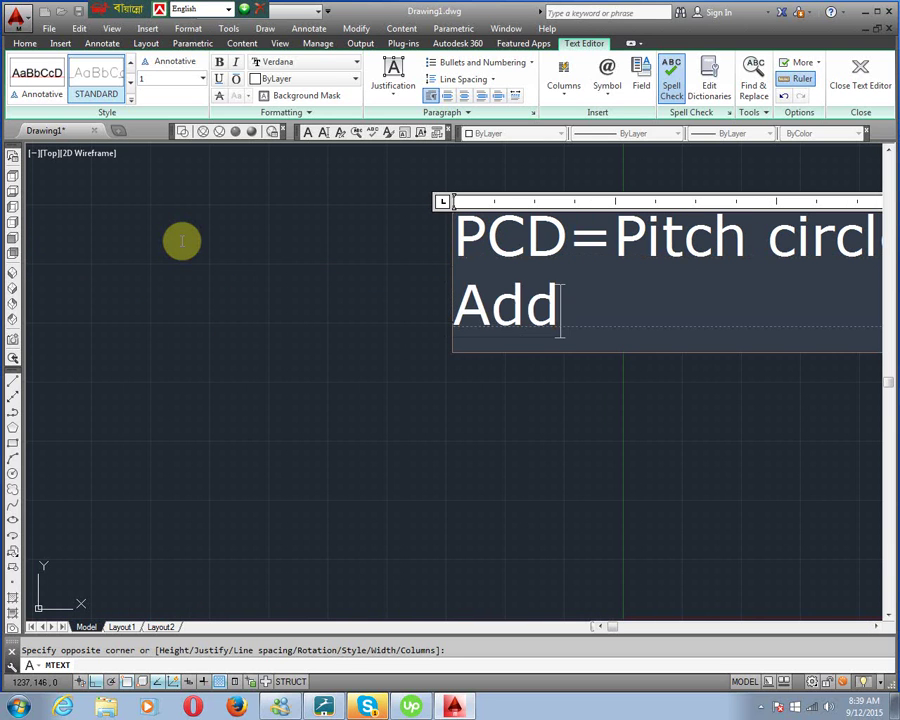
type("=A")
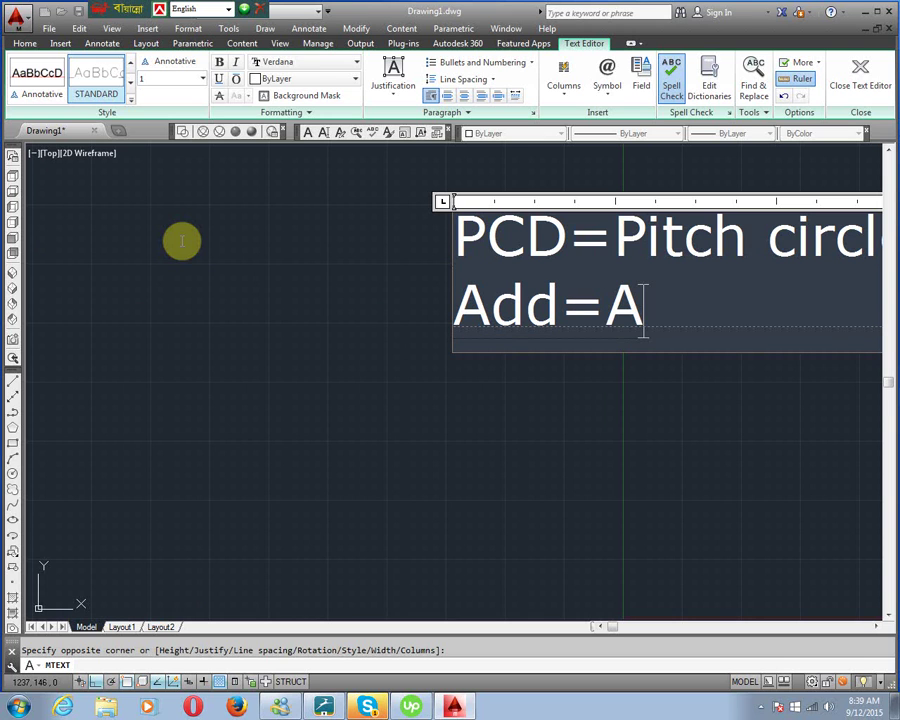
type("dendum")
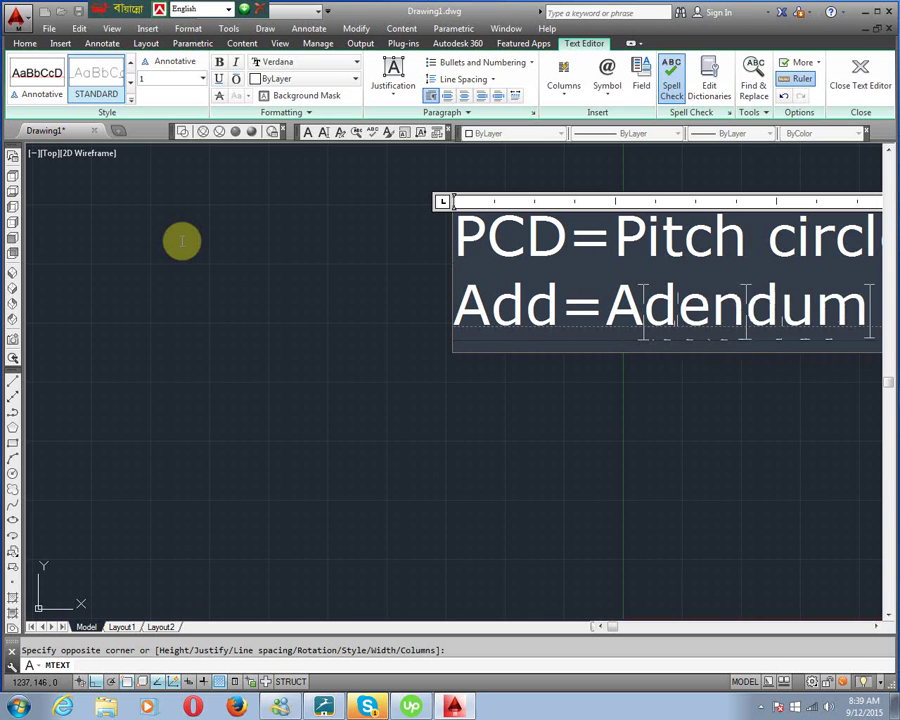
type("=m=m")
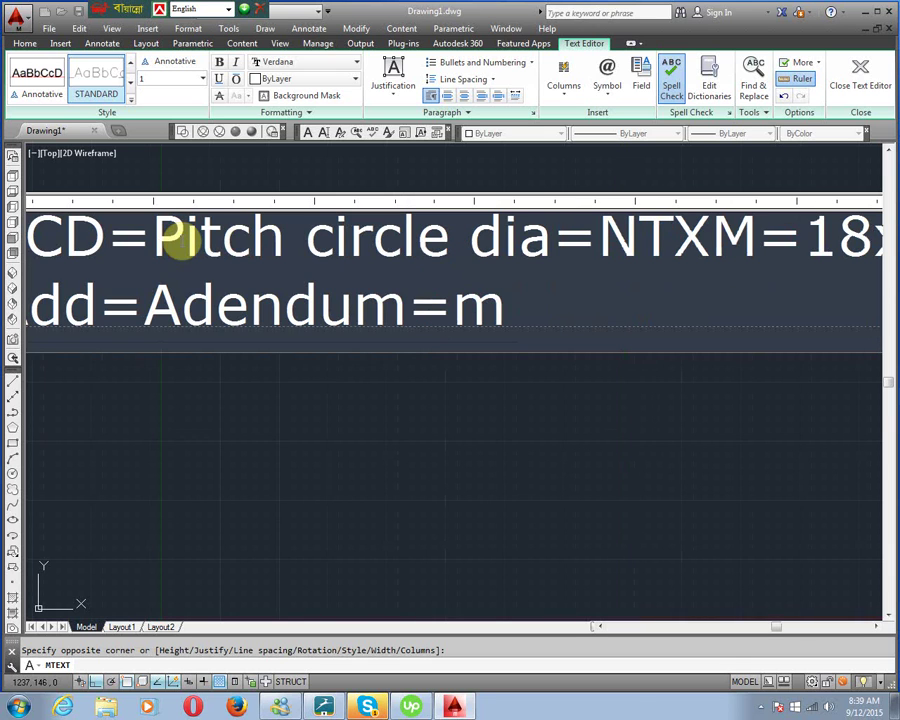
type("10")
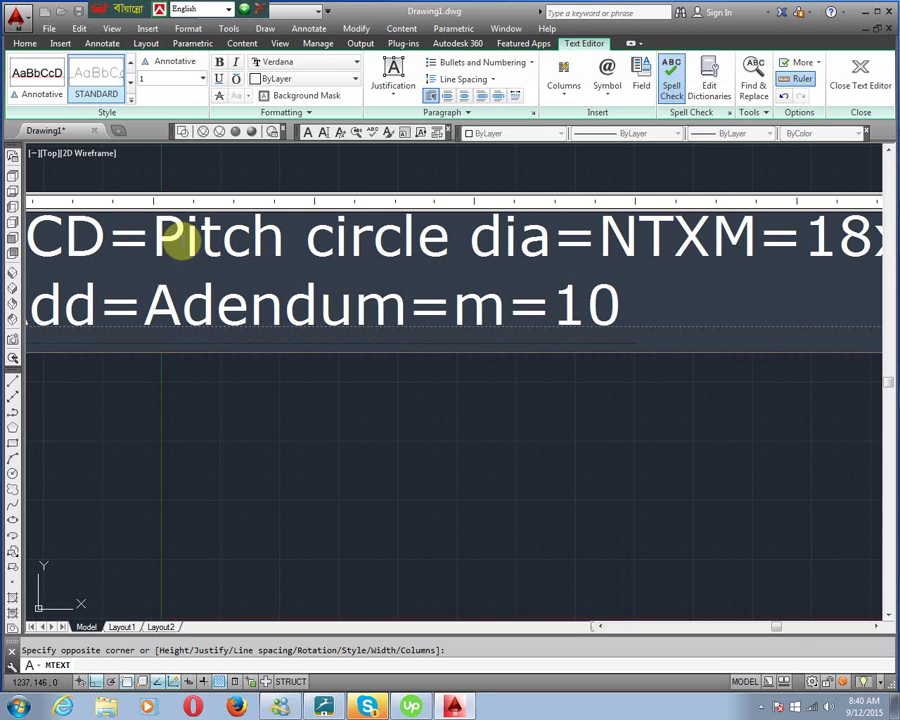
type("mm")
key("Return")
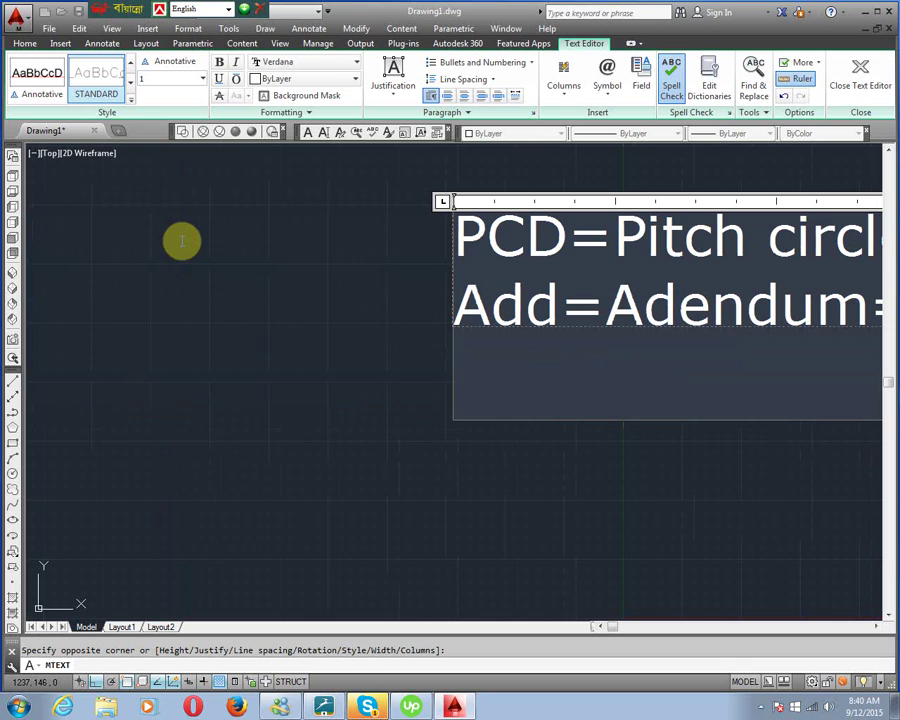
Step: Write "Dedendum=1.125m=10x1.125=11.25mm" as the third line and start a new line
type("Ded")
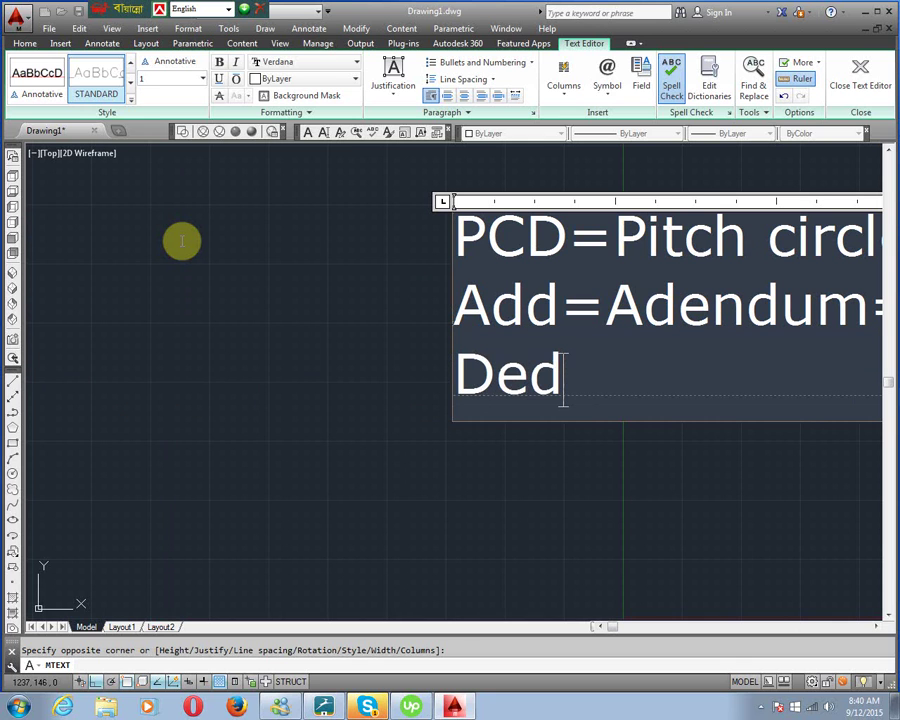
type("endum")
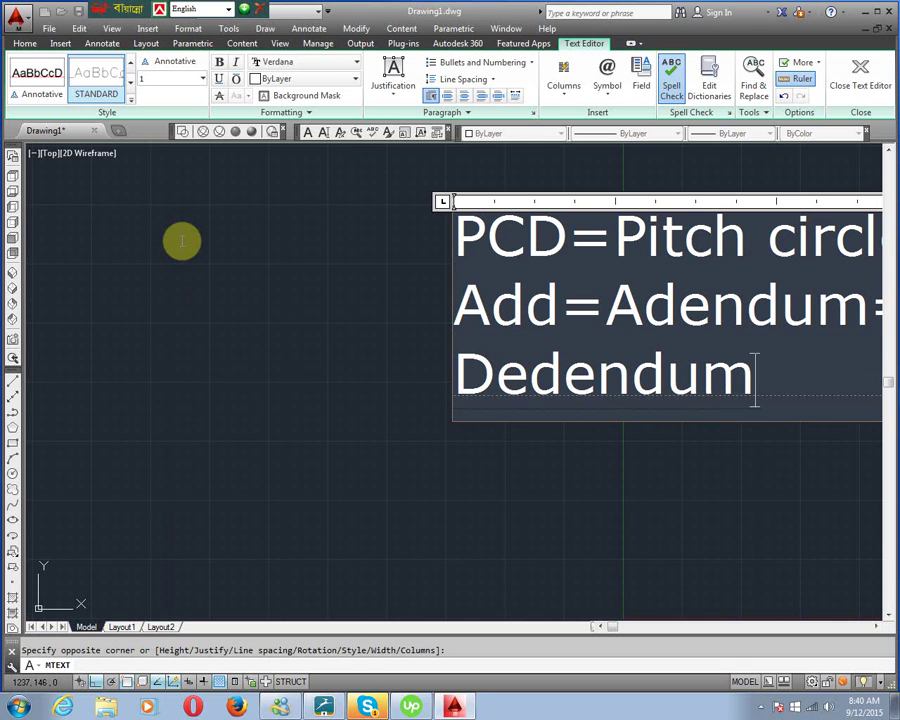
type("=")
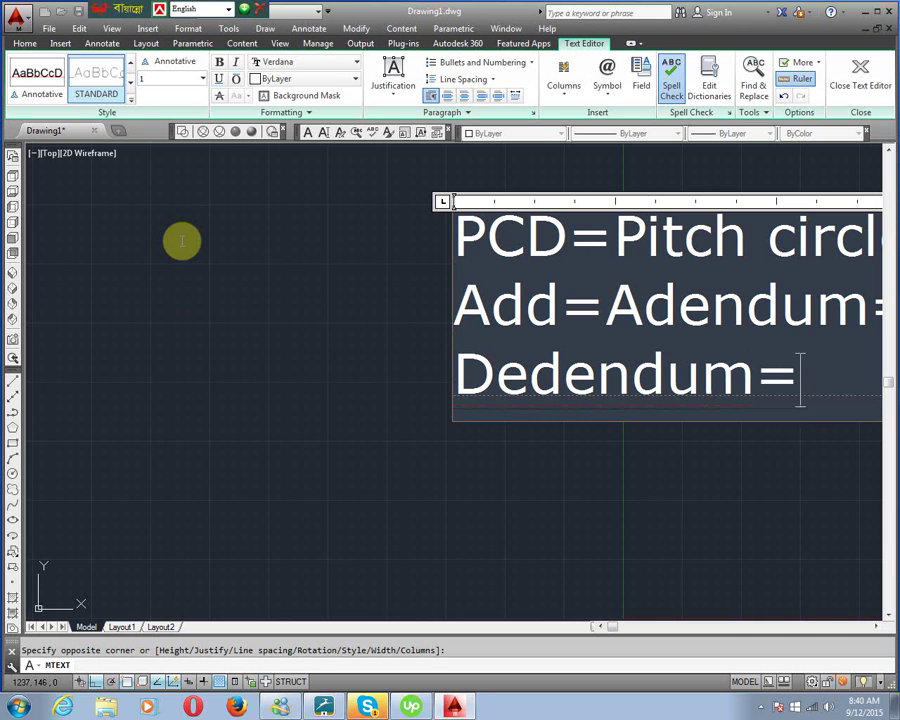
type("1")
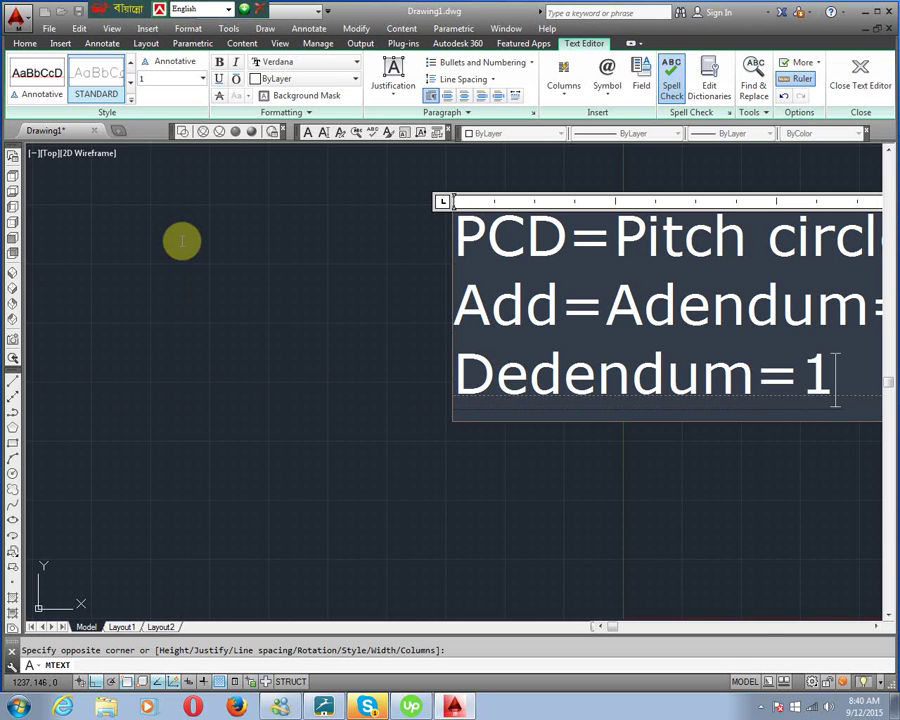
type(".125m")
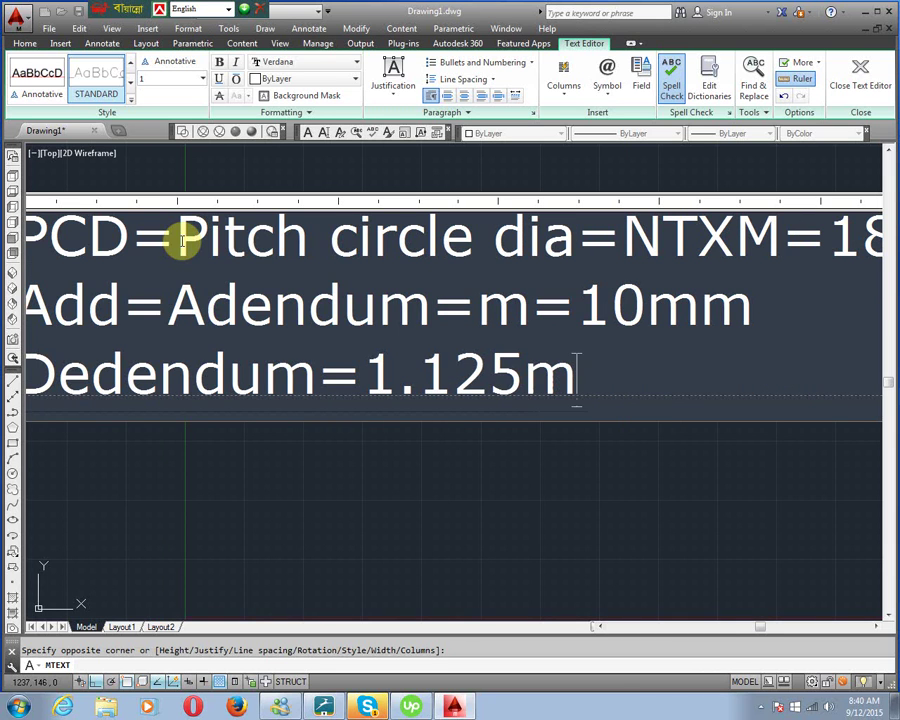
type("=")
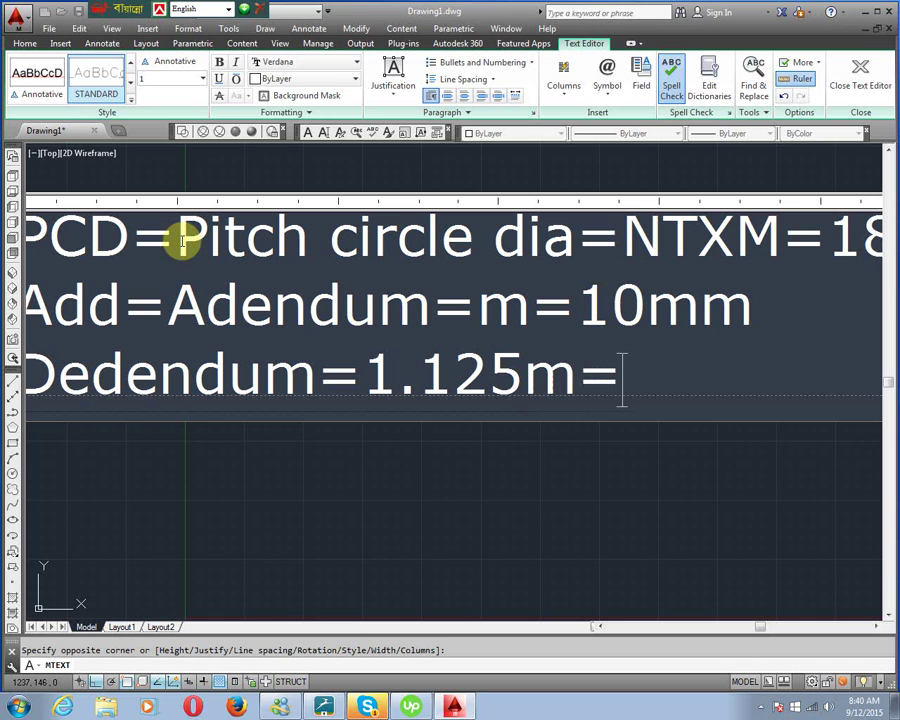
type("10")
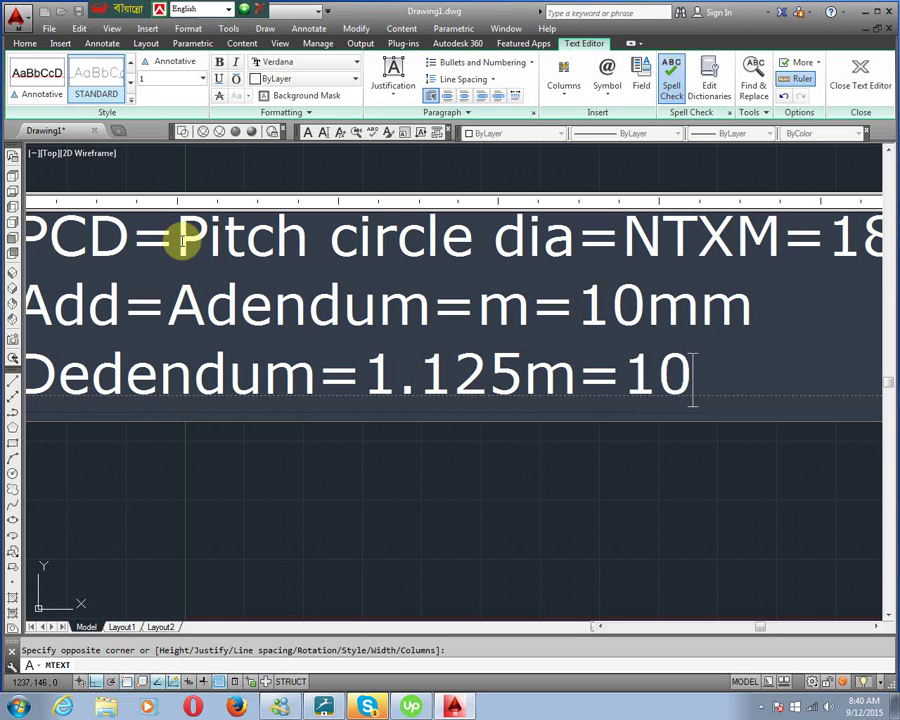
type("x")
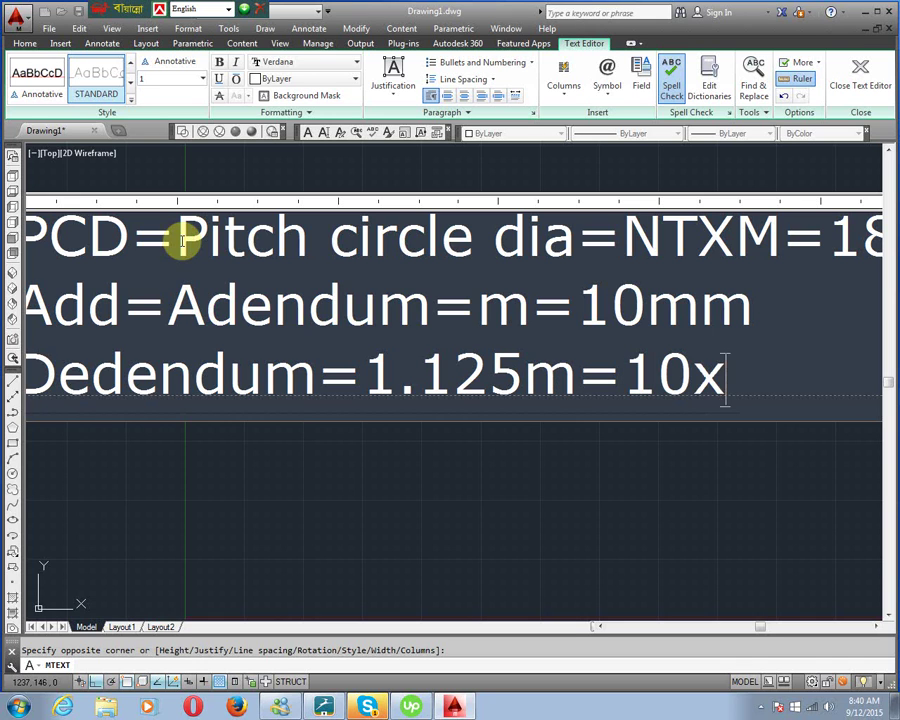
type("1.125")
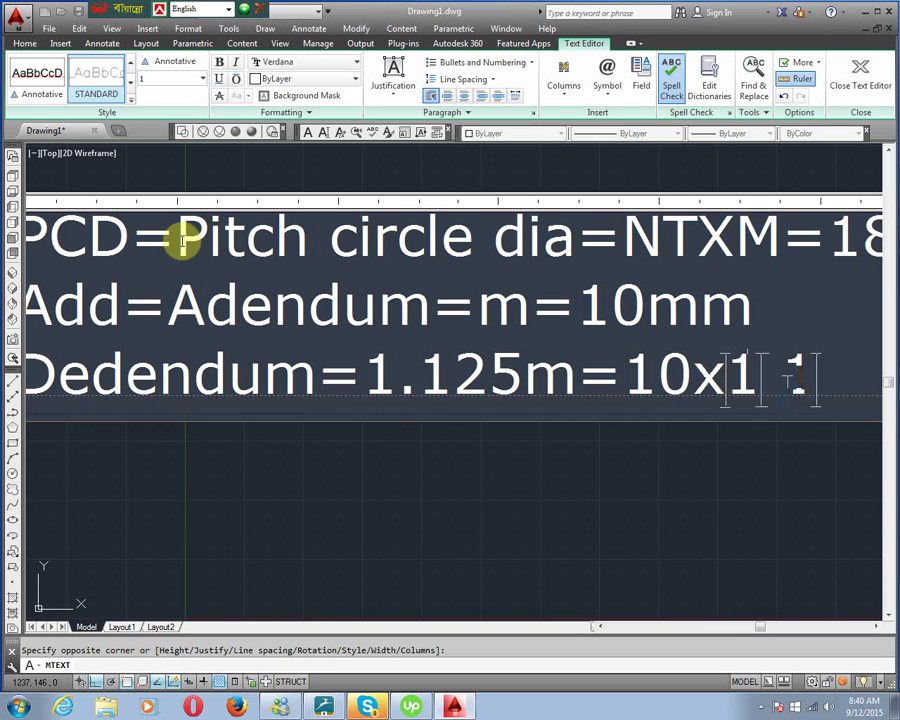
type("=10x1.125=")
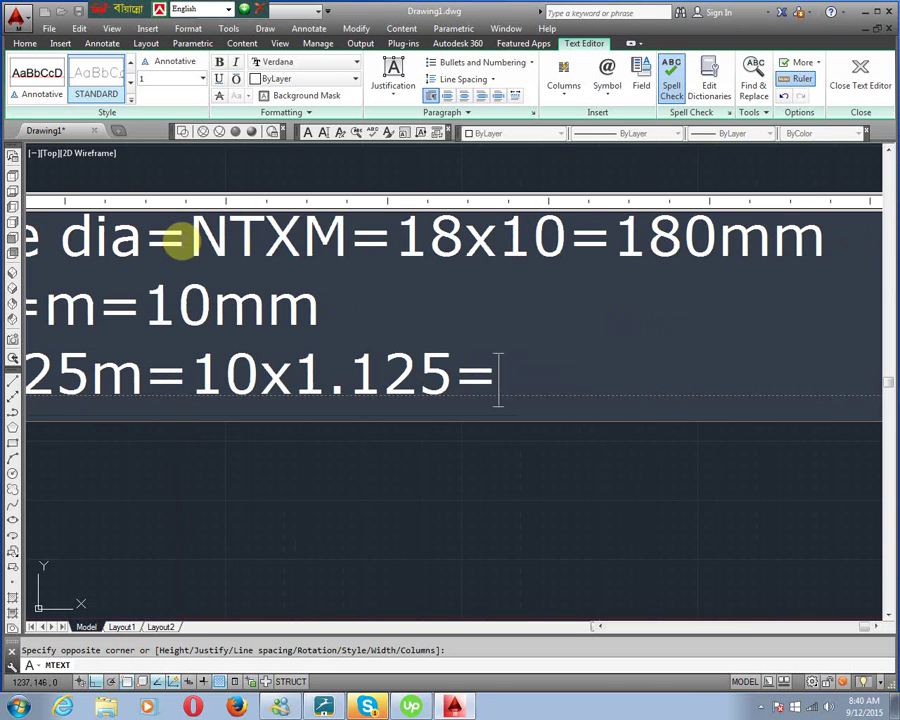
type("1")
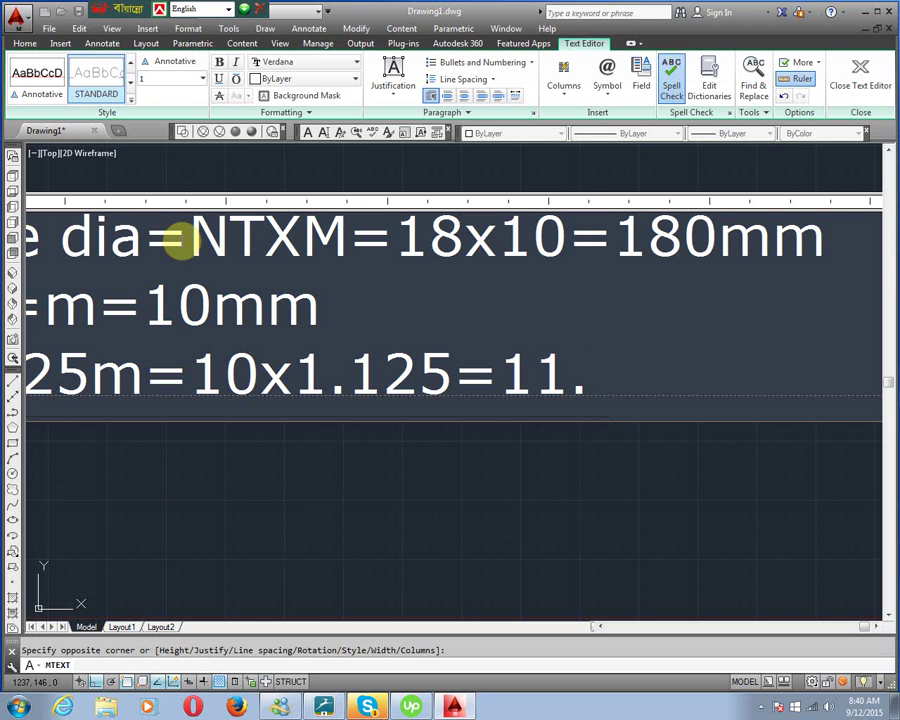
type("25mm")
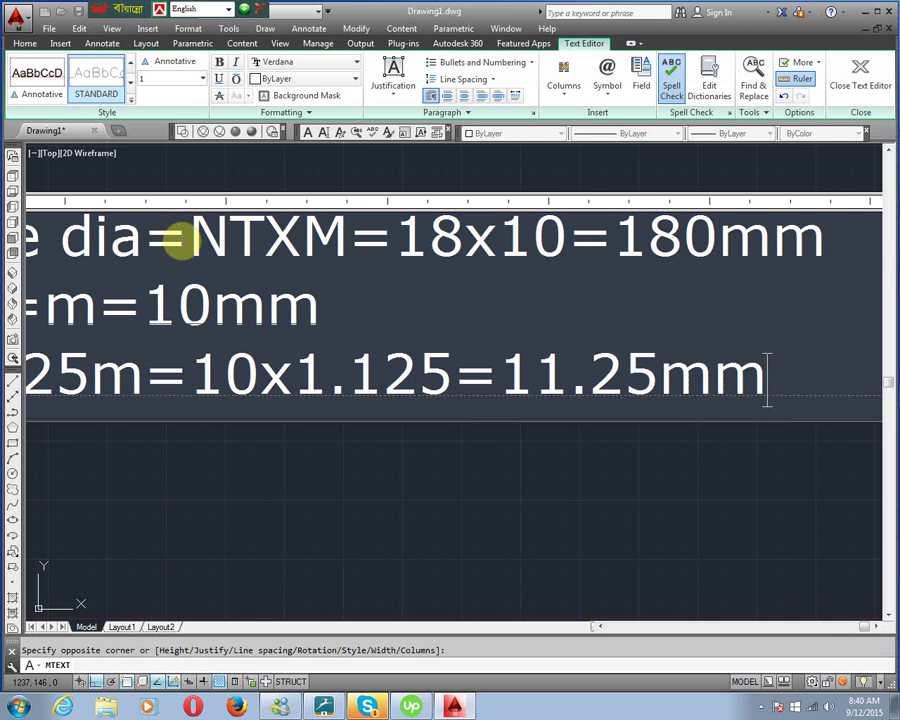
key("Return")
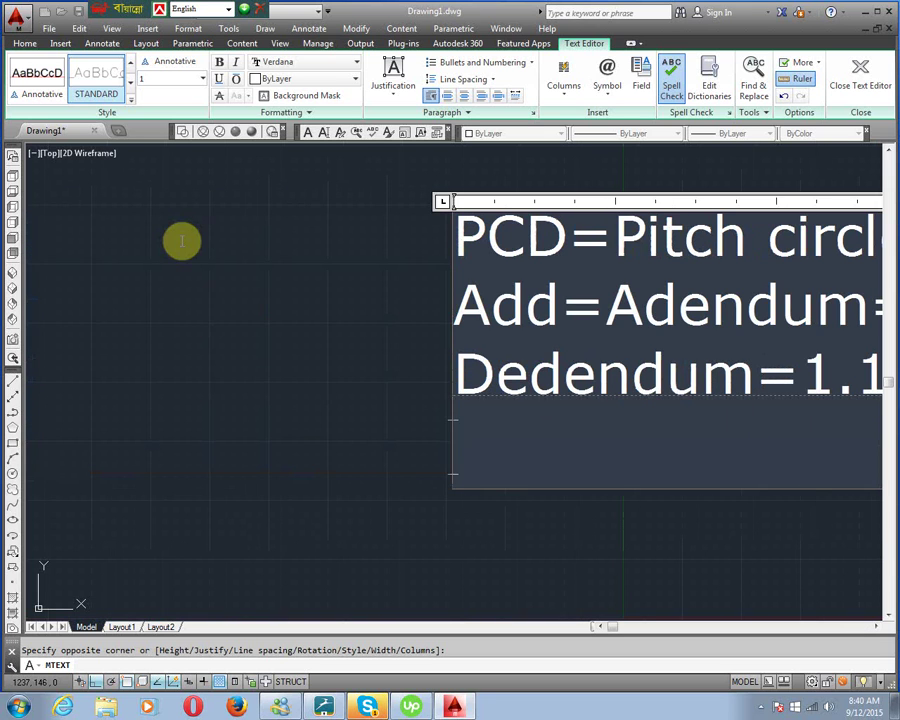
Step: Write "OD=PCD+2ADD=180+2x10=180+20=200mm" as the fourth line and start a new line
type("OD")
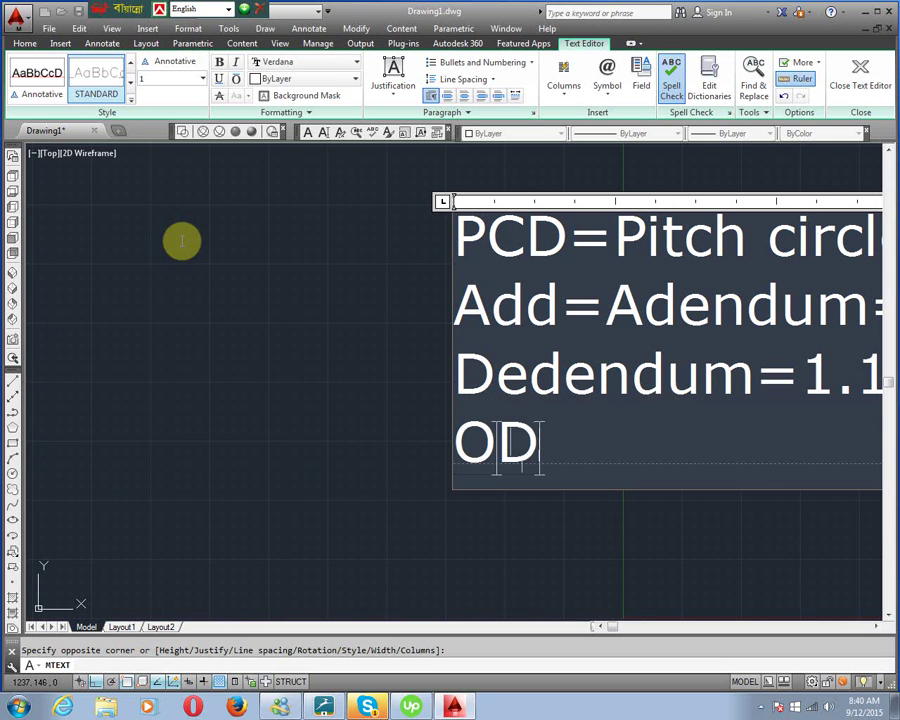
type("=")
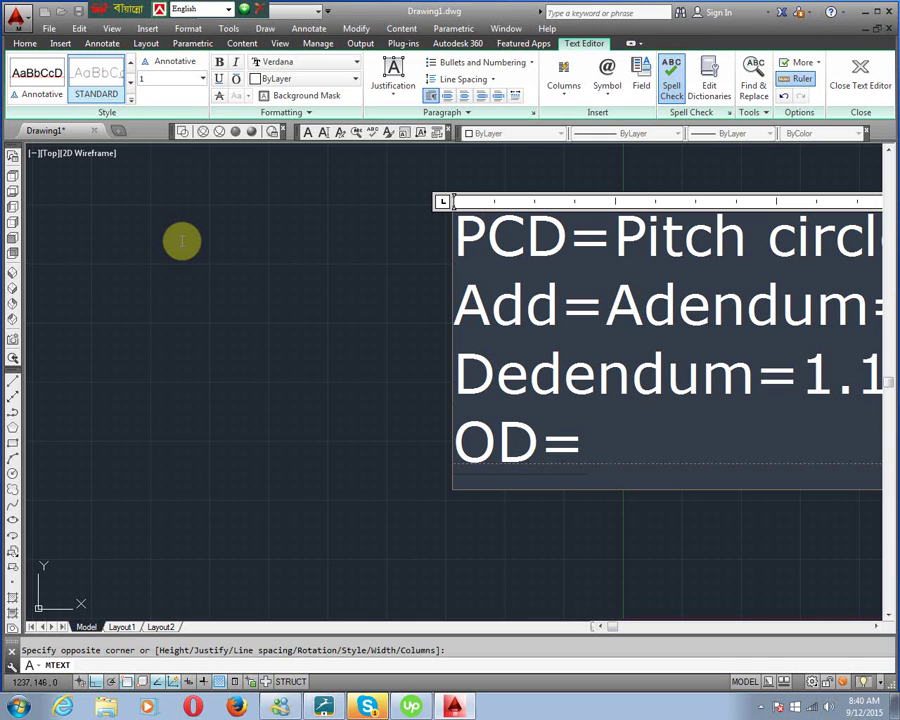
type("PCD")
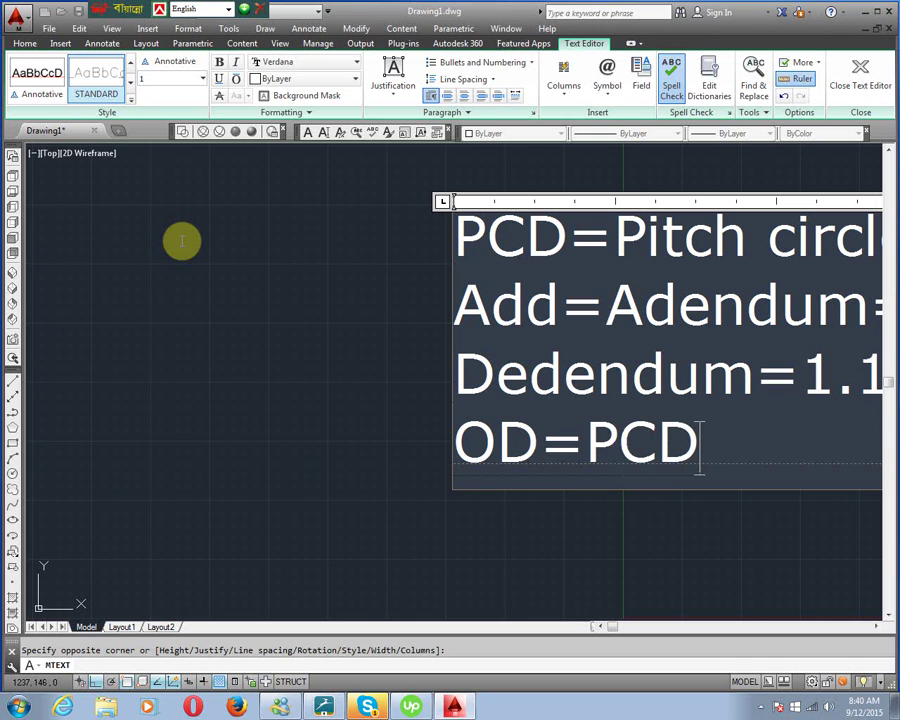
type("+2")
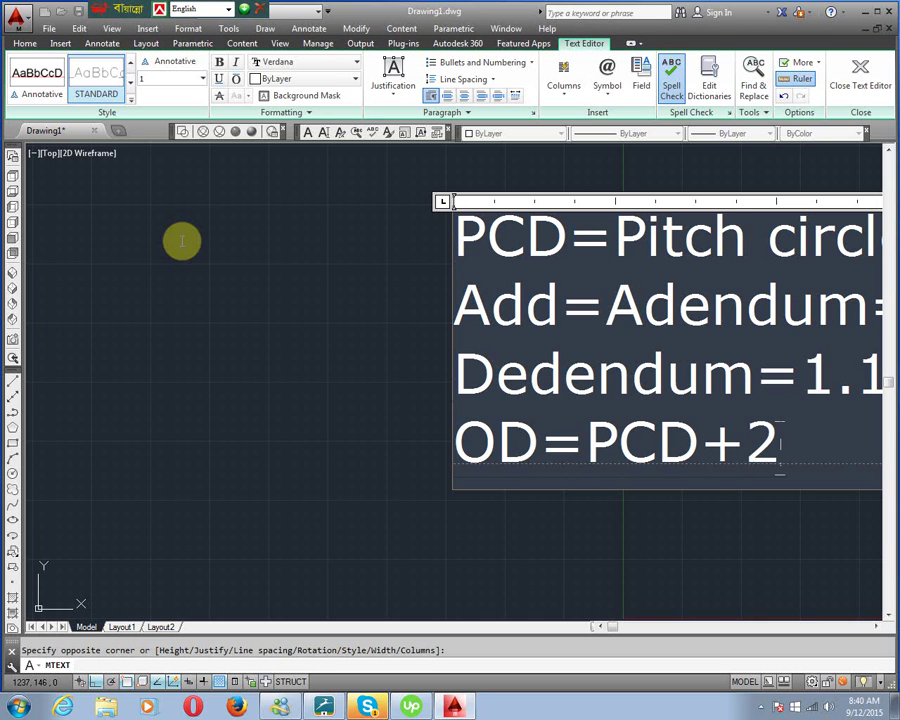
type("ADD=")
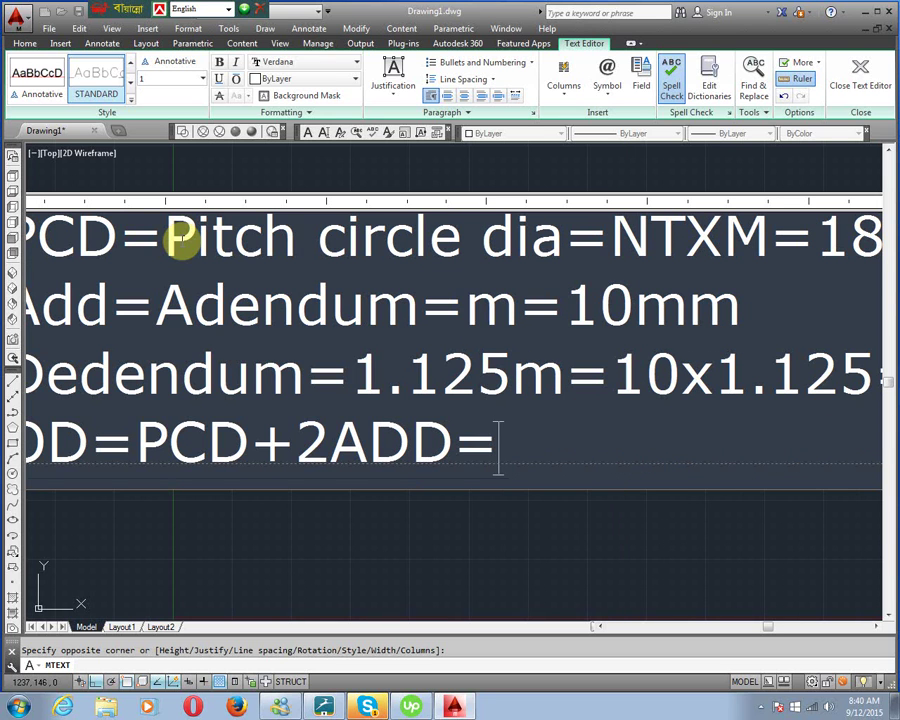
type("180+")
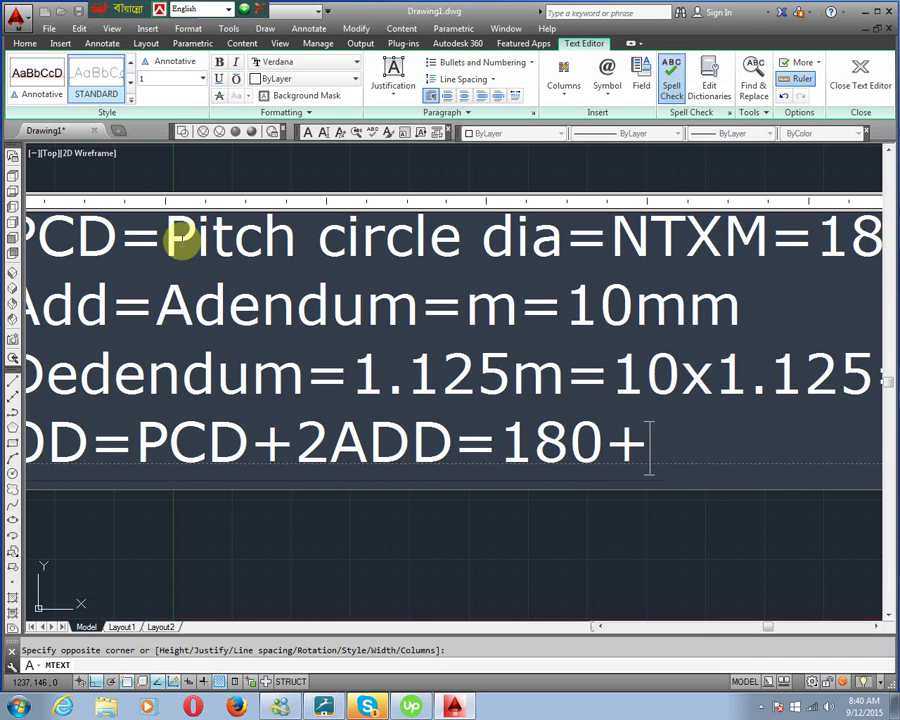
type("2x10")
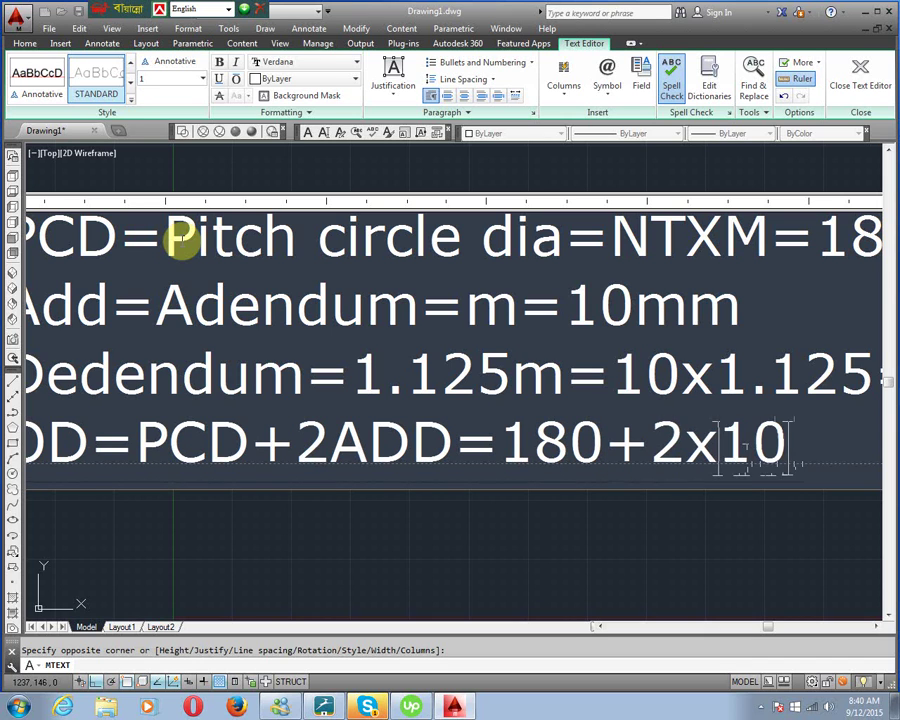
type("=")
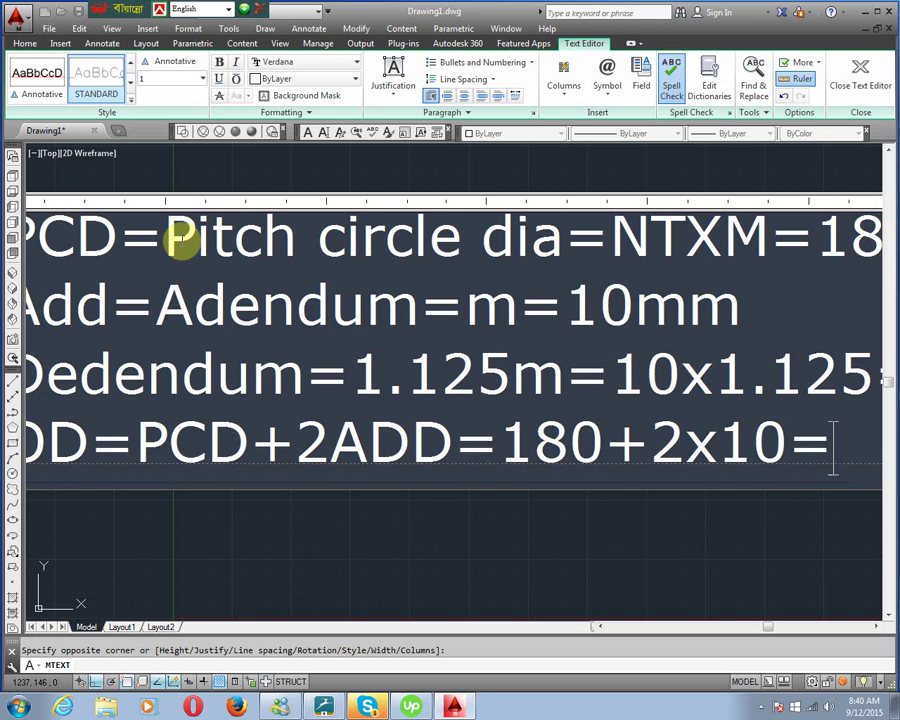
type("180+2")
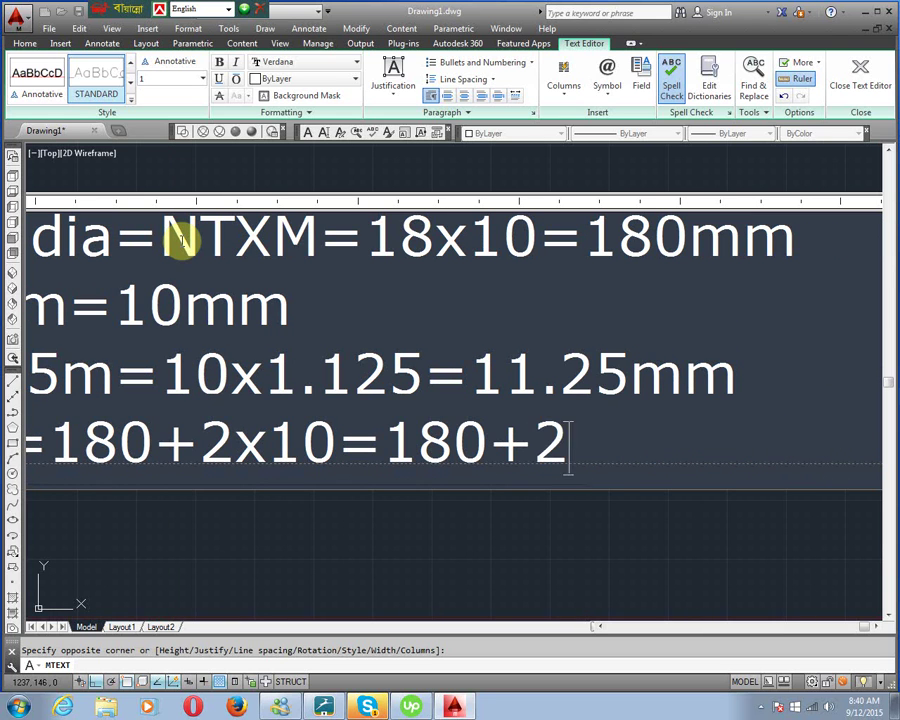
type("0=")
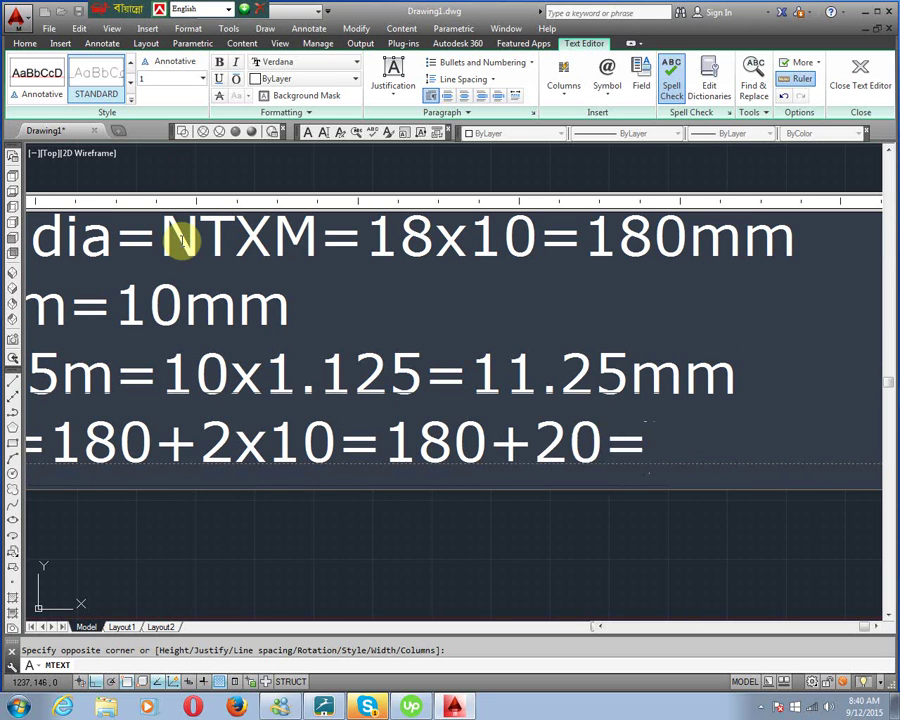
type("200mm")
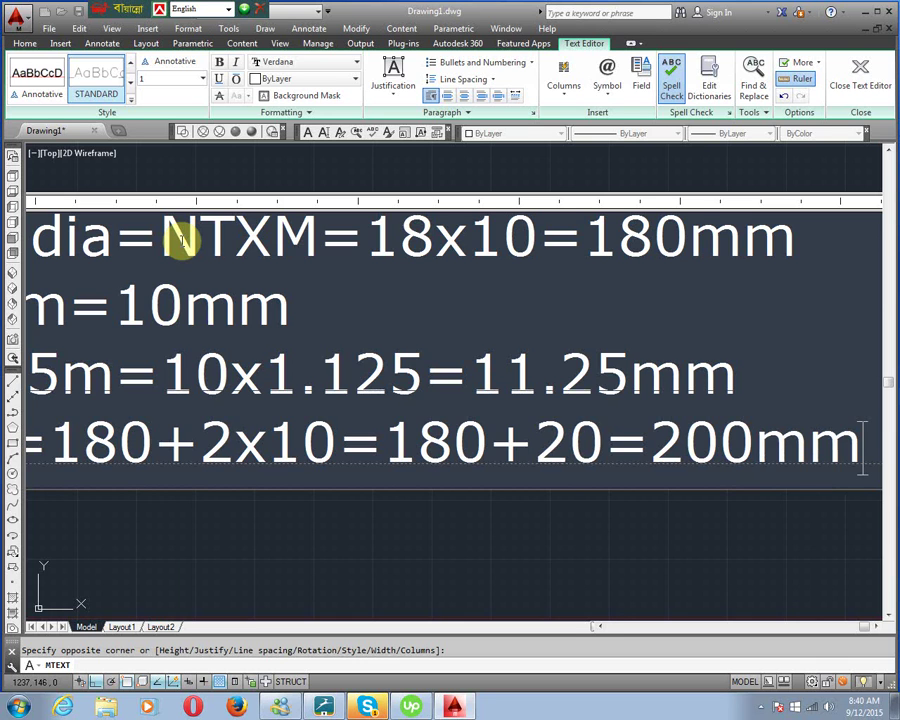
key("Return")
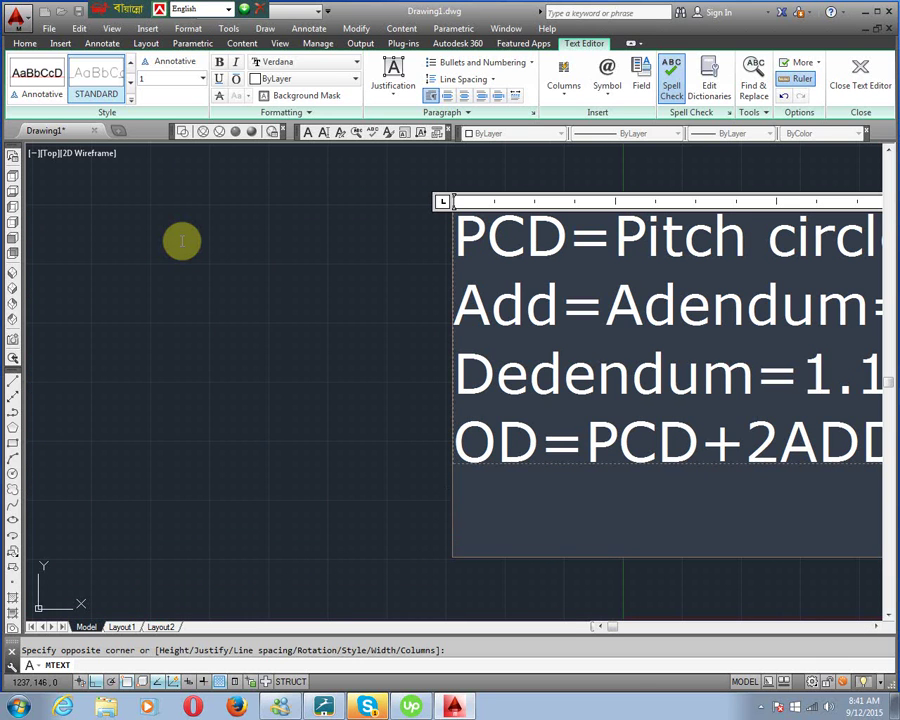
Step: Begin the fifth line of the multiline text with the formula "RD=PCD-2DED="
type("RD")
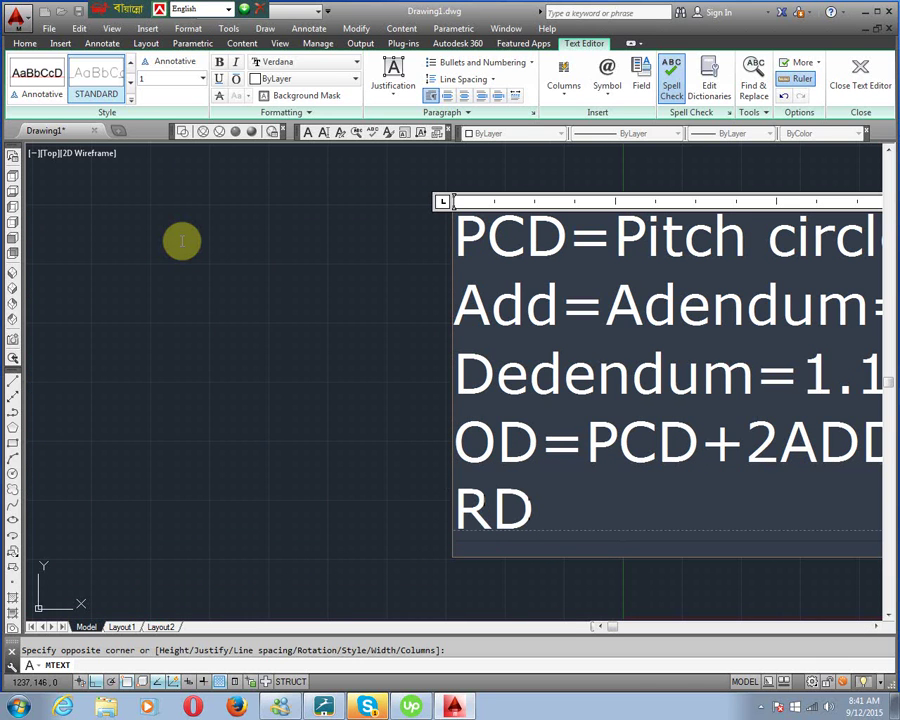
type("=")
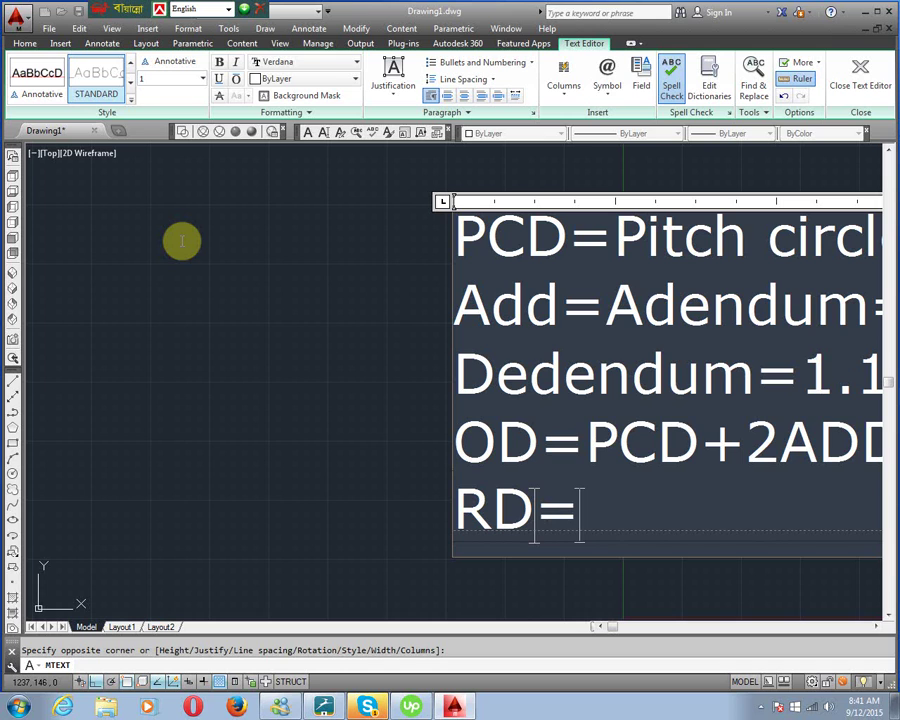
type("PCD")
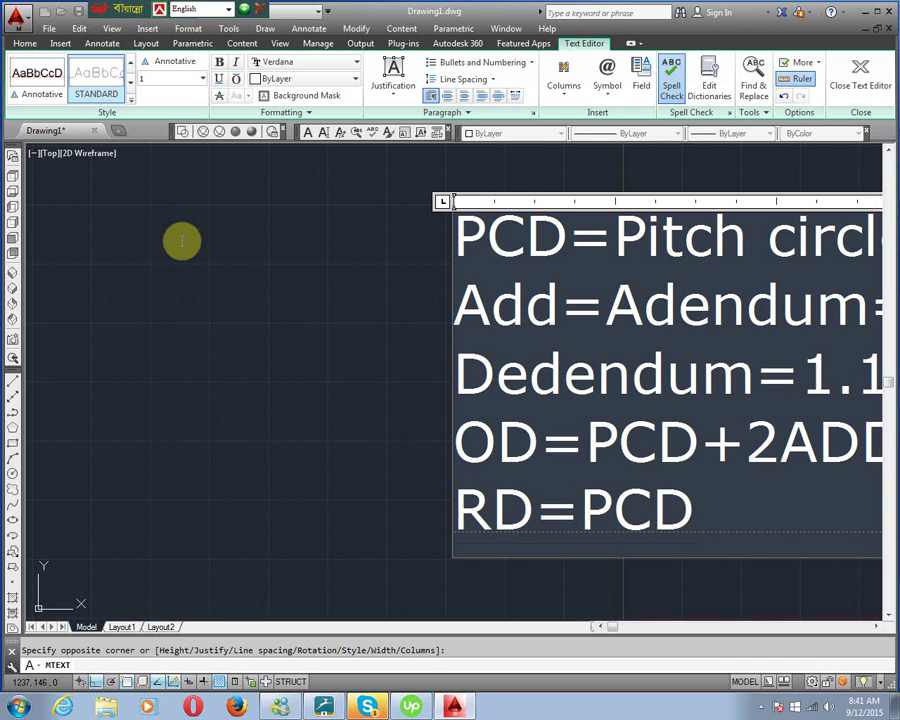
type("-2DE")
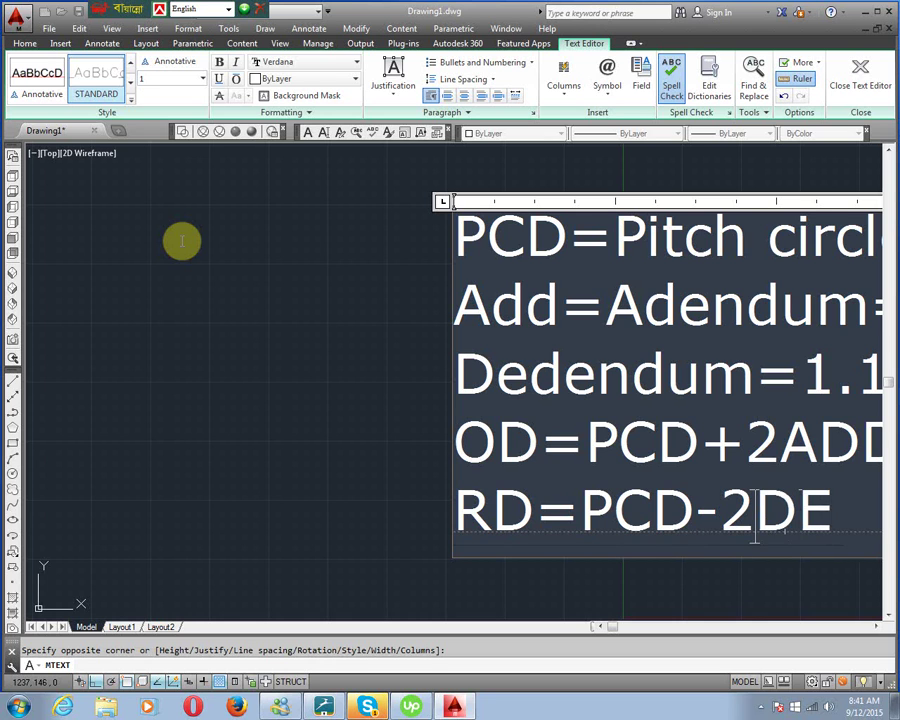
type("D=")
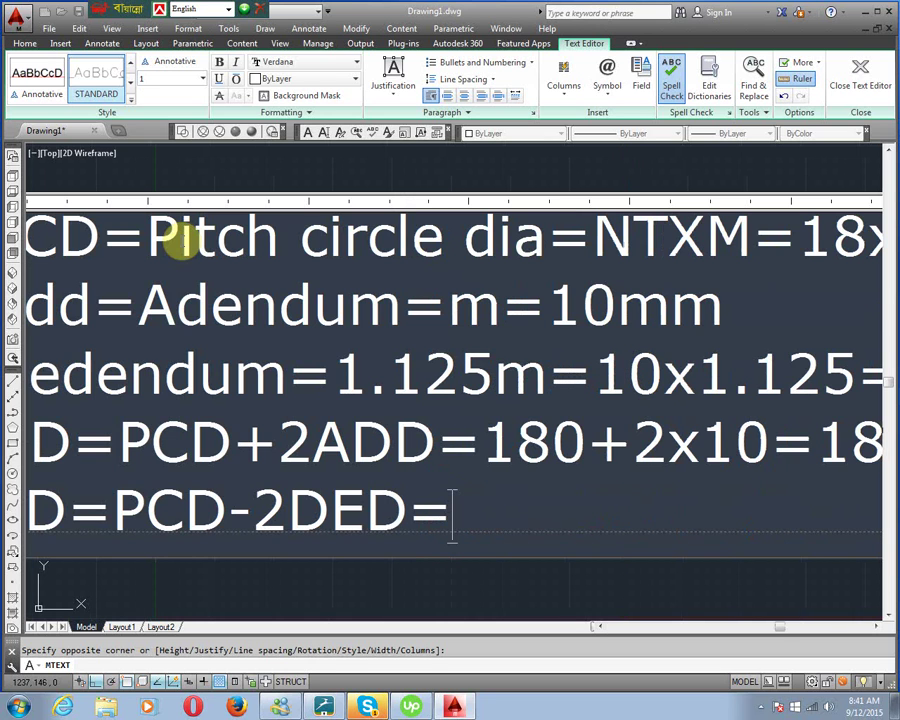
Step: Complete the RD line with "180-2x11.25=180-22.5=157.5mm" and start a new line
type("180-")
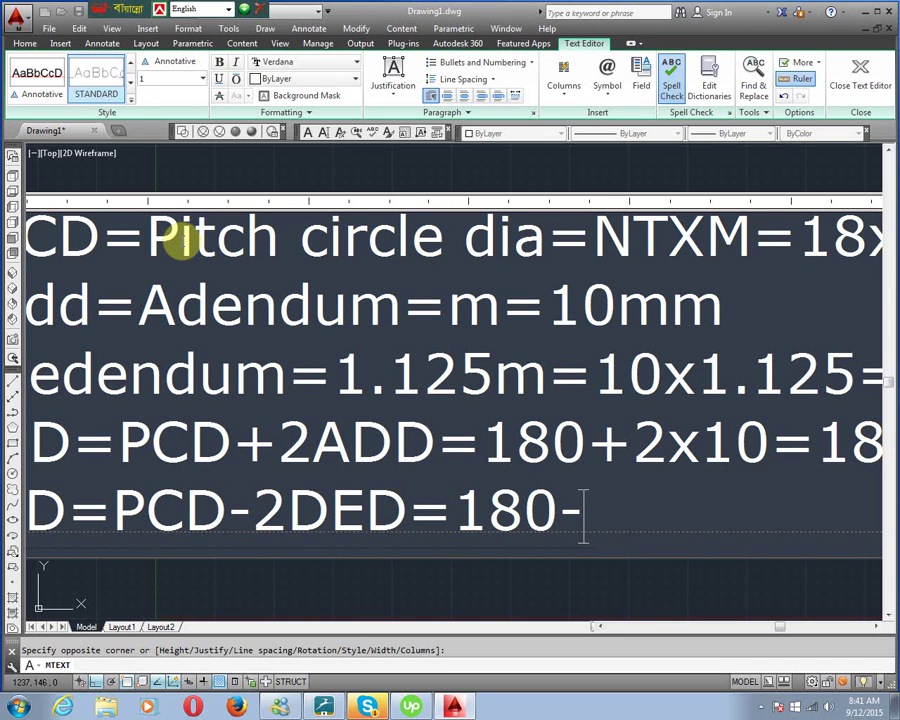
type("2")
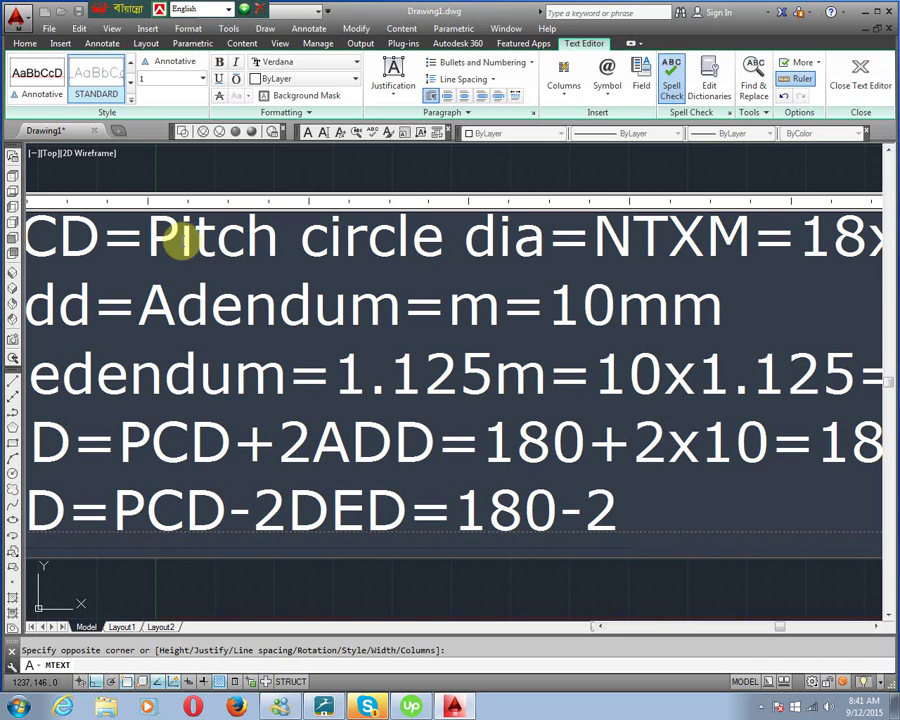
type("x11.25")
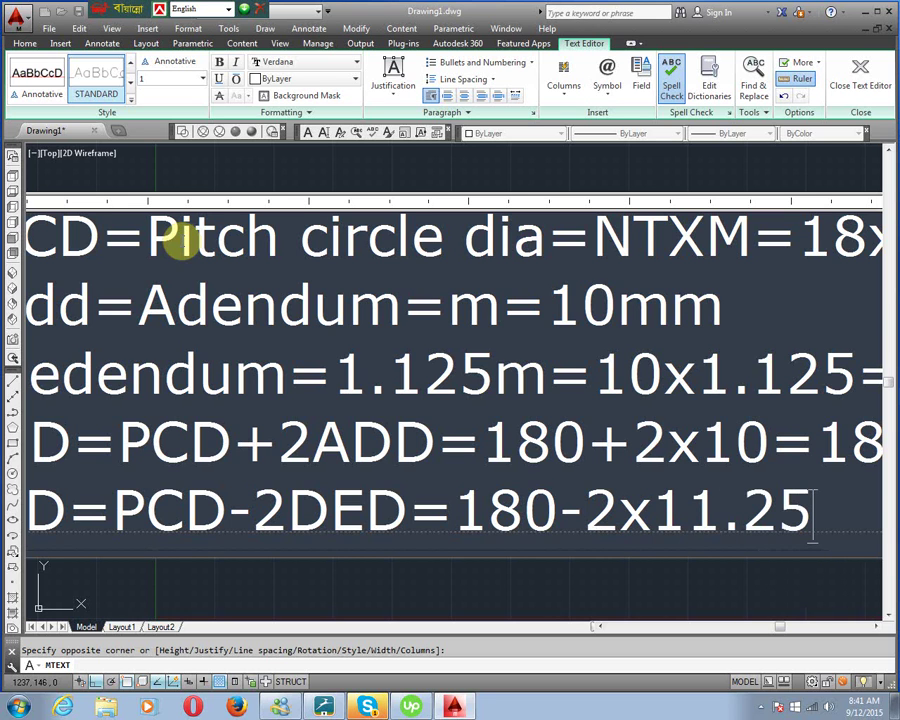
type("=180")
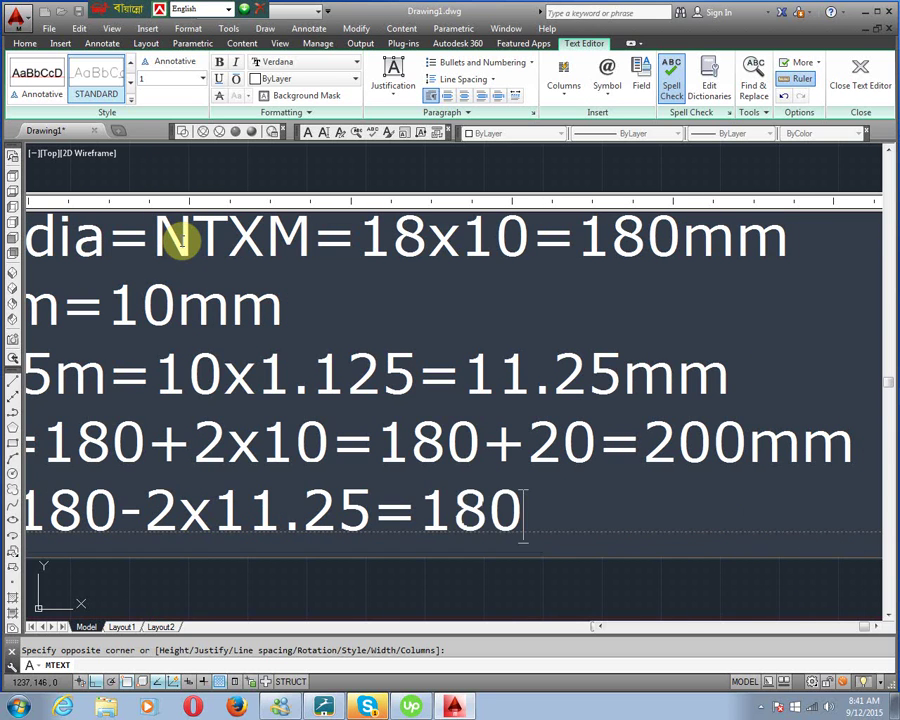
type("-22.5")
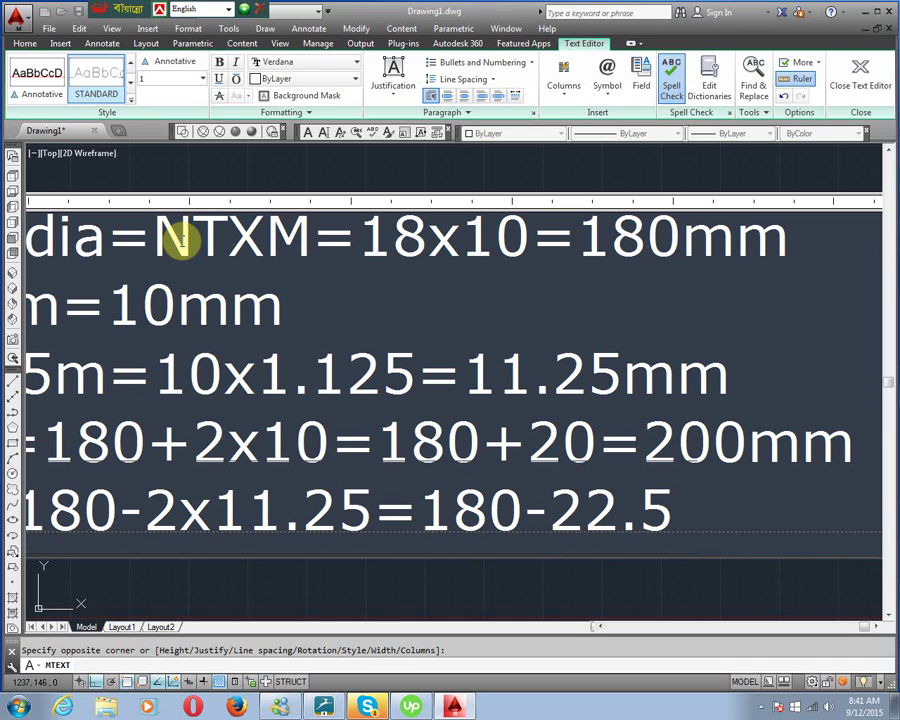
type("=")
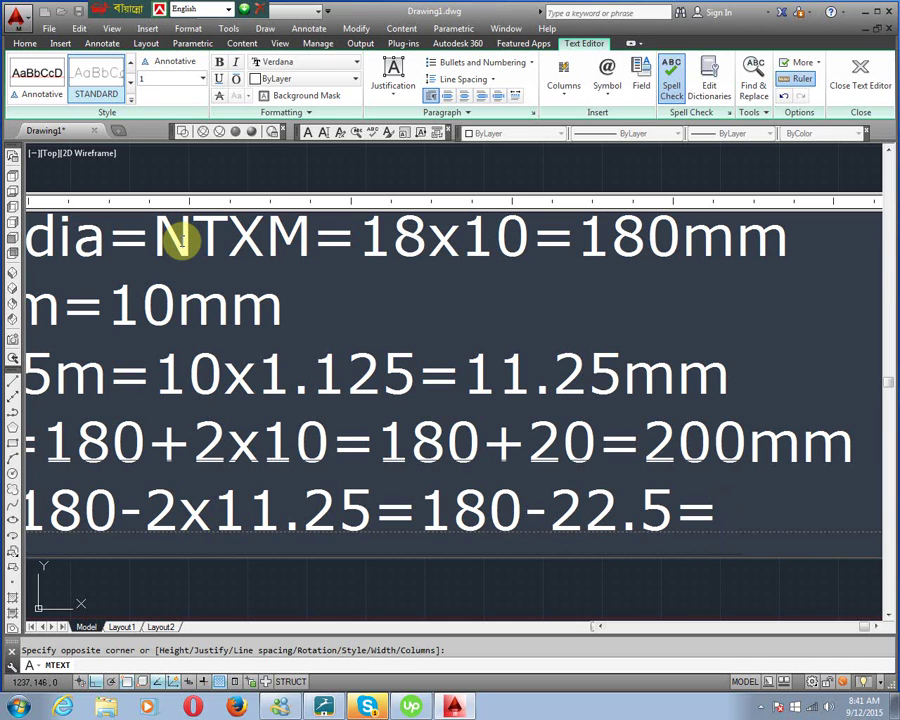
type("15")
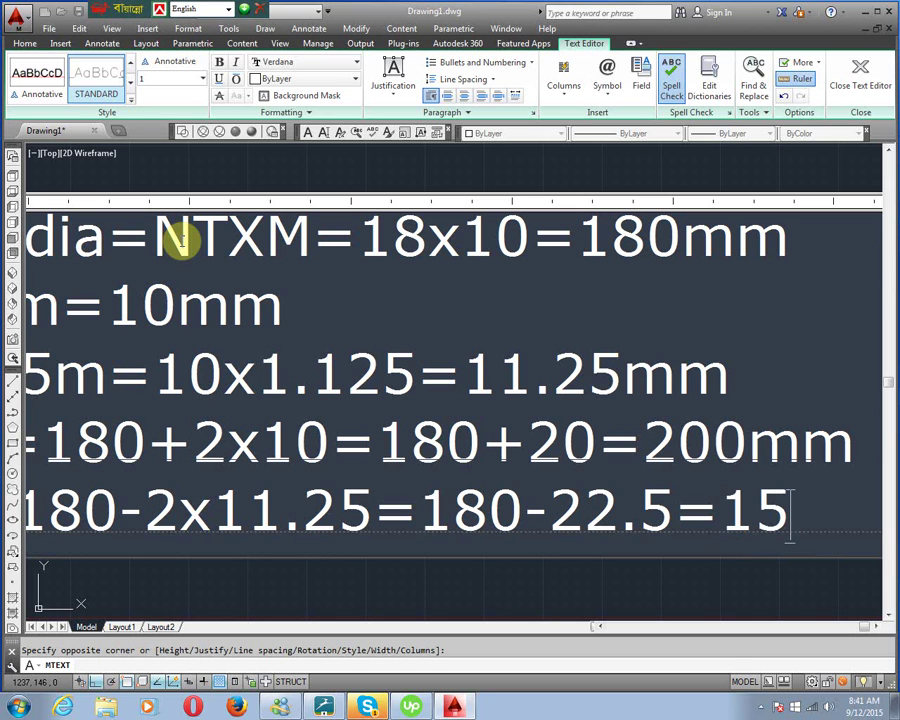
type("7.5mm")
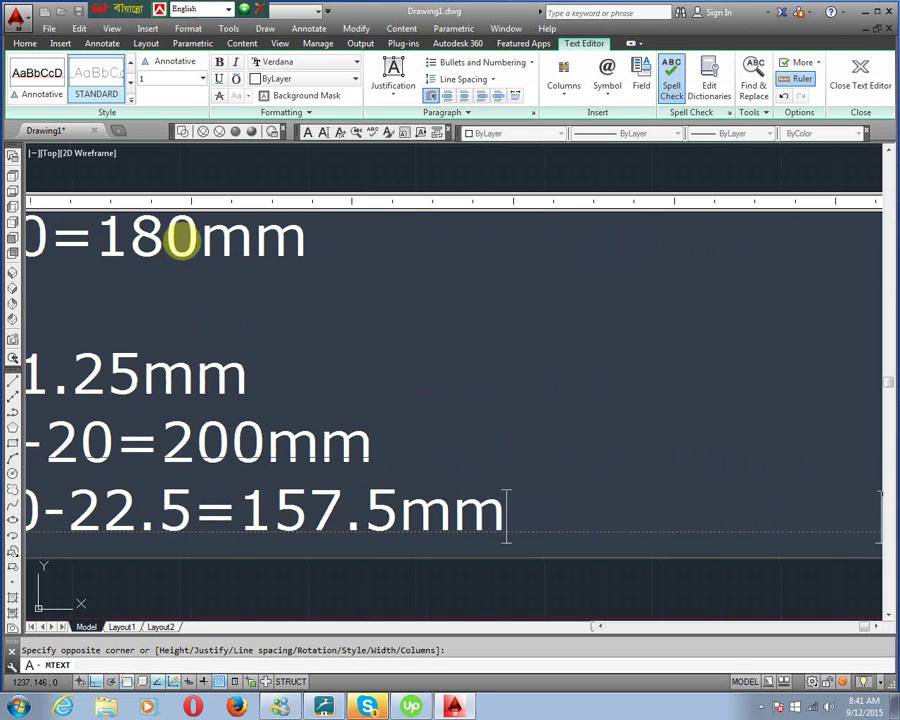
key("ctrl+Home")
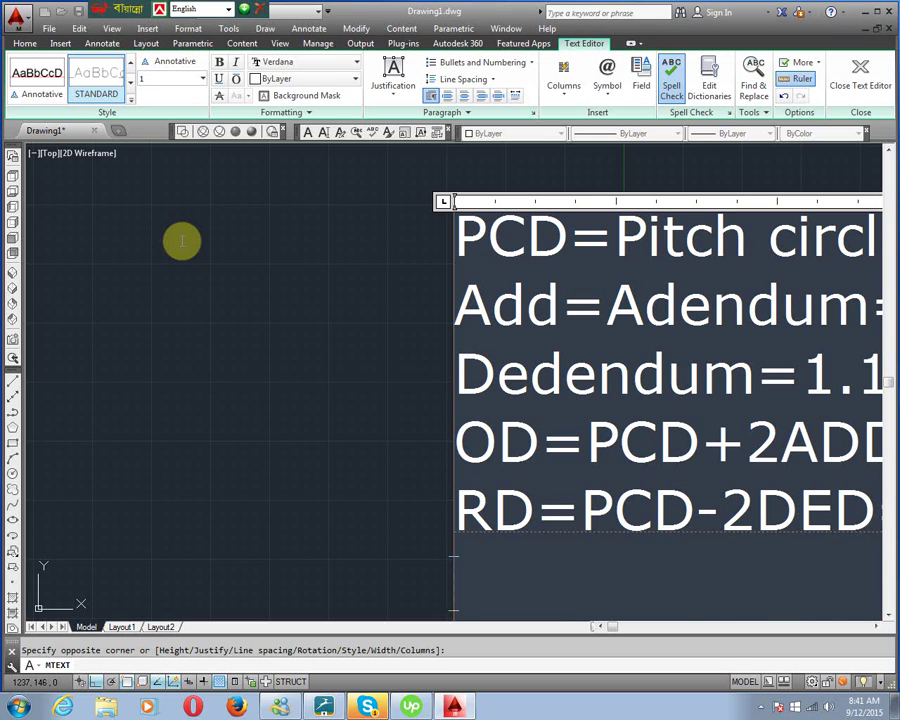
Step: Write "pressure angle=20°" as the sixth line, inserting the degree symbol, and start a new line
type("press")
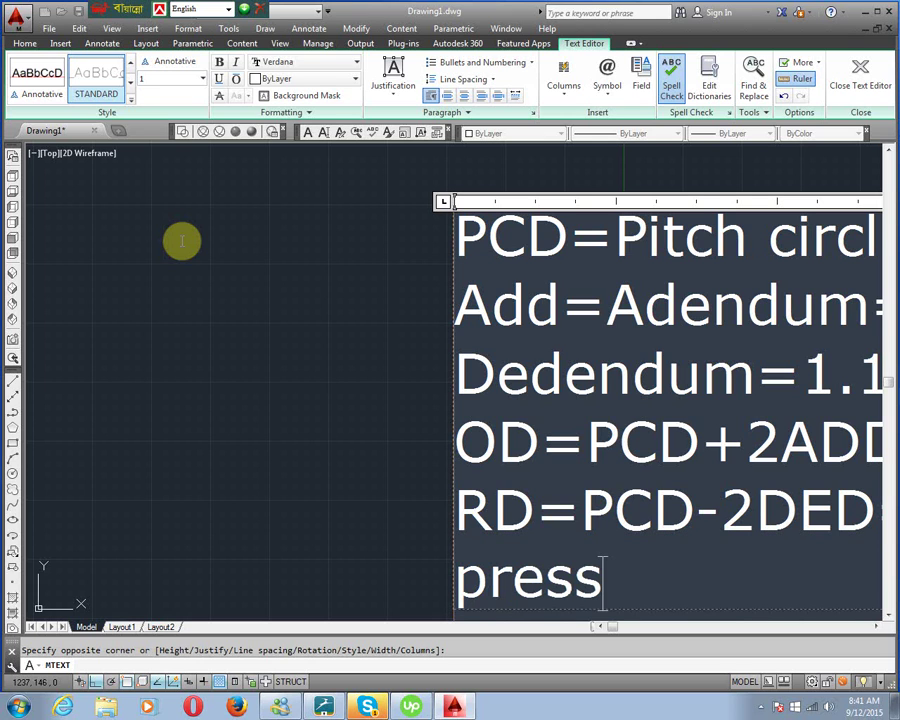
type("ure an")
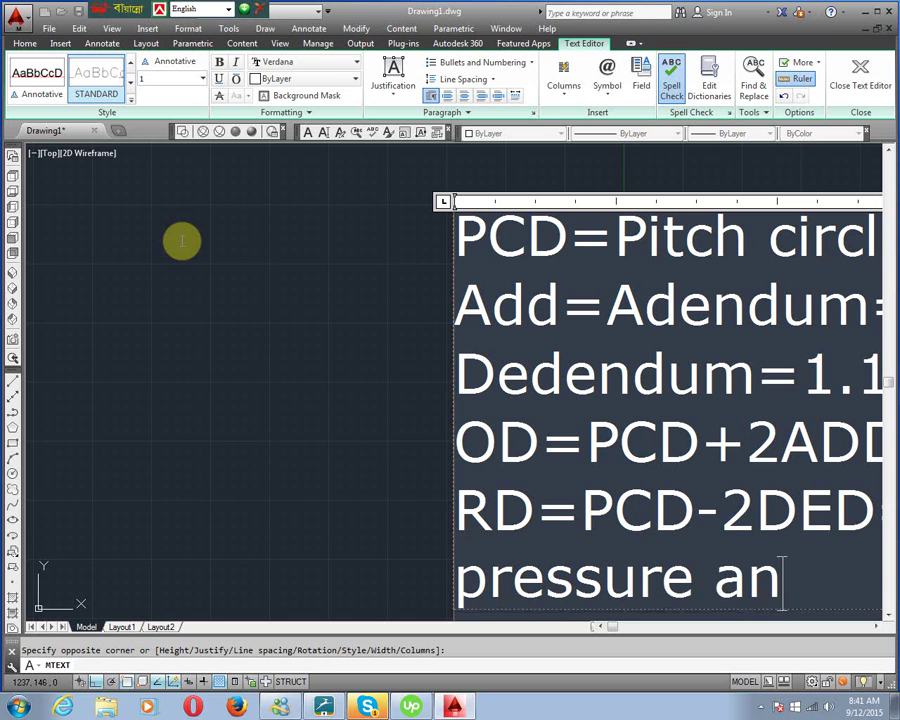
type("gle=20")
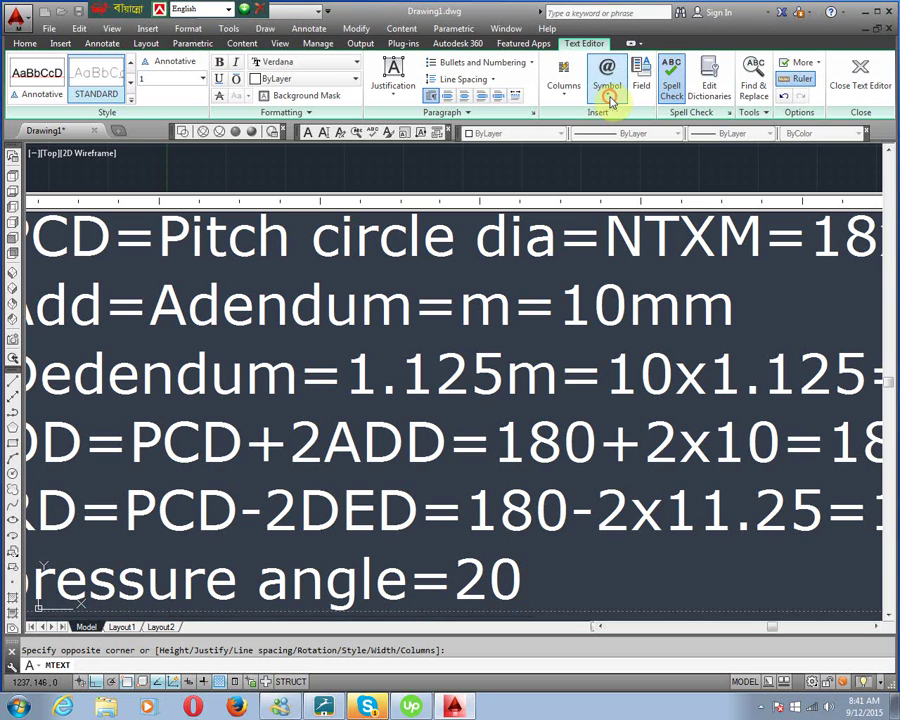
left_click(608, 88)
left_click(620, 132)
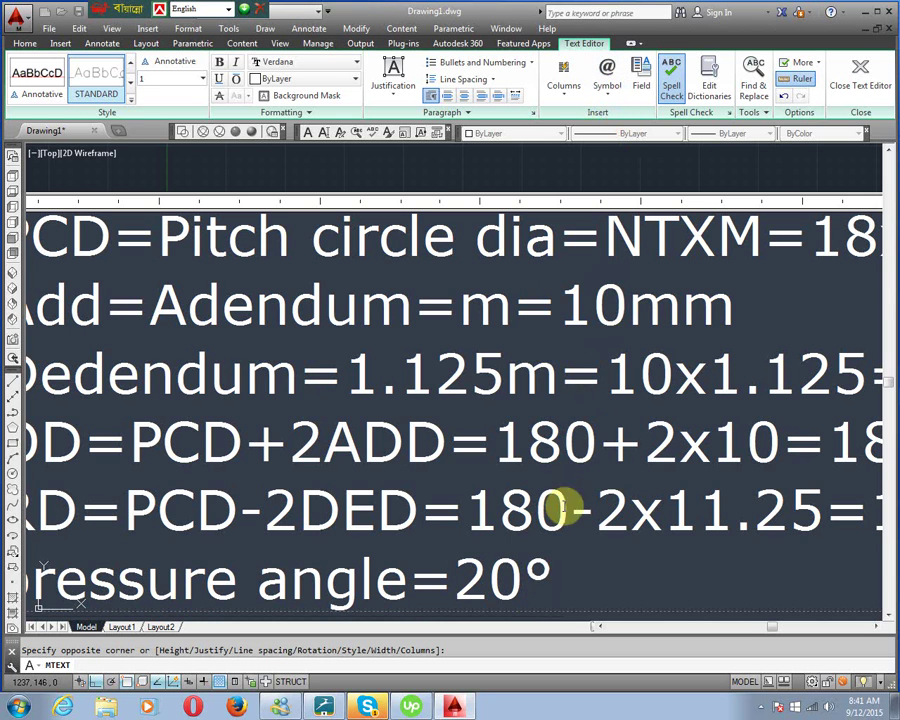
key("Return")
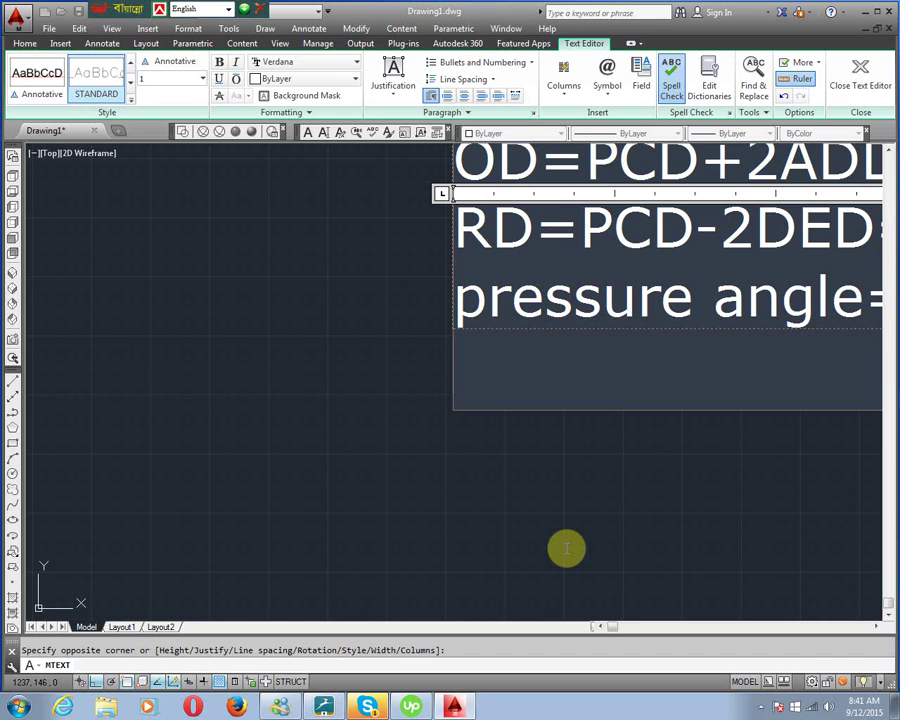
Step: Begin the seventh line with the formula "CP=paiXpcd/NT="
type("CP")
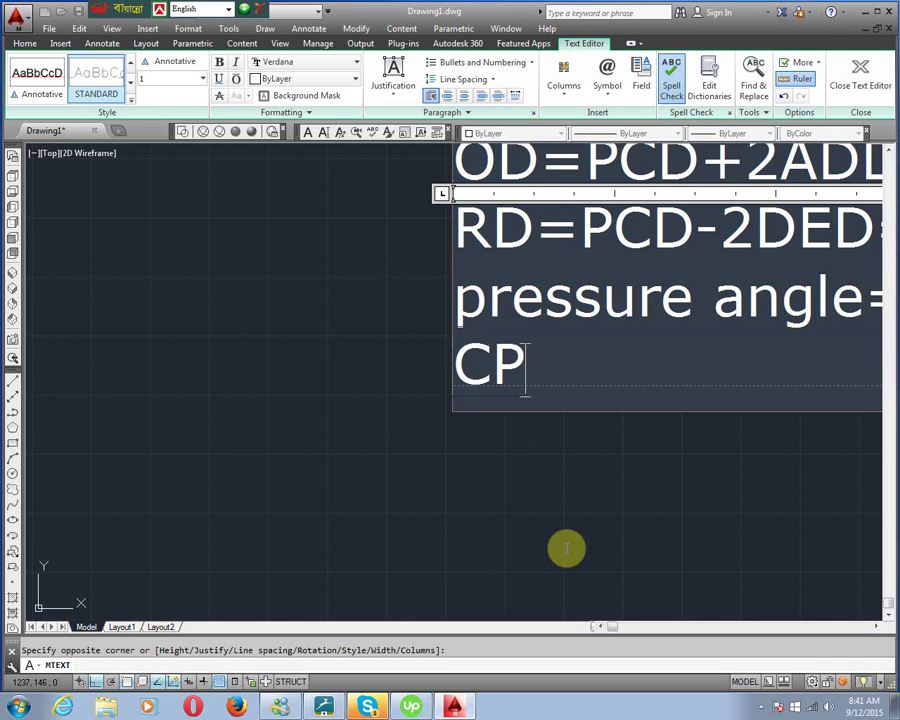
type("=")
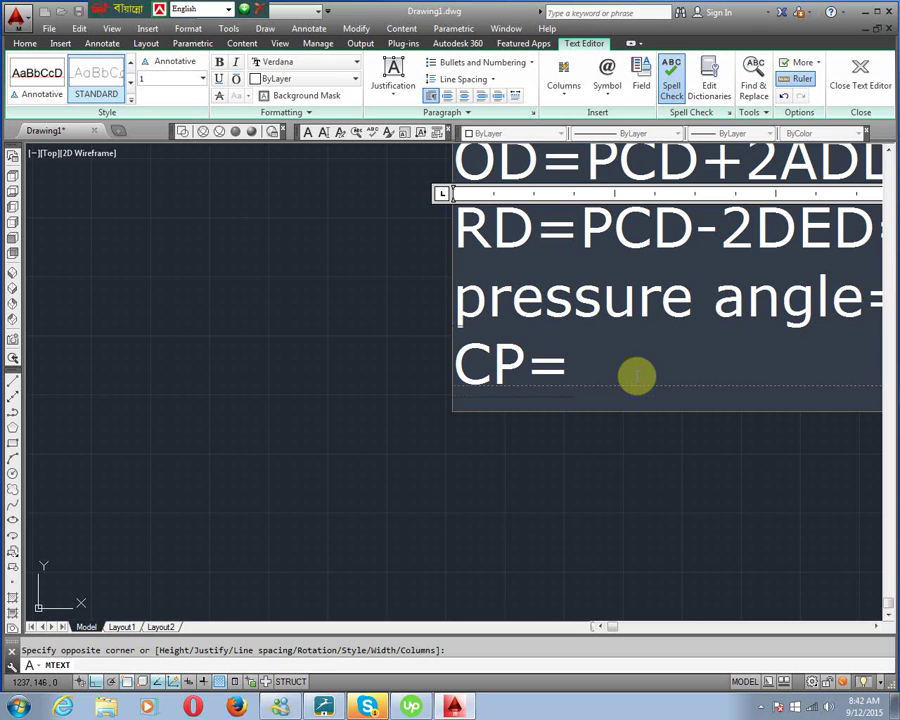
type("pai")
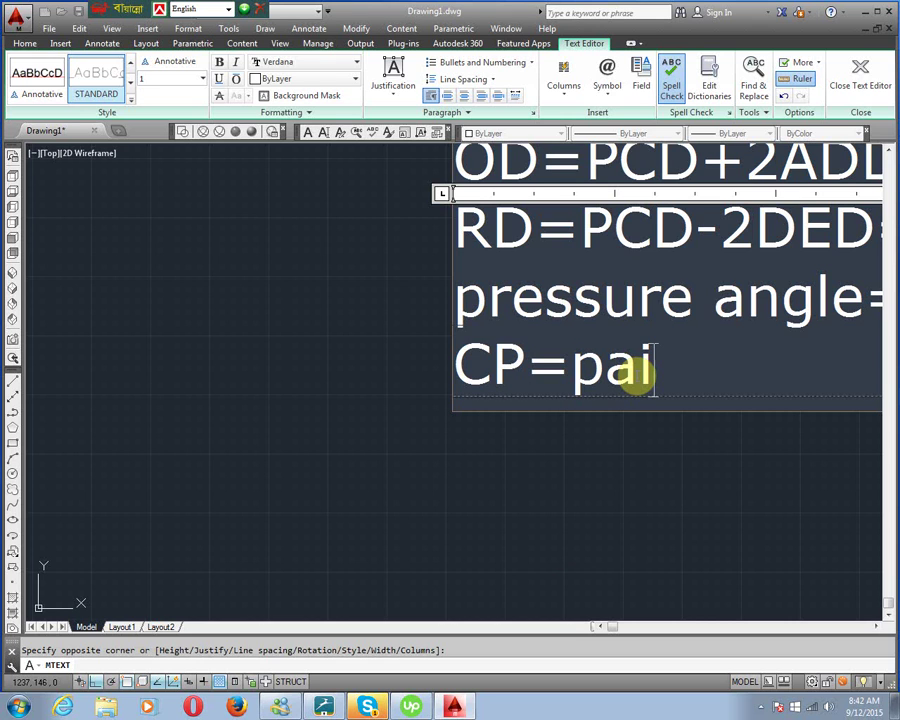
type("X")
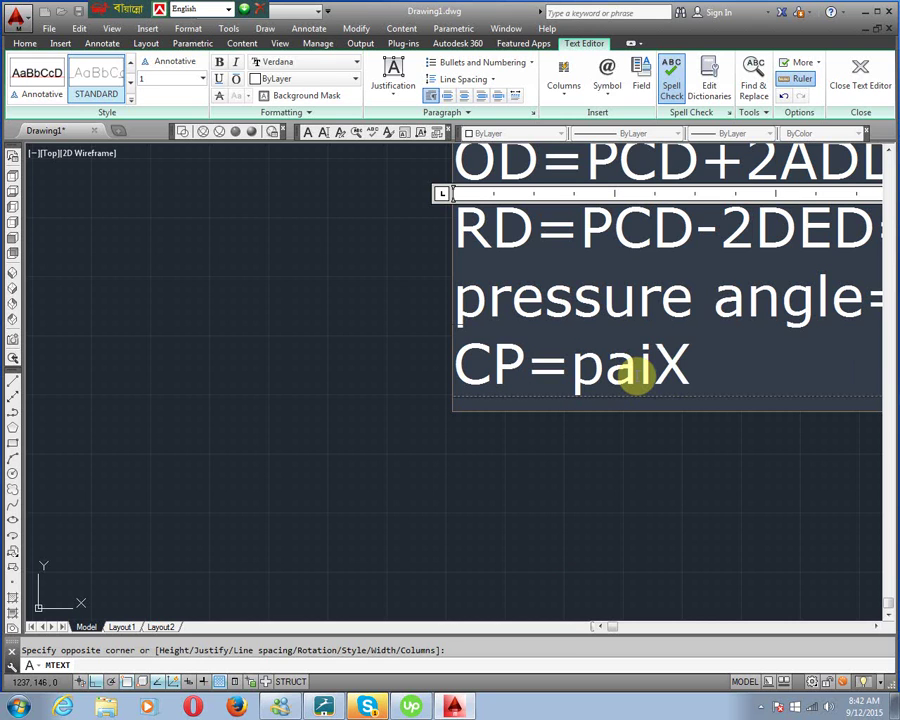
type("pcd")
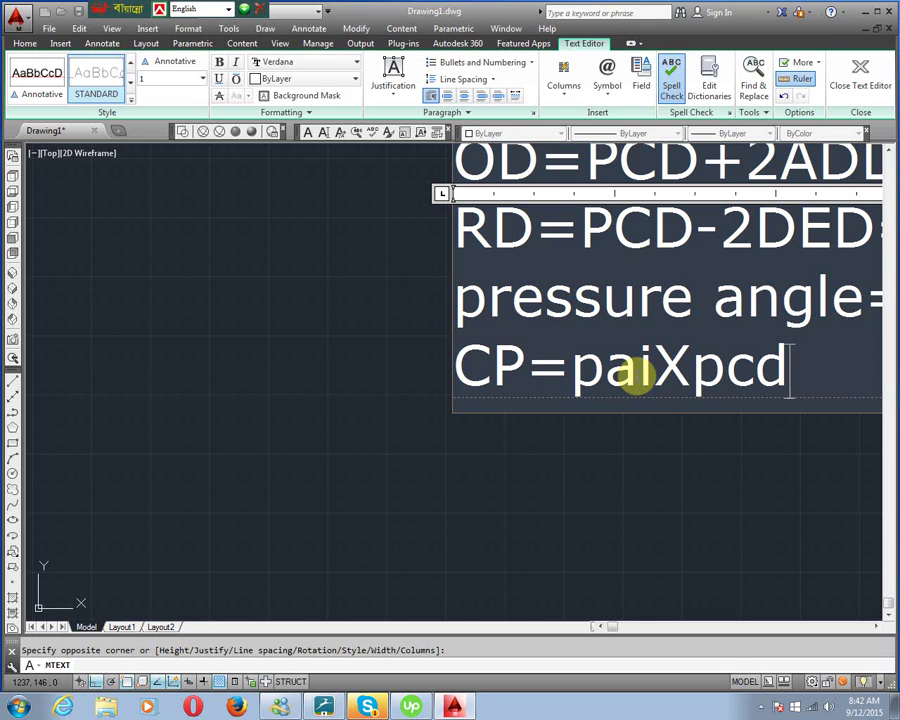
type("/Nt")
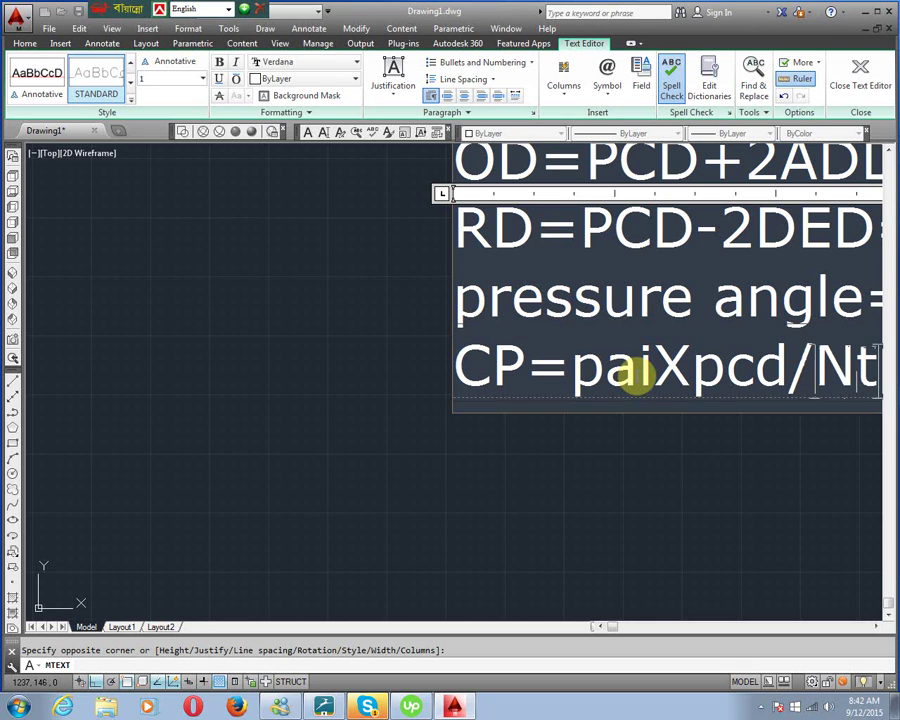
key("BackSpace")
type("T")
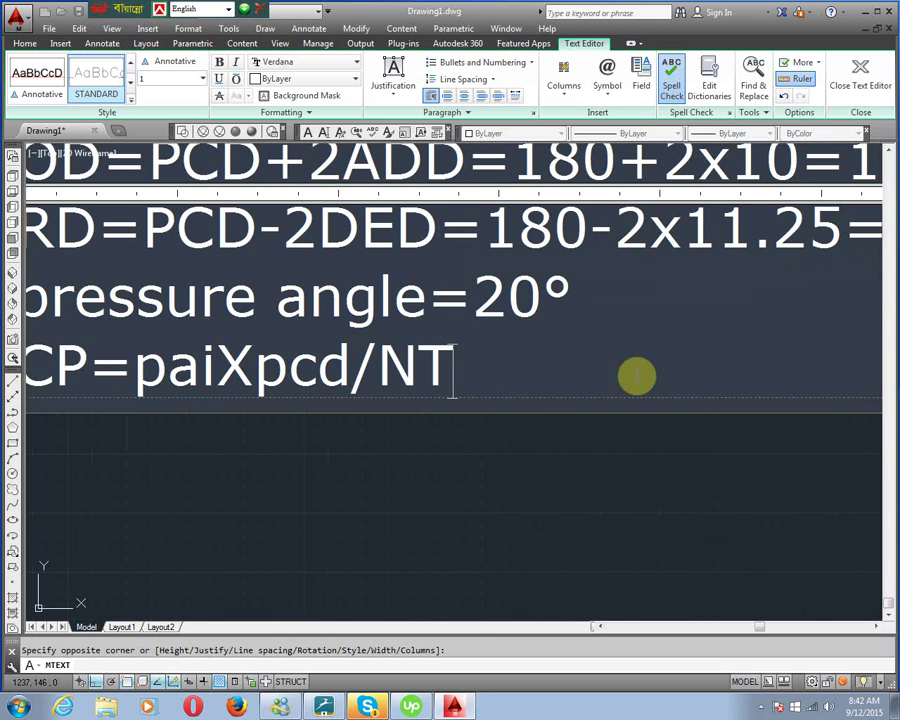
type("=")
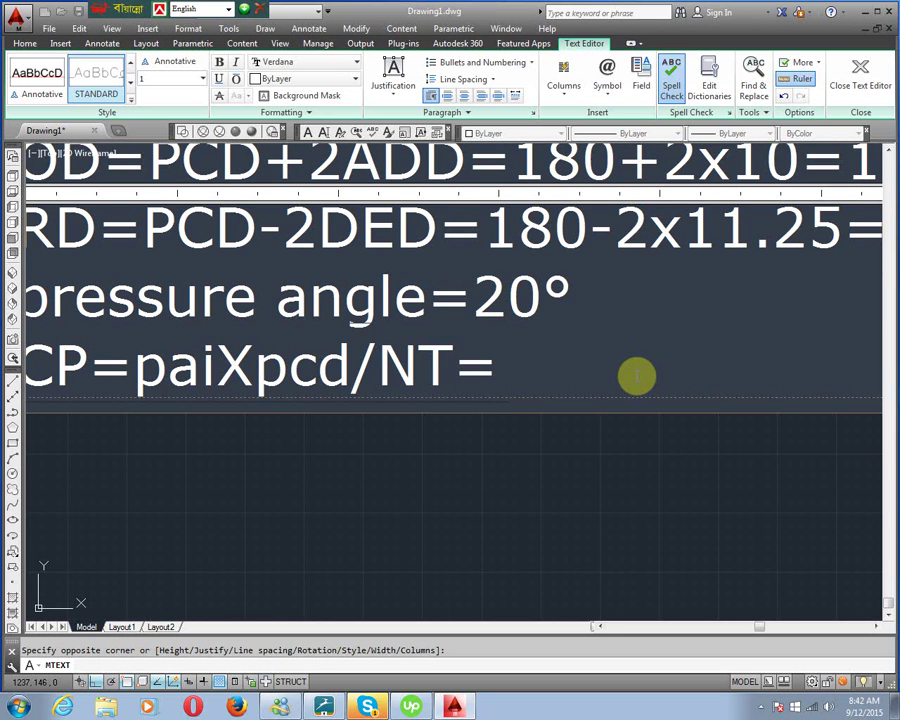
Step: Continue the CP line with "3.1416x180/18=", declining automatic fraction stacking
type("3.")
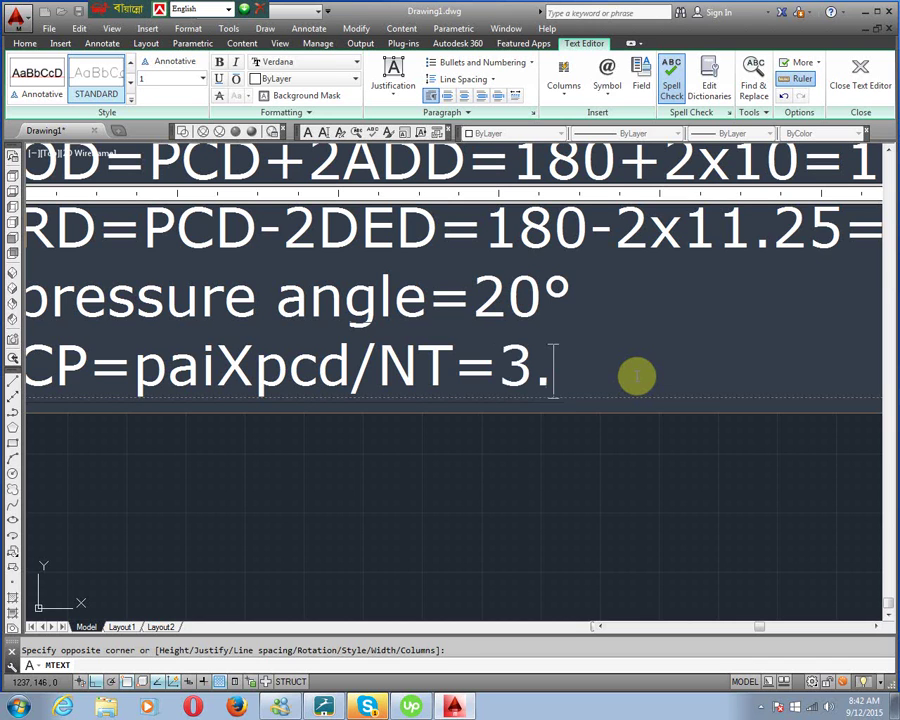
type("1416")
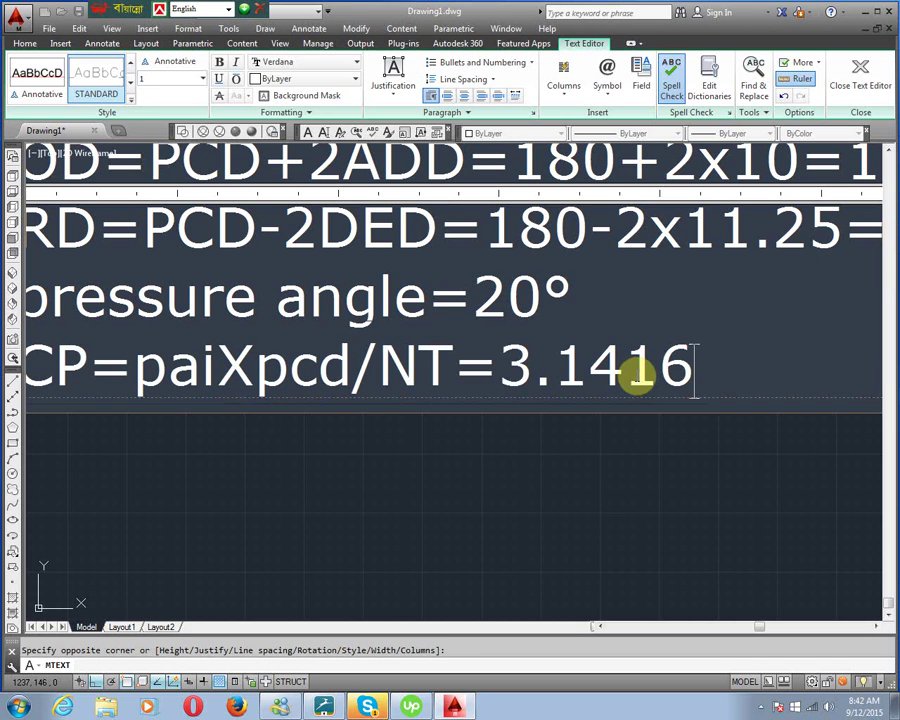
type("x180")
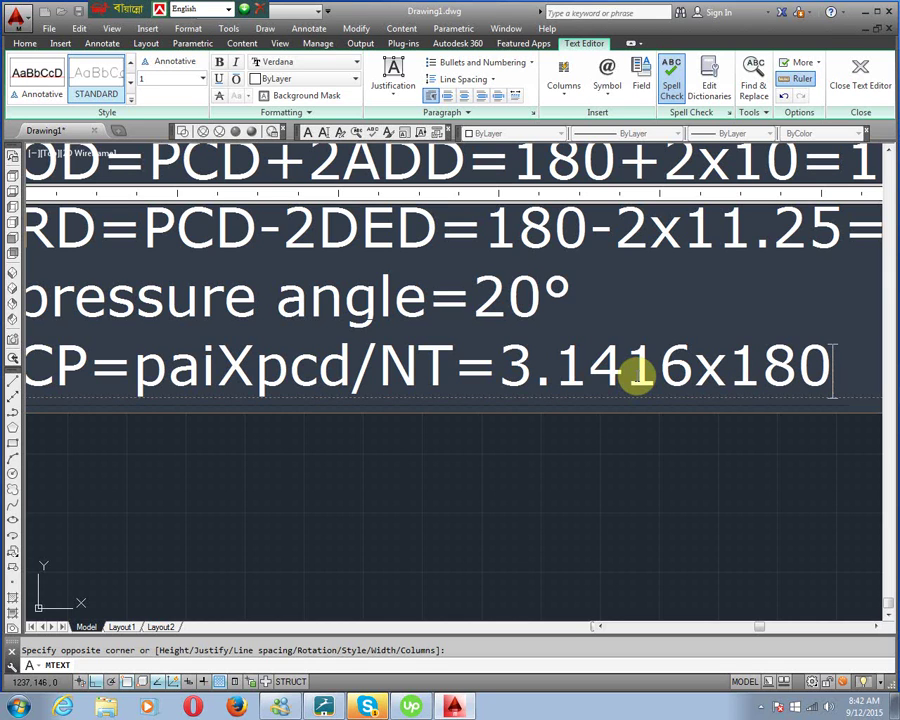
type("/18")
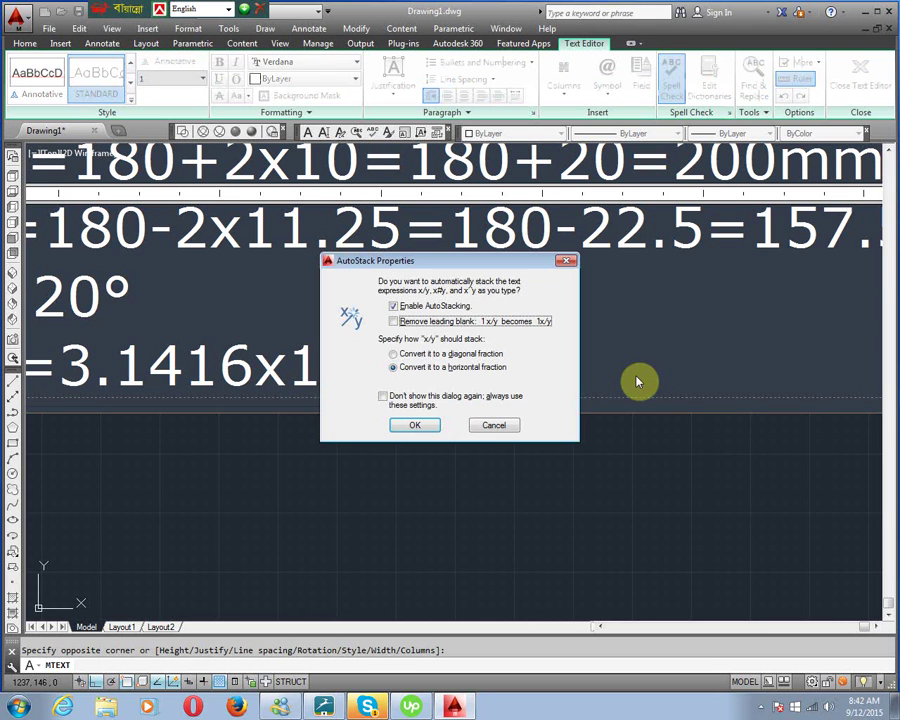
left_click(494, 425)
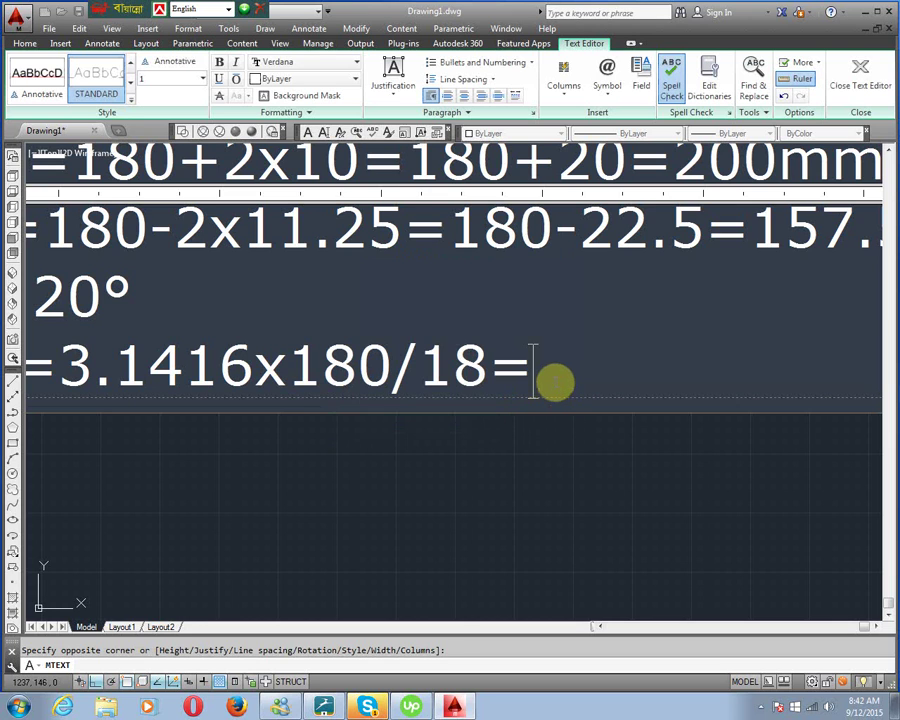
Step: Complete the CP line with "3.1416x10=31.41mm" and start a new line
type("3.")
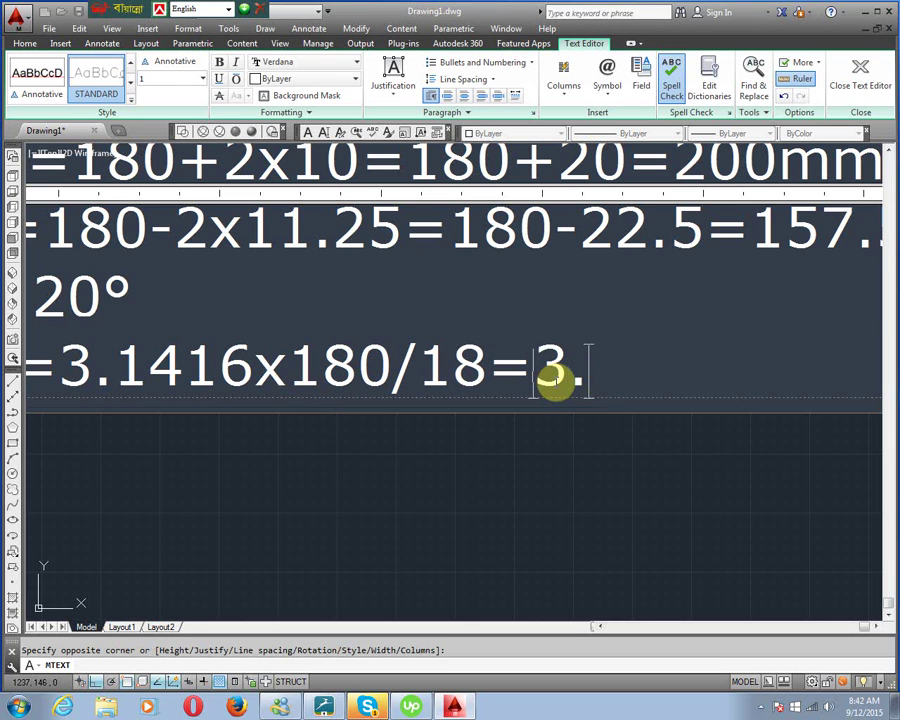
type("141")
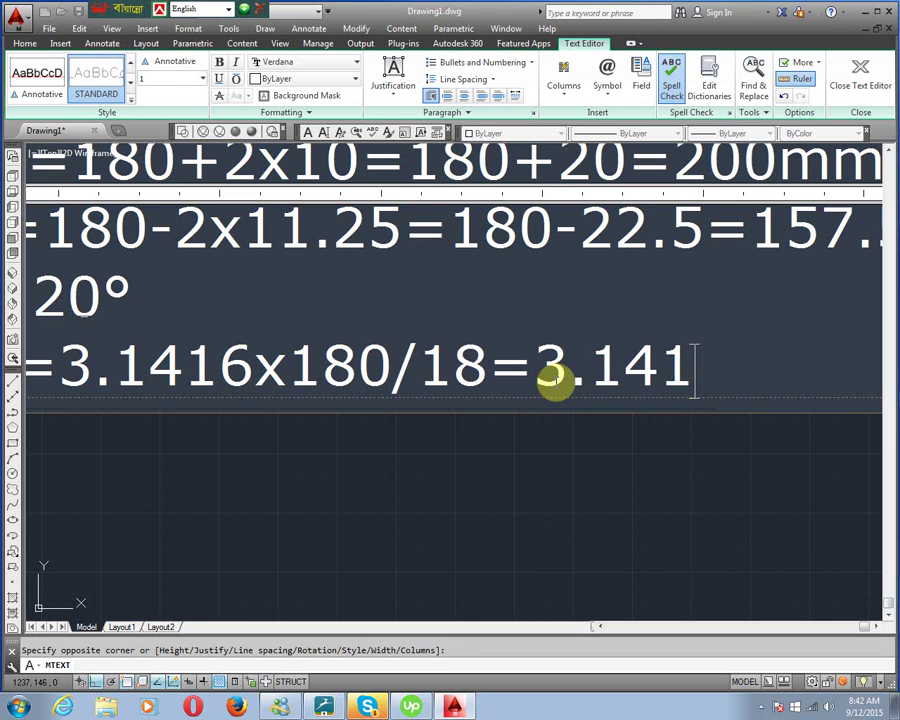
type("6x10")
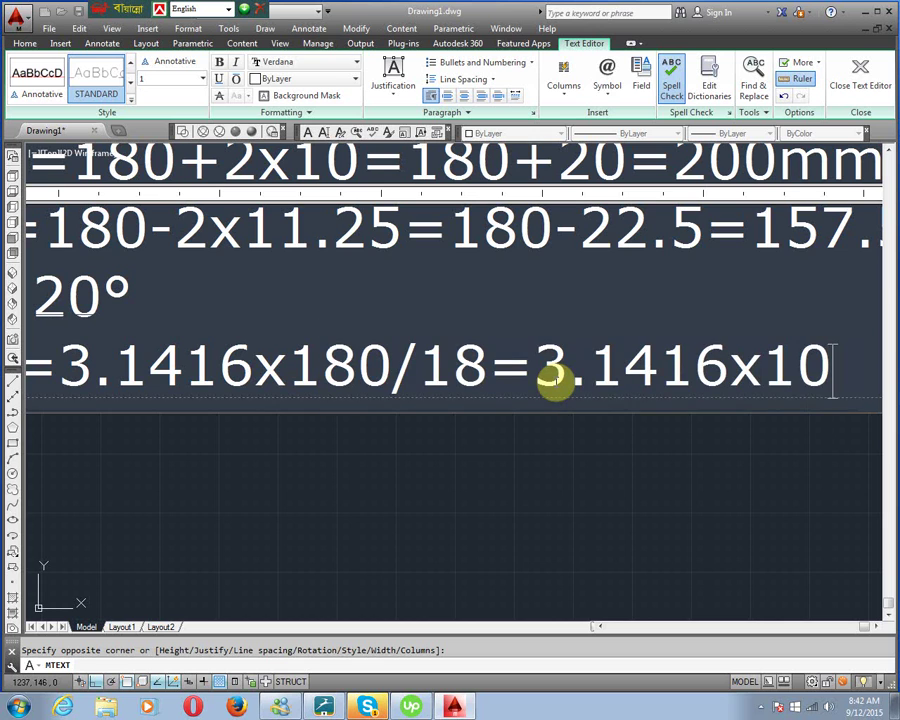
type("=31.")
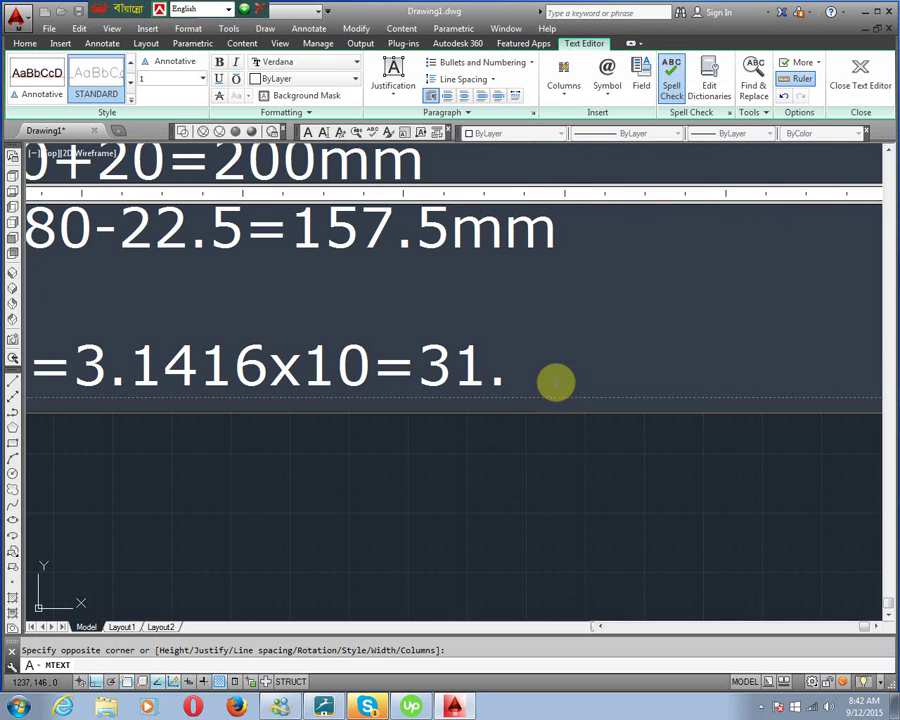
type("41mm")
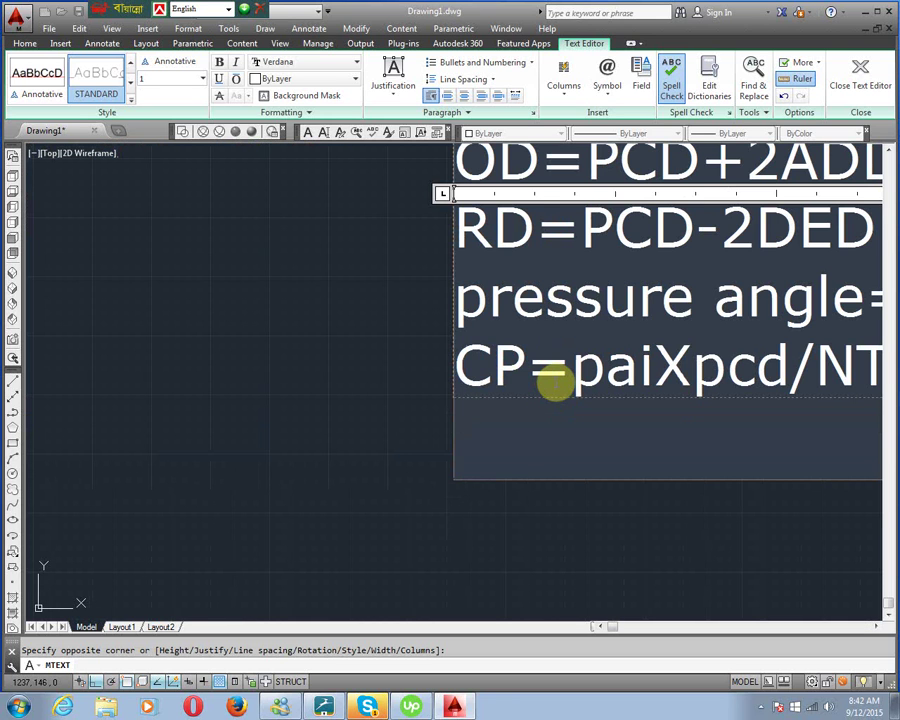
key("Return")
Step: Begin the eighth line of the multiline text with "TT=cp/2=31.41/2="
type("TT")
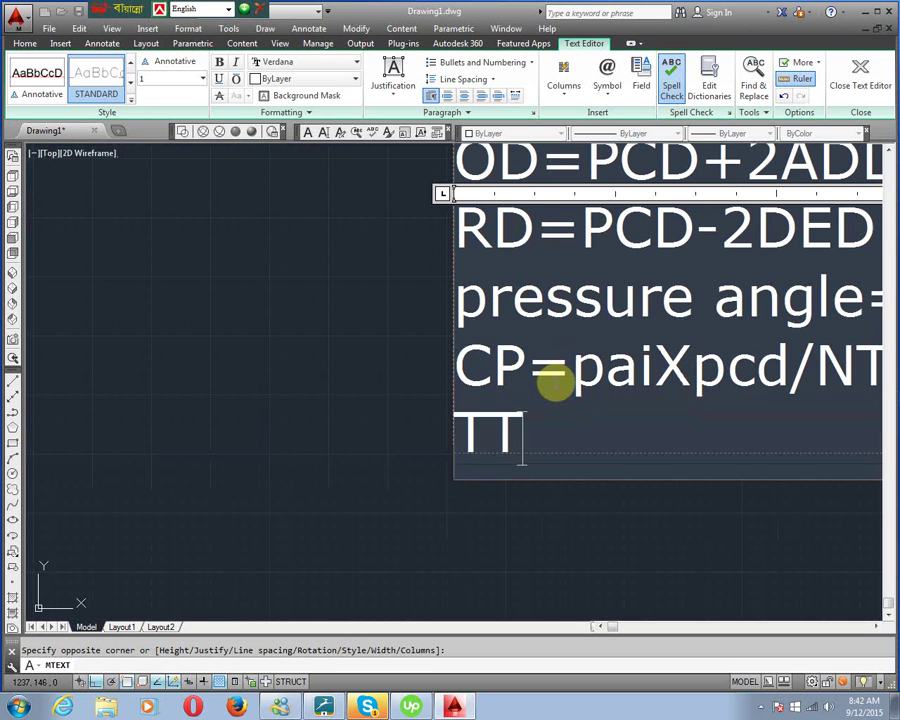
type("=cp/")
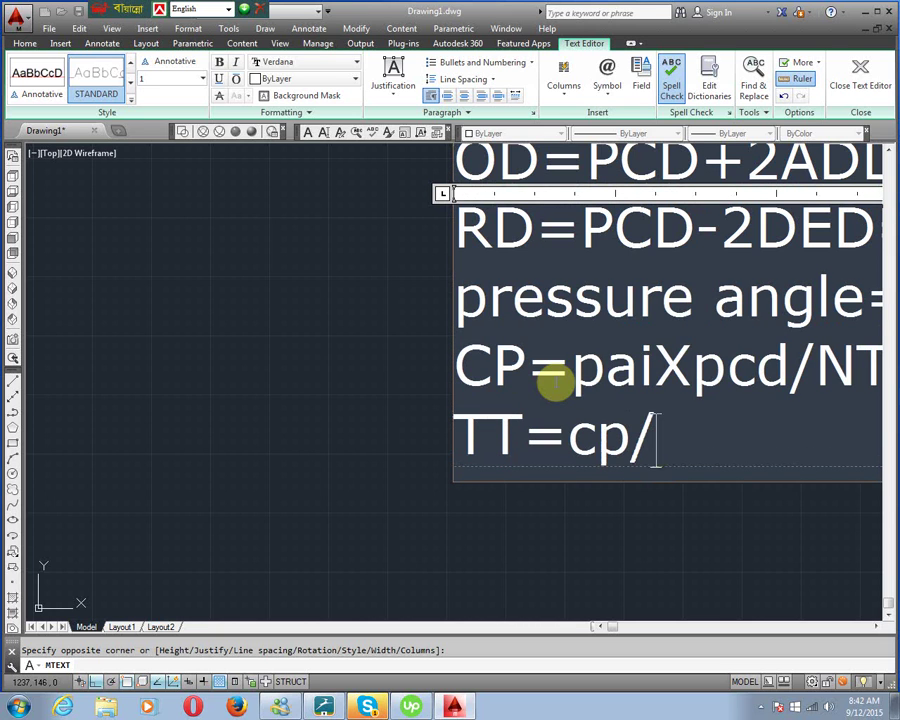
type("2=")
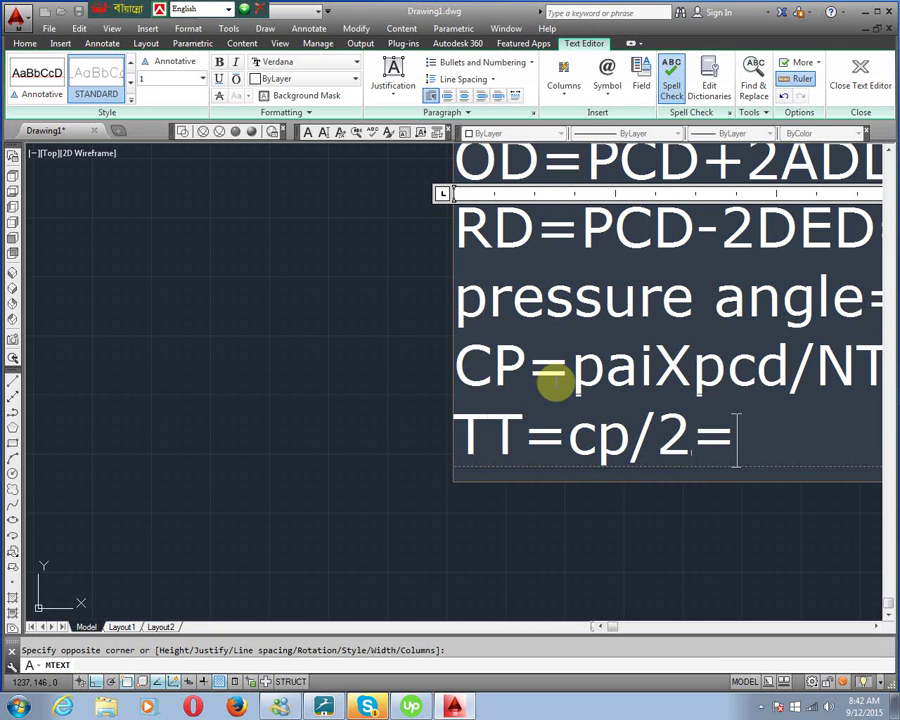
type("31.41")
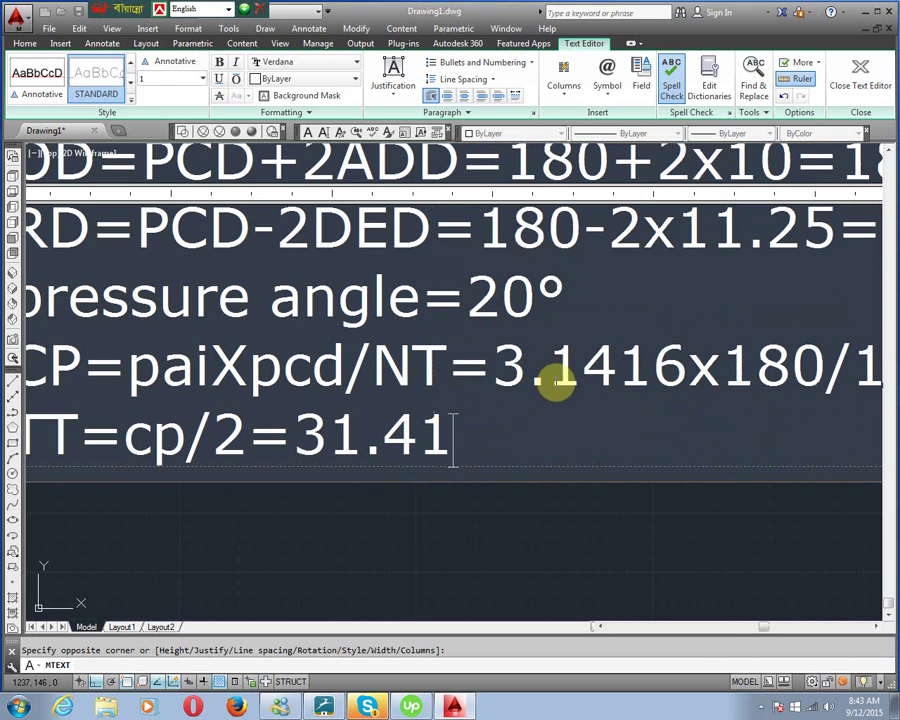
type("/2")
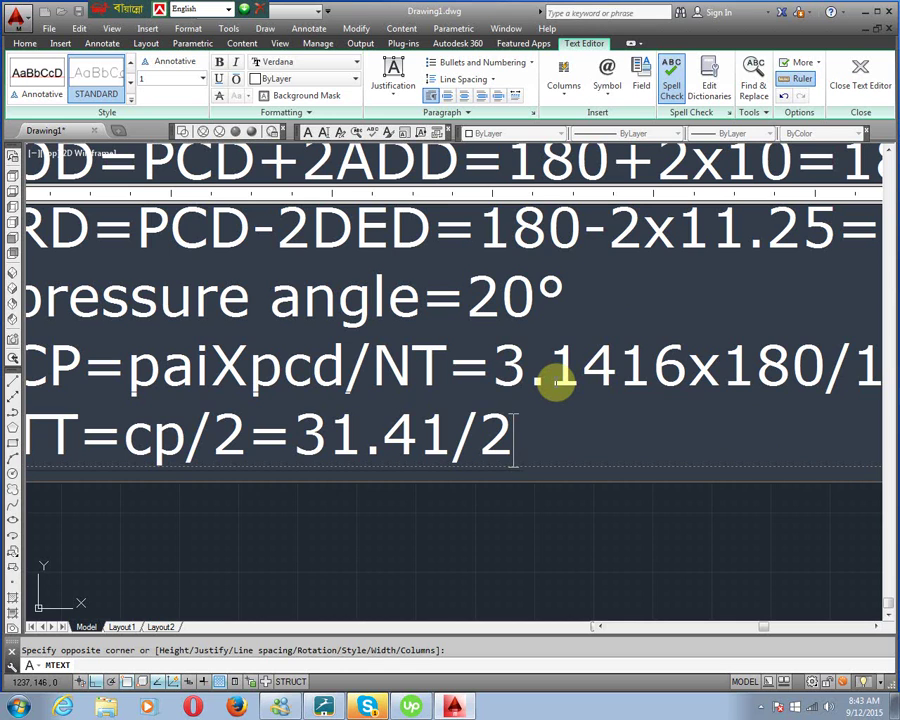
type("=")
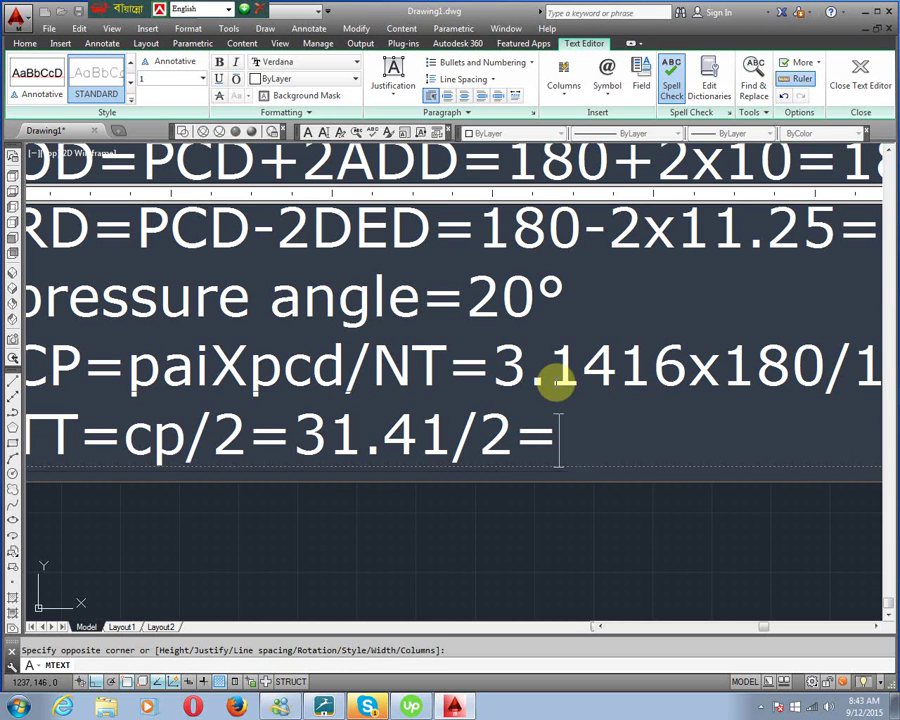
Step: Complete the TT line with the result "15.705mm" and start a new line
type("19.")
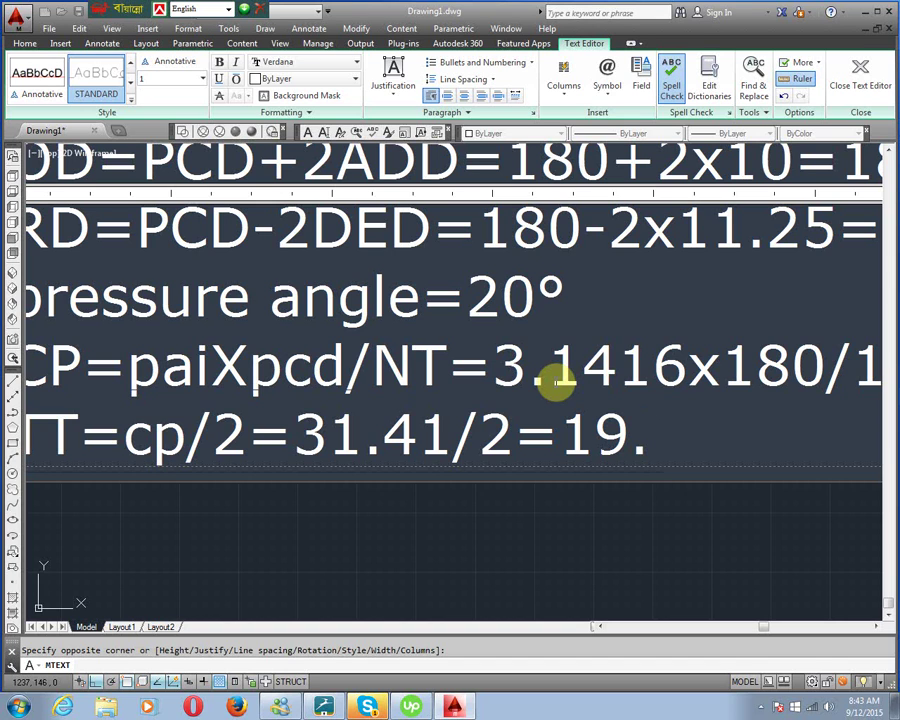
type("705")
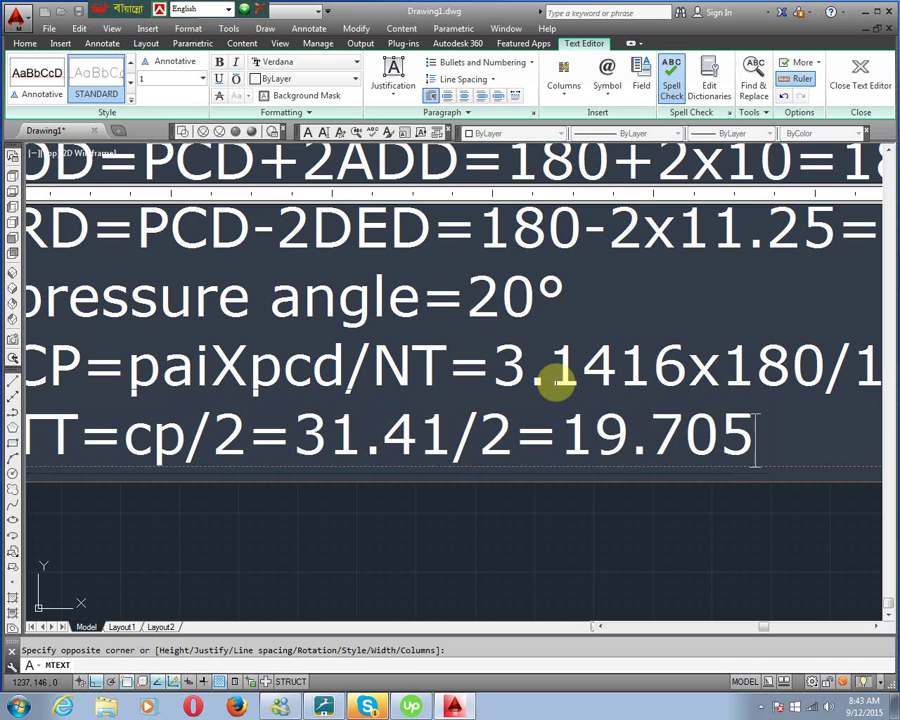
key("BackSpace")
key("BackSpace")
key("BackSpace")
key("BackSpace")
key("BackSpace")
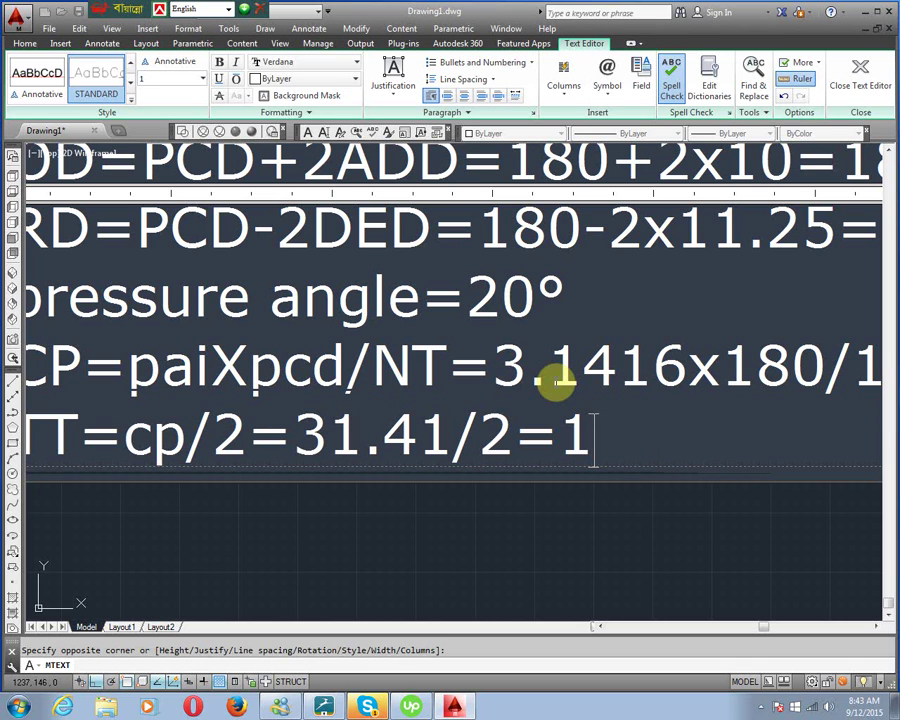
type("5.")
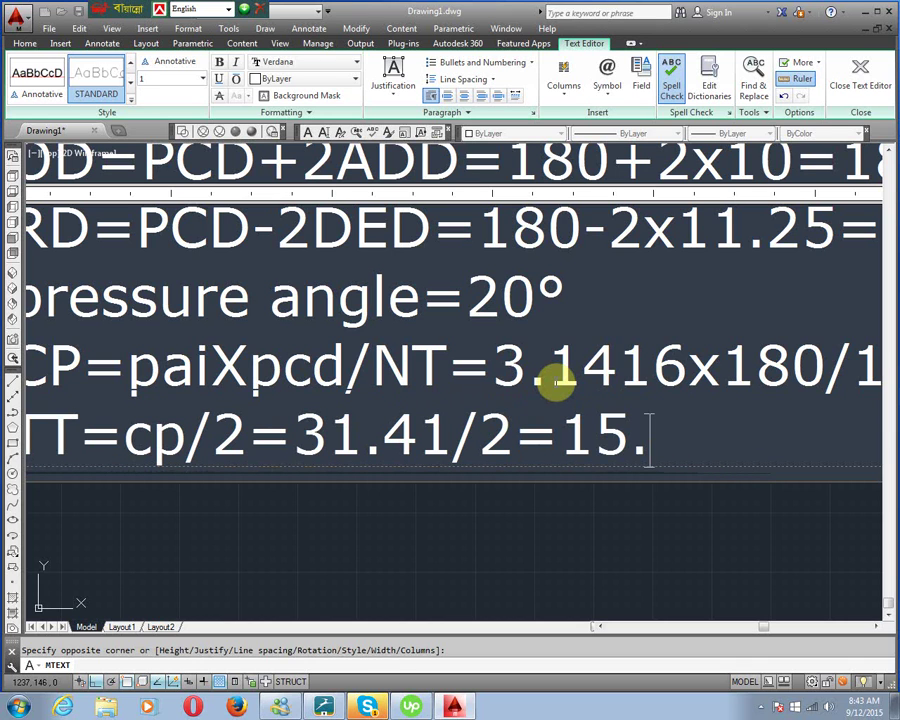
type("705mm")
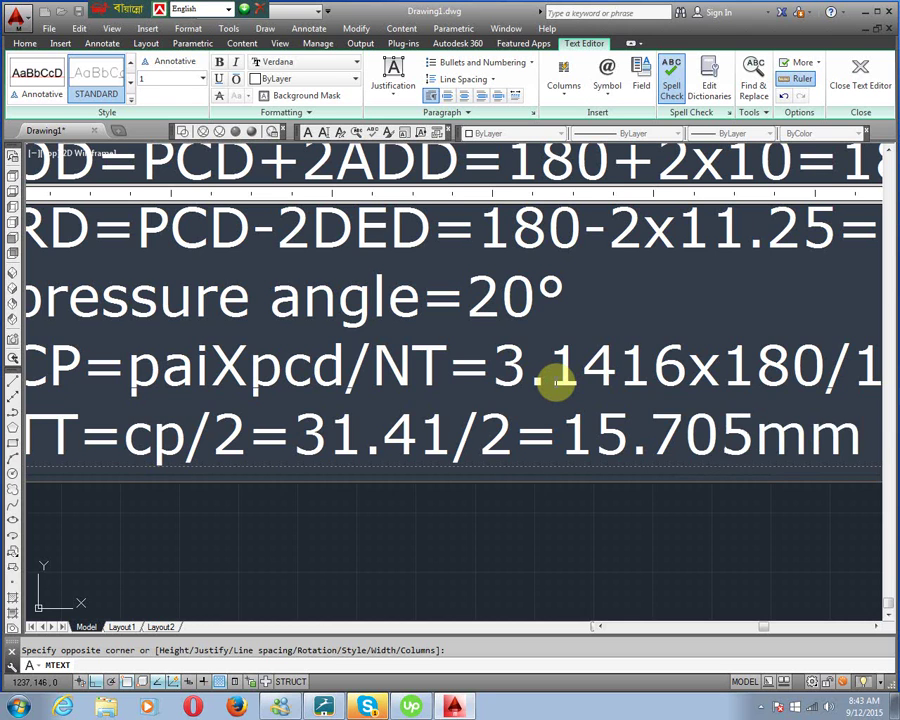
key("Return")
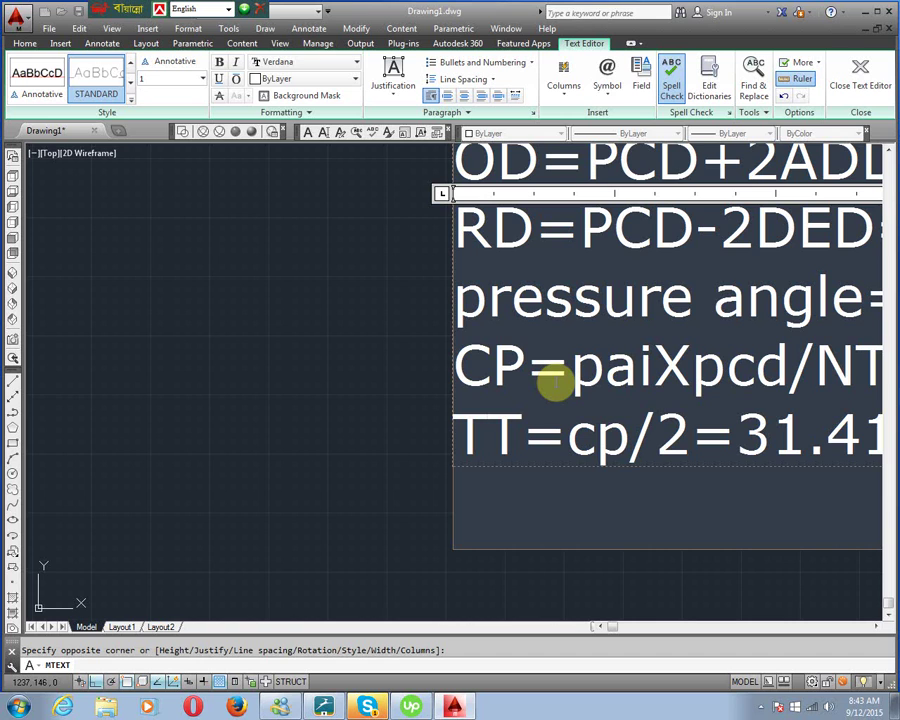
key("Return")
Step: Write "WD=2ADD=2x10=20mm" as the ninth line of the multiline text and start a new line
type("WD")
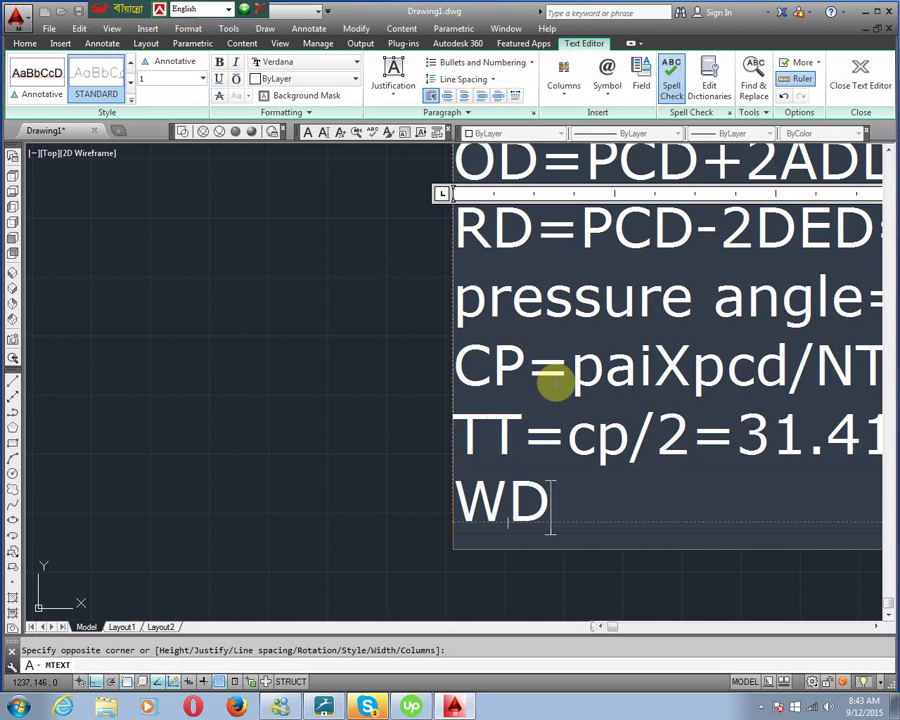
type("=")
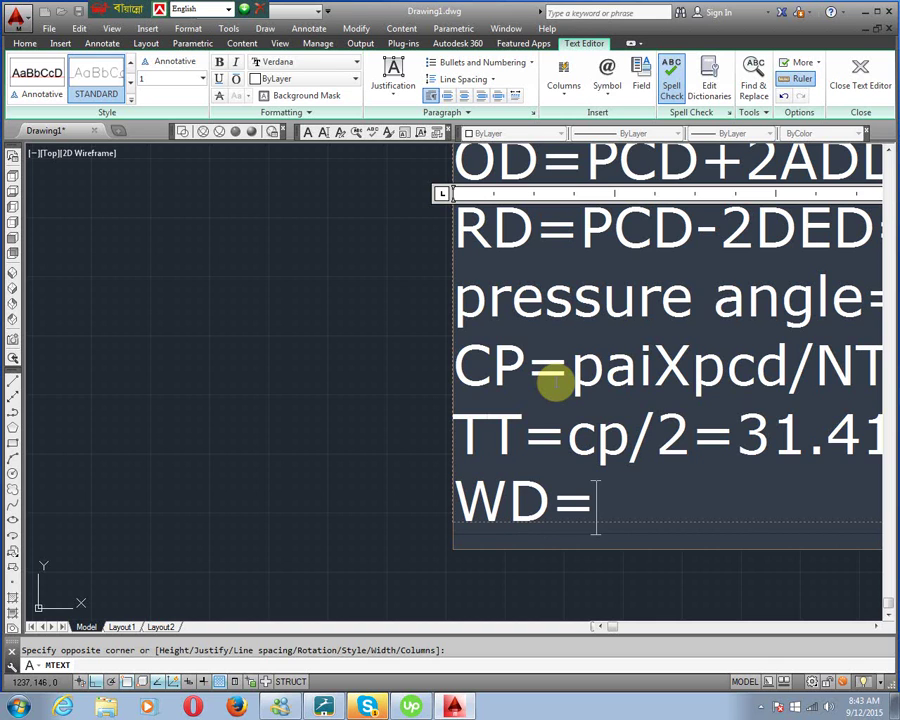
type("2ADD")
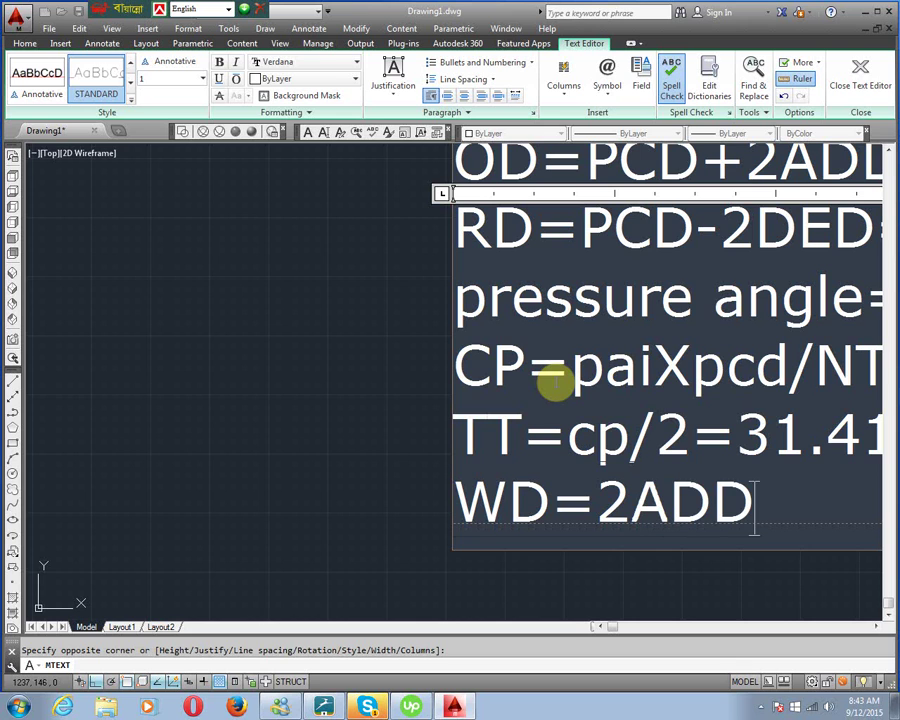
key("BackSpace")
type("d")
key("BackSpace")
type("D=2")
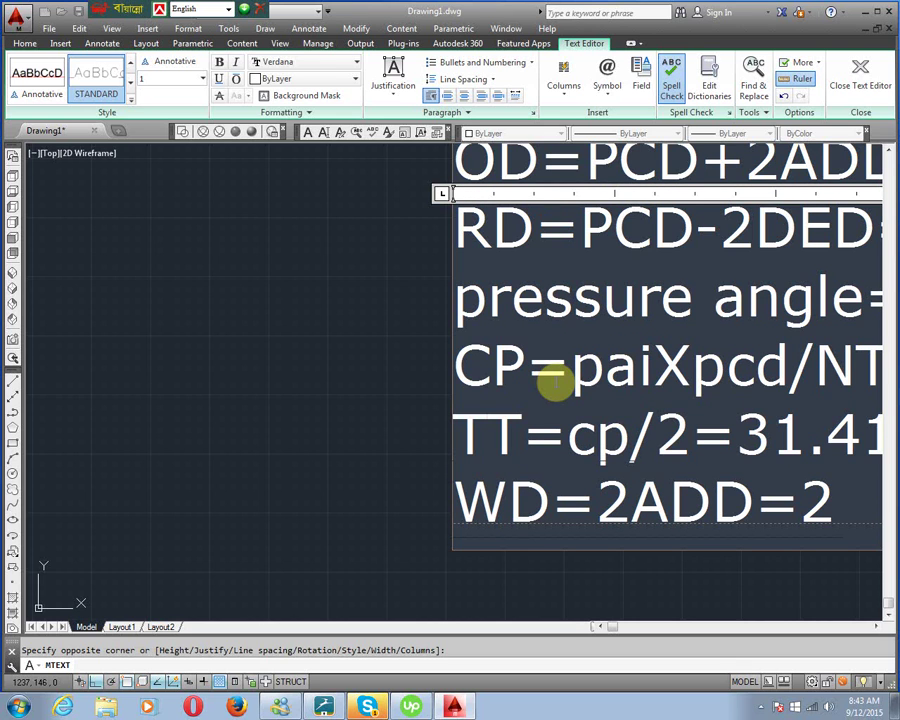
type("x")
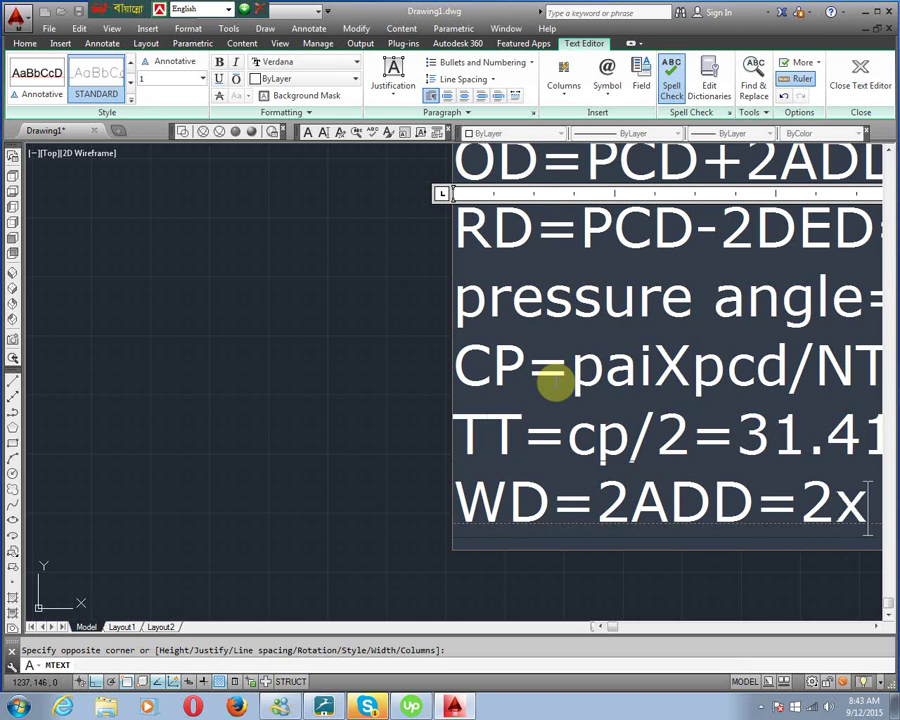
type("10=20")
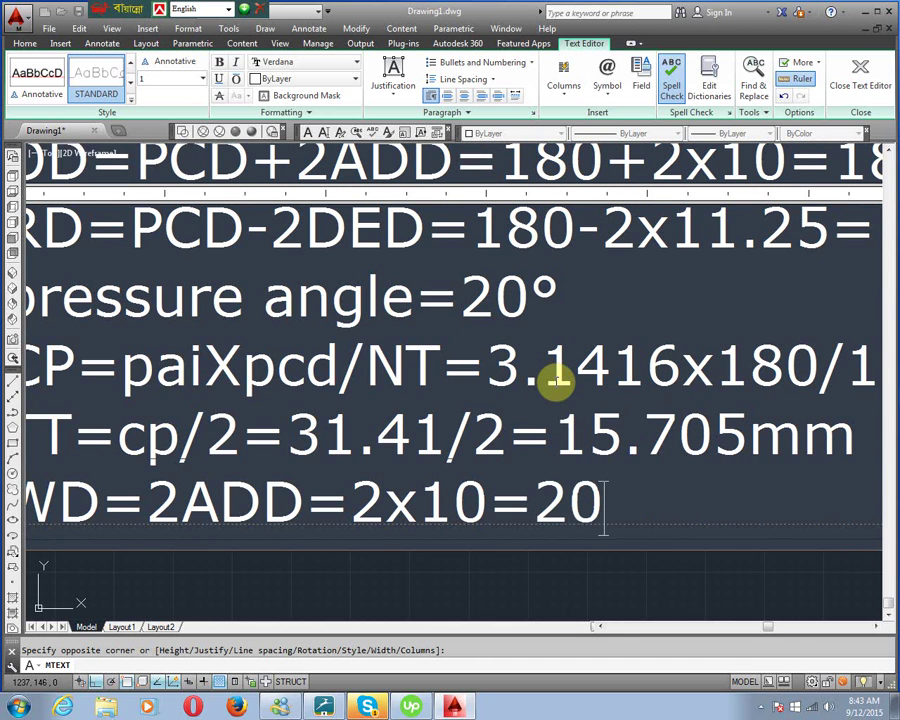
type("mm")
key("Return")
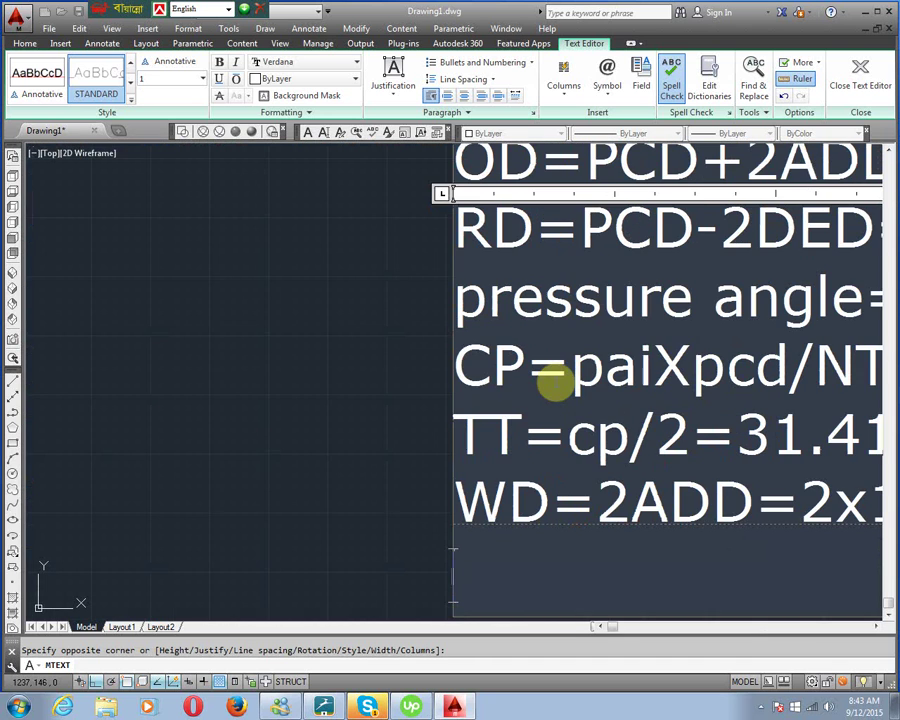
Step: Write "HD=ADD+DED=10+11.25=21.25mm" as the tenth line of the multiline text and start a new line
type("HD")
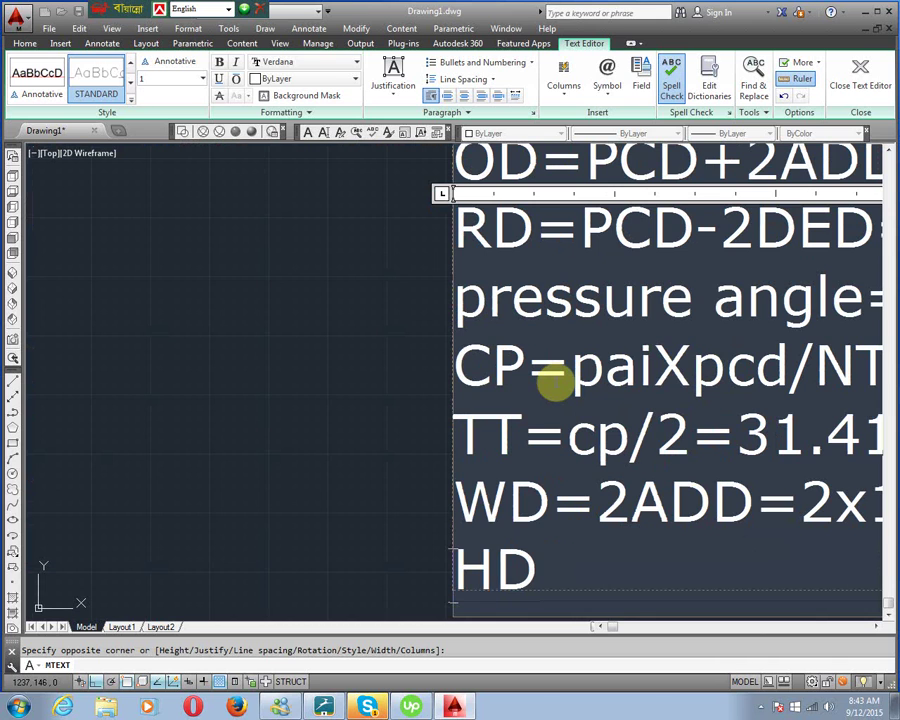
type("=AD")
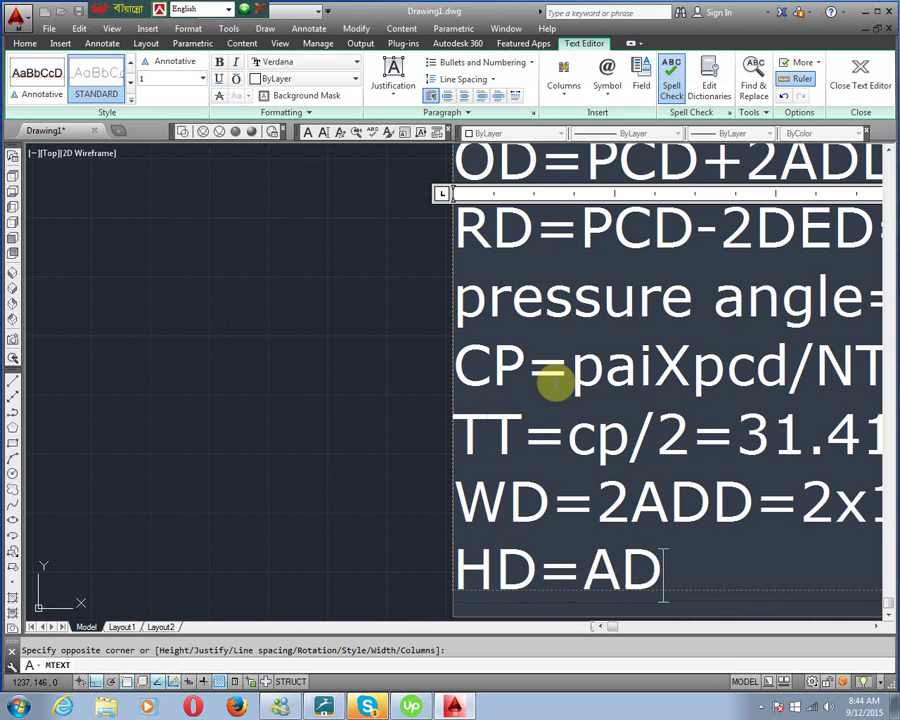
type("D+")
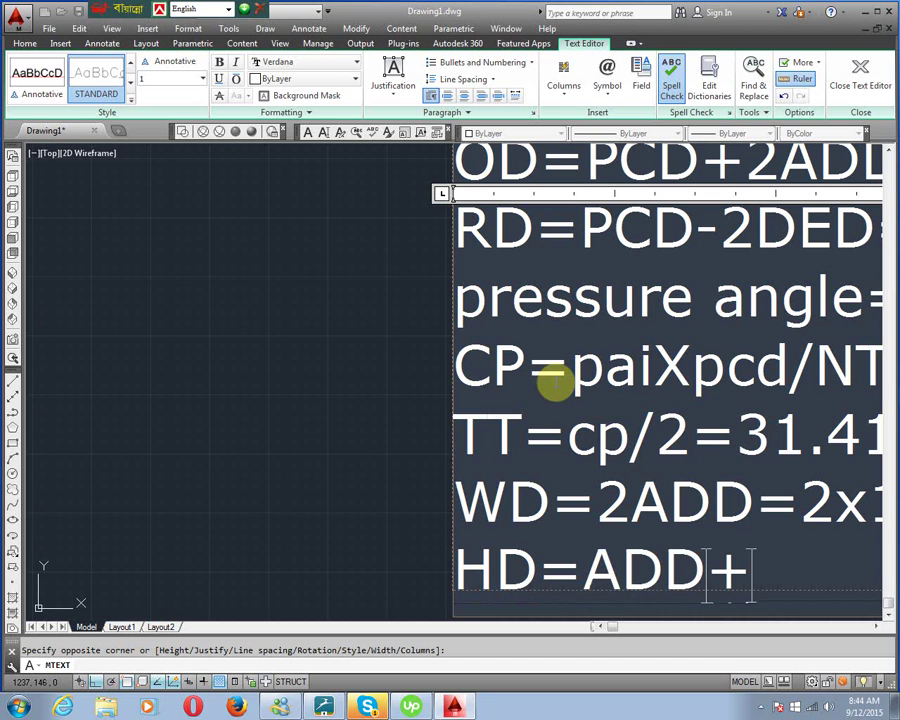
type("DED=")
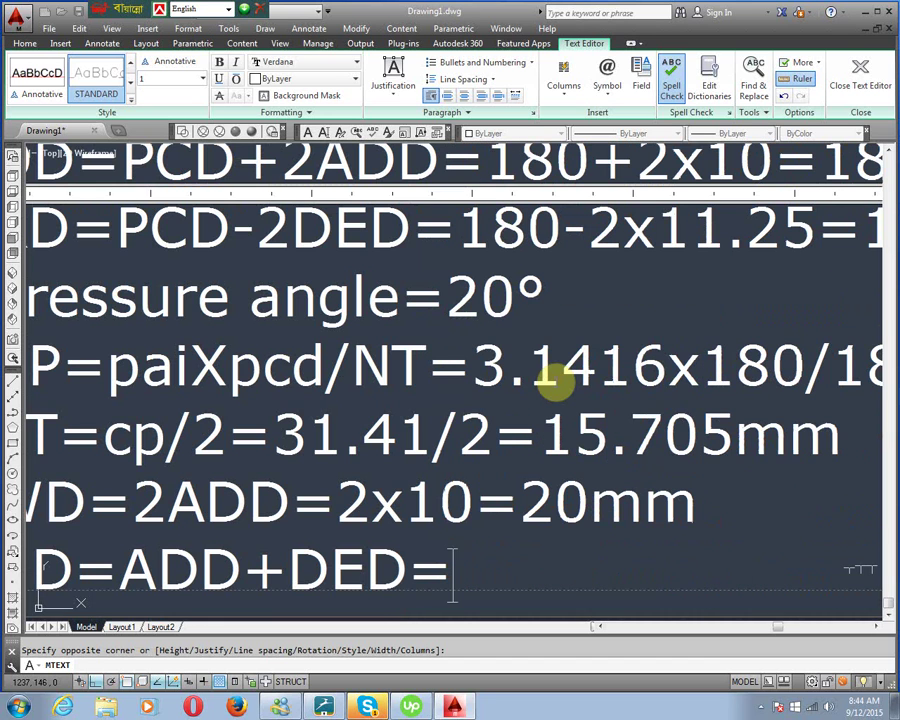
type("10=")
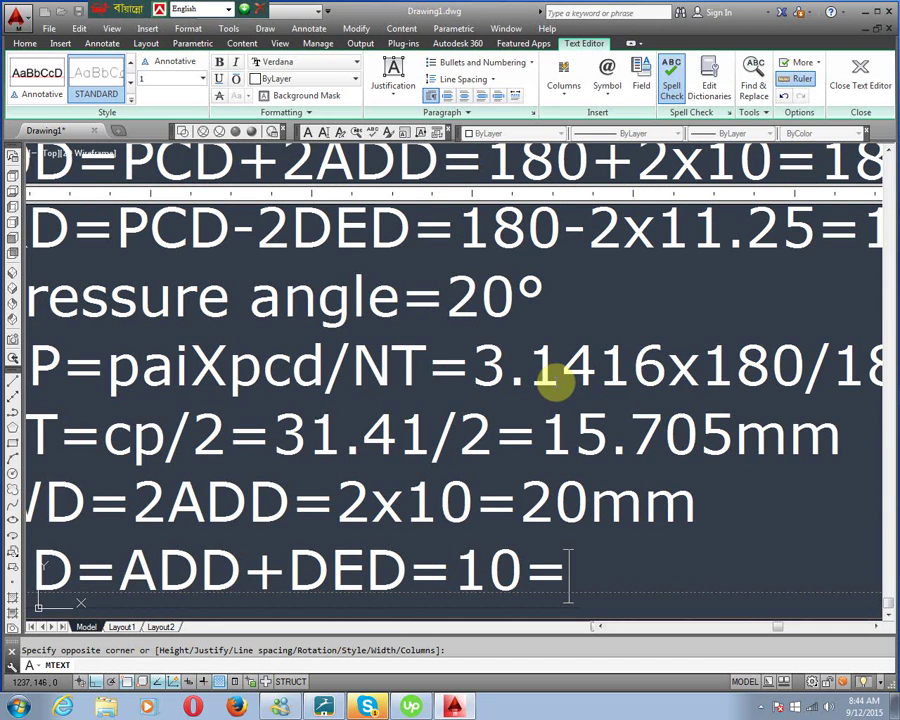
key("BackSpace")
type("+1")
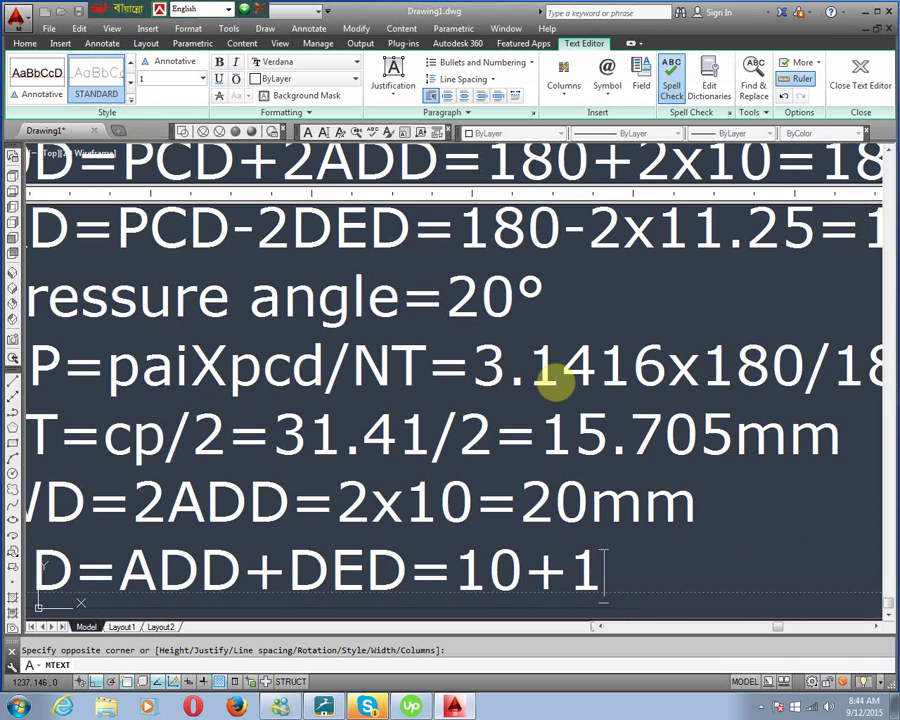
type("1.25=")
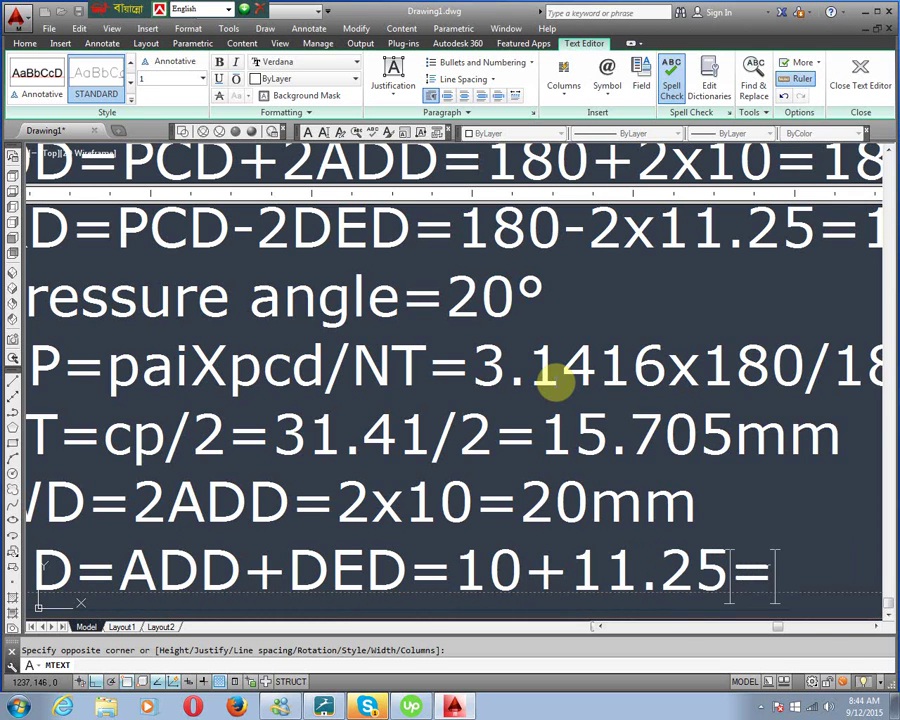
type("21.")
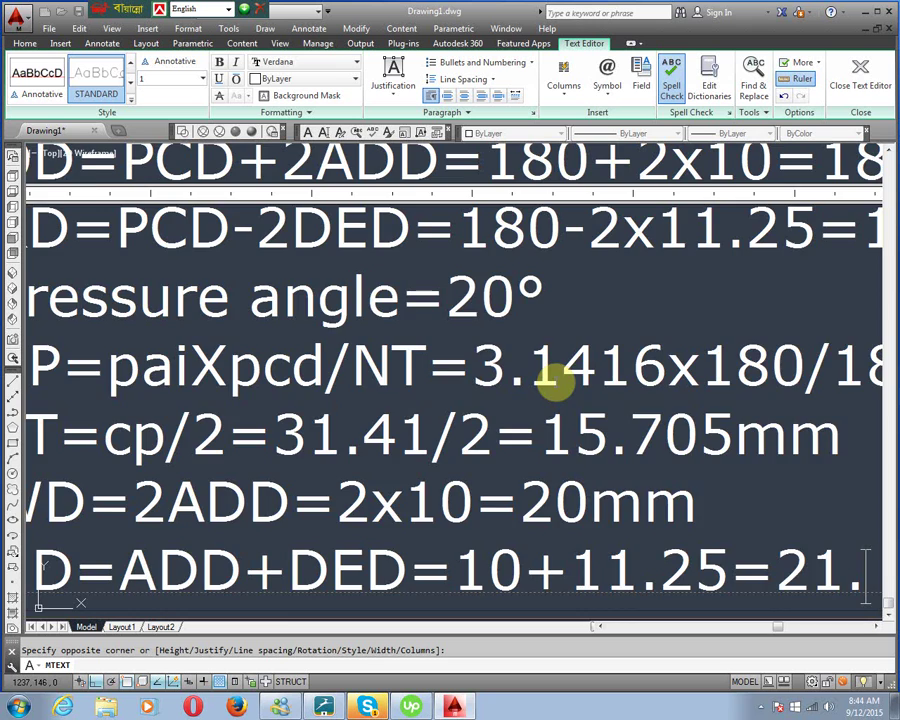
type("25mm")
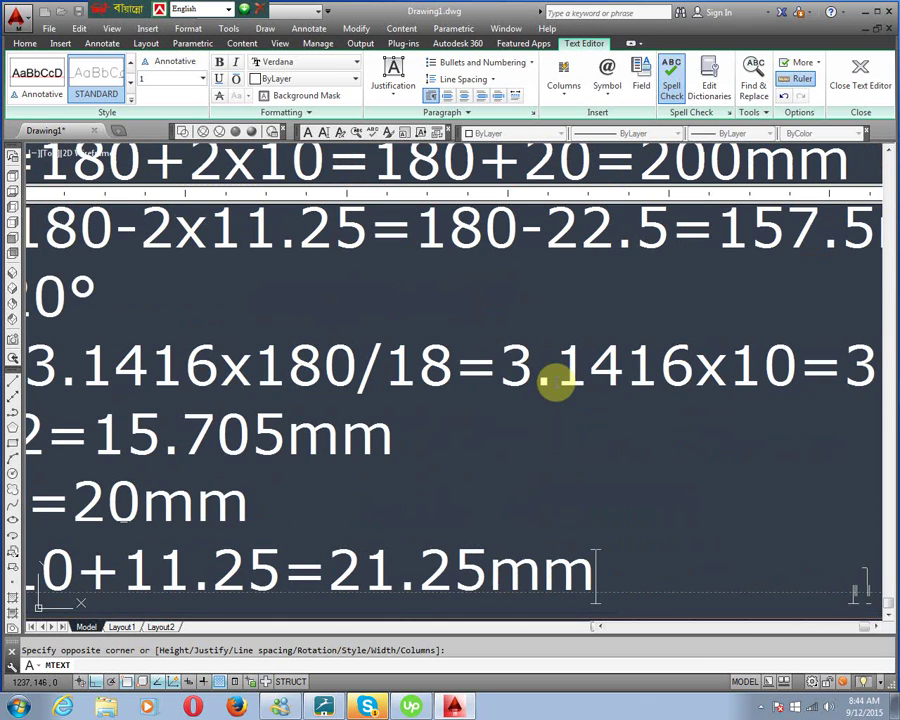
key("Return")
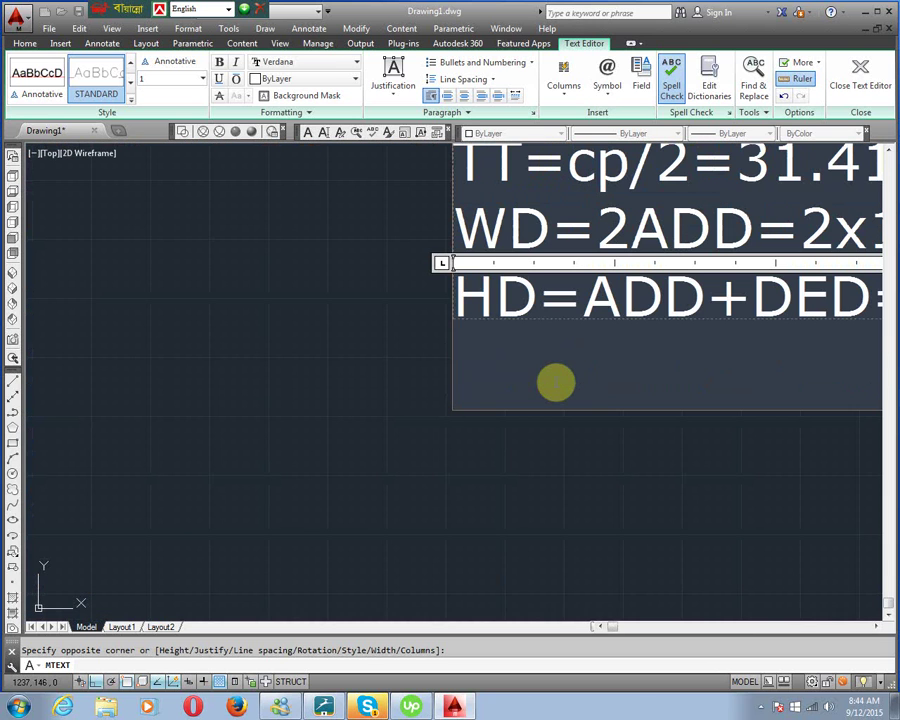
Step: Add "BCD=Base Circle Dia." as the eleventh line of the multiline text and finish editing the text
scroll(556, 383, "down", 3)
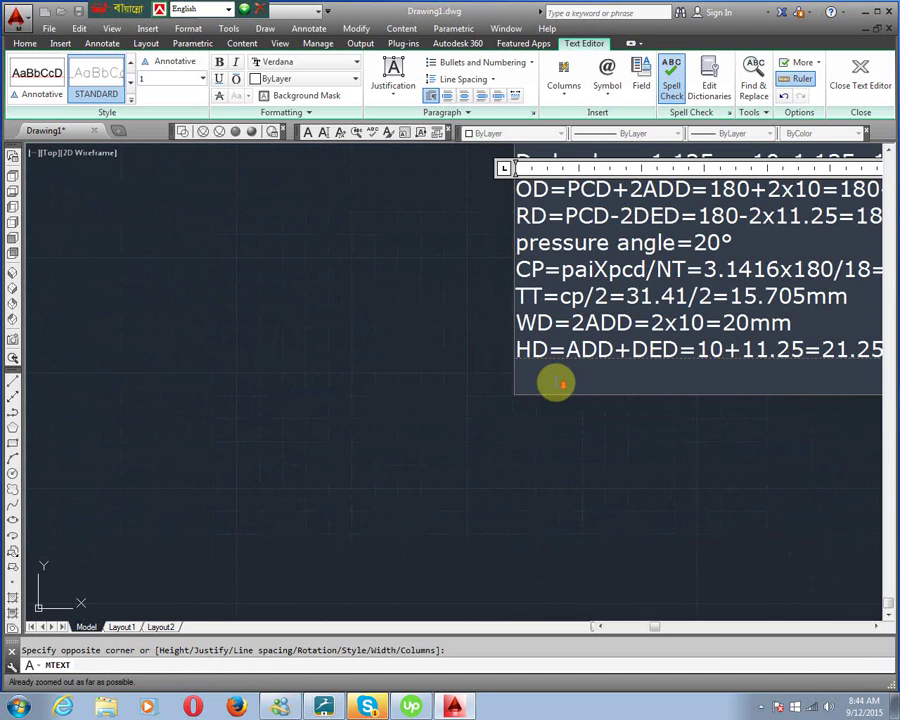
scroll(647, 322, "up", 4)
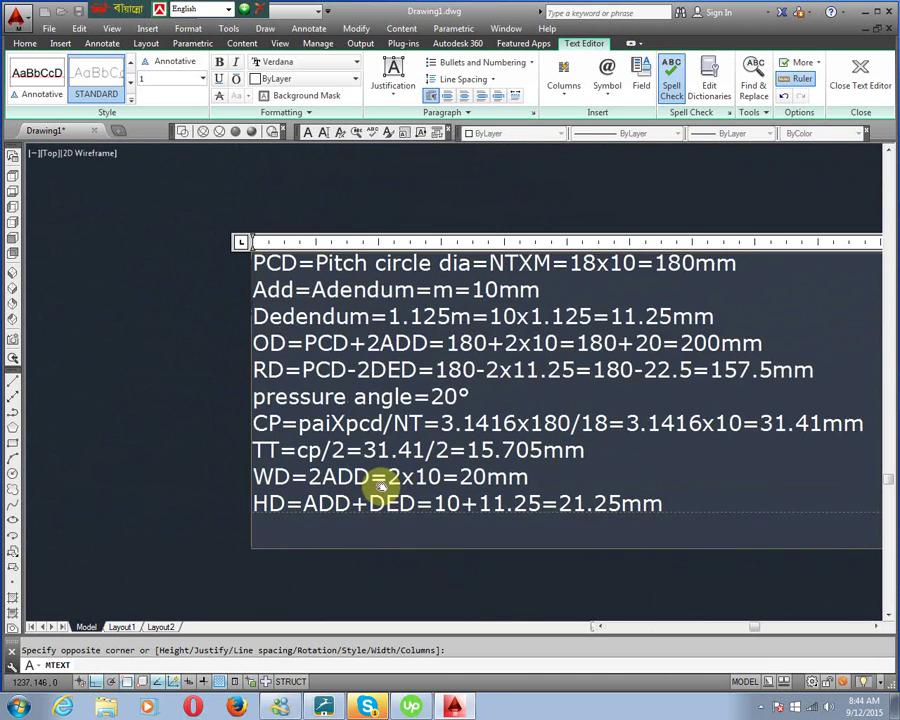
scroll(388, 482, "down", 3)
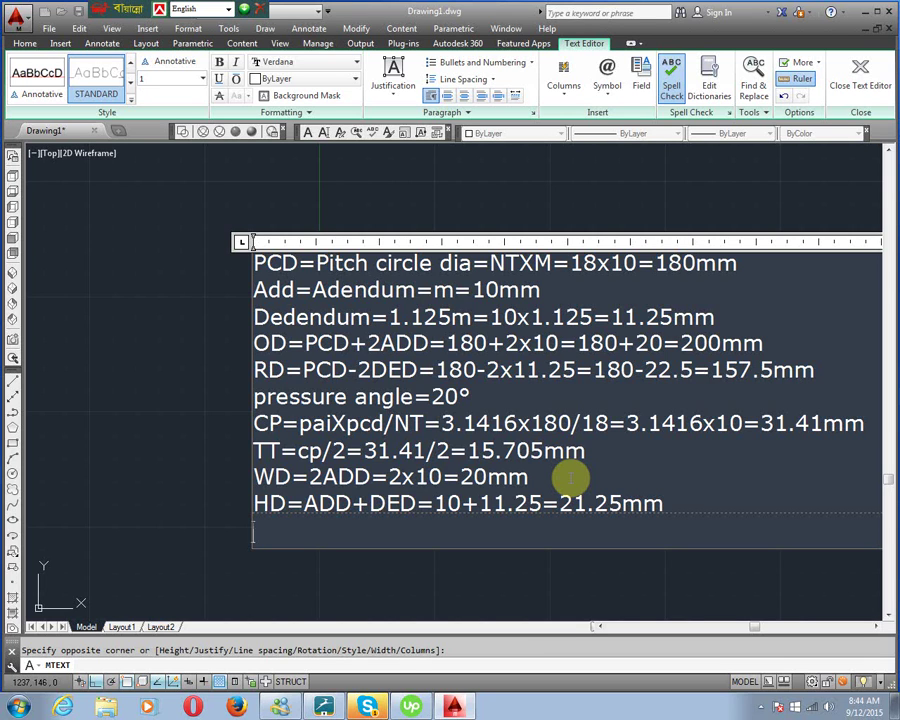
type("BCD=BA")
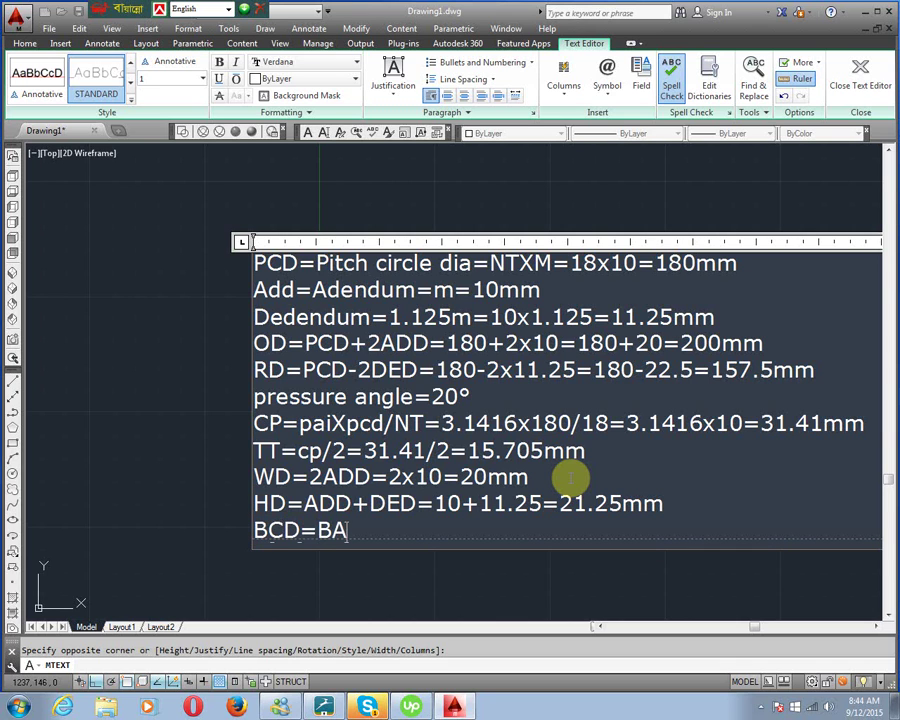
key("BackSpace")
type("as3e")
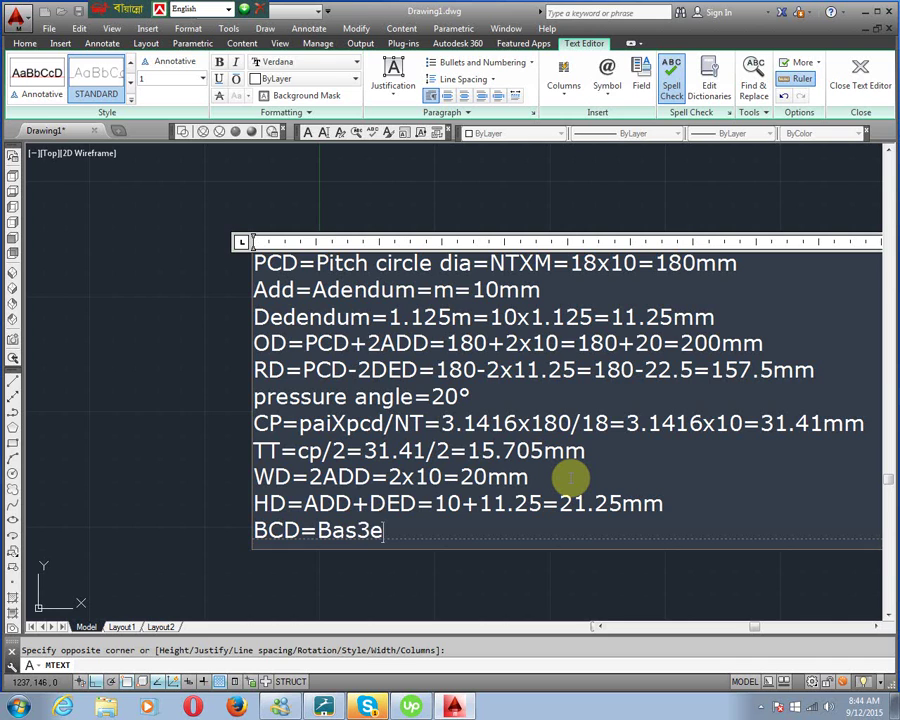
key("BackSpace")
key("BackSpace")
type("e Circl")
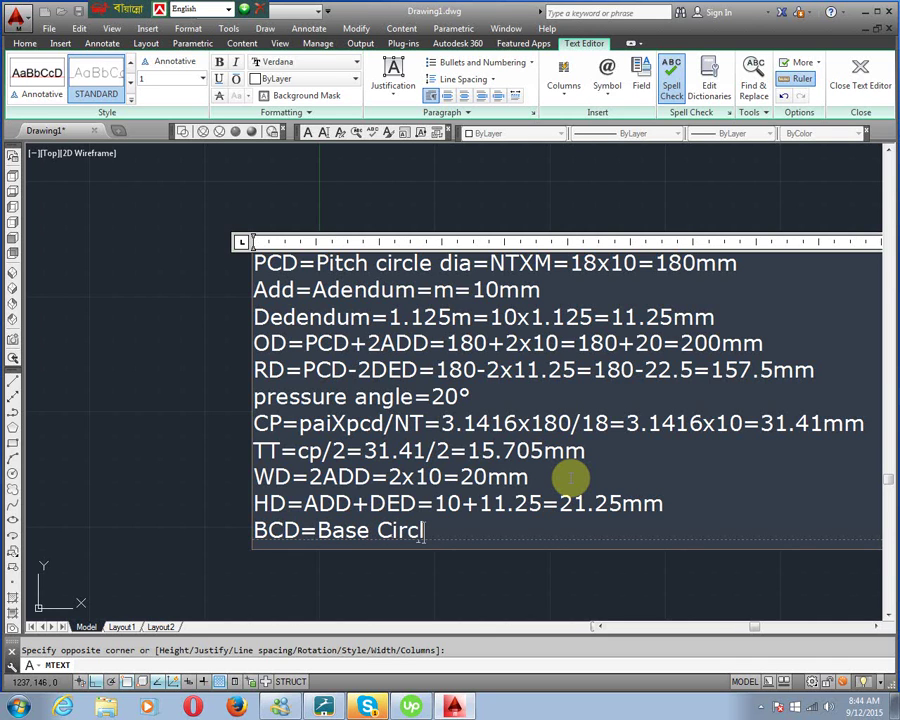
type("e Dia.")
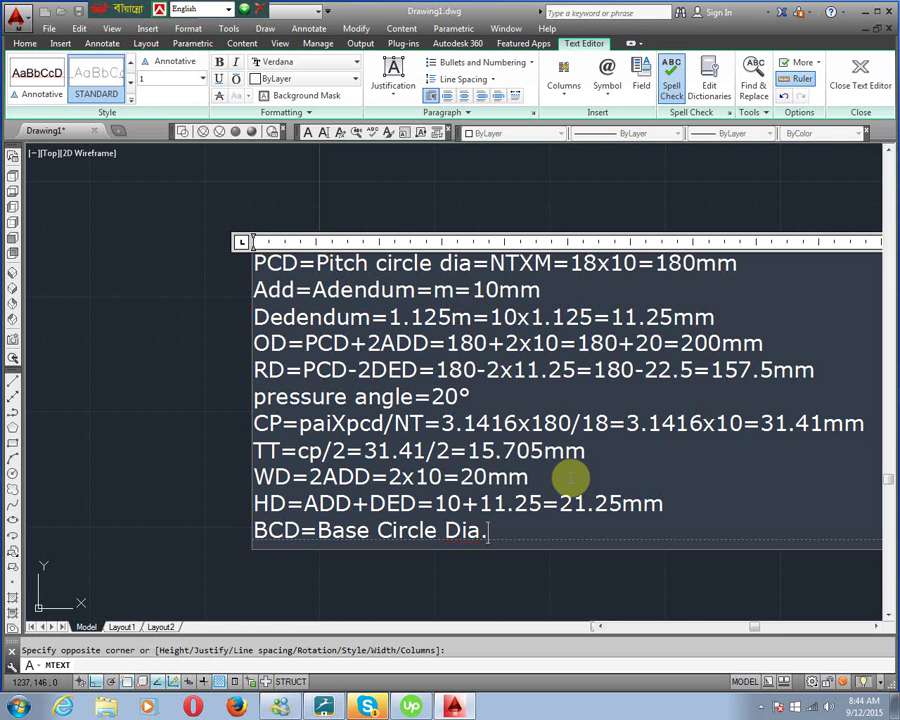
mouse_move(657, 370)
middle_mouse_down()
mouse_move(436, 416)
mouse_move(320, 396)
middle_mouse_up()
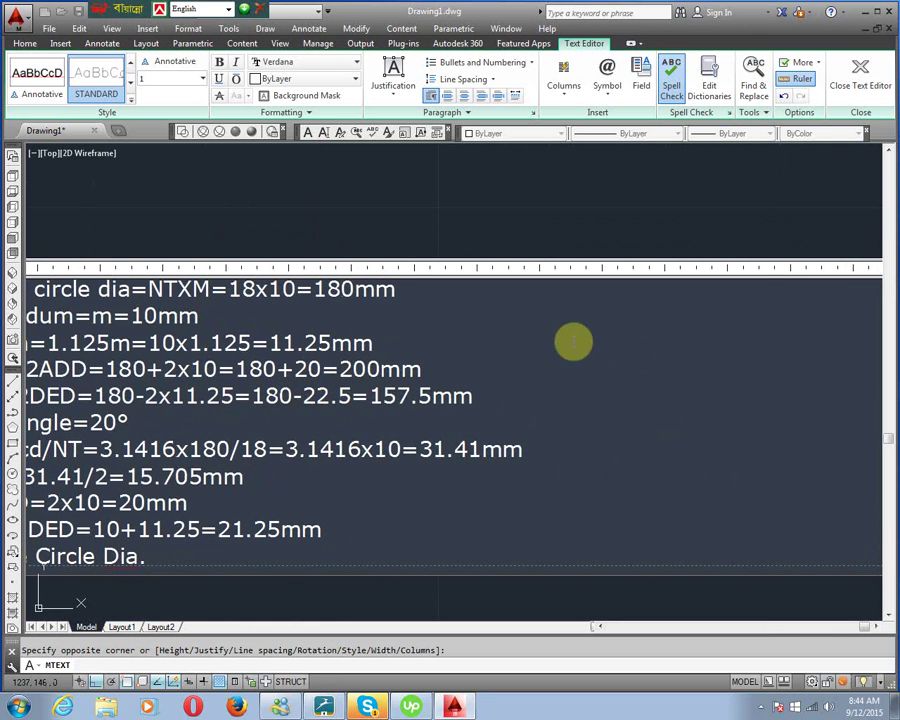
left_click(859, 71)
Step: Draw the pitch circle with a radius of 90, centred to the right of the gear text
scroll(428, 345, "down", 10)
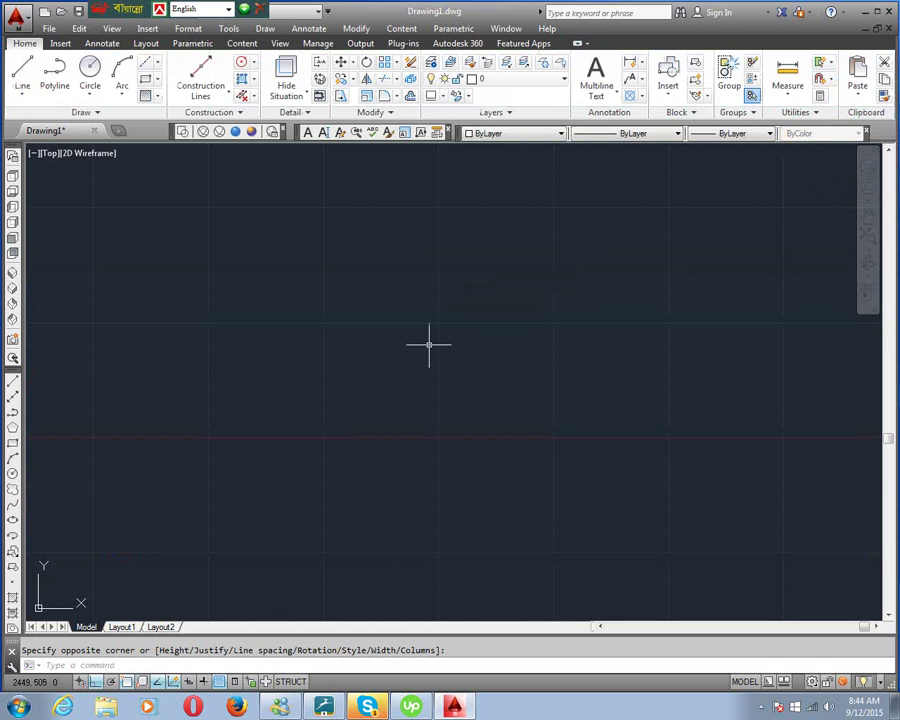
scroll(113, 523, "up", 5)
scroll(113, 523, "up", 2)
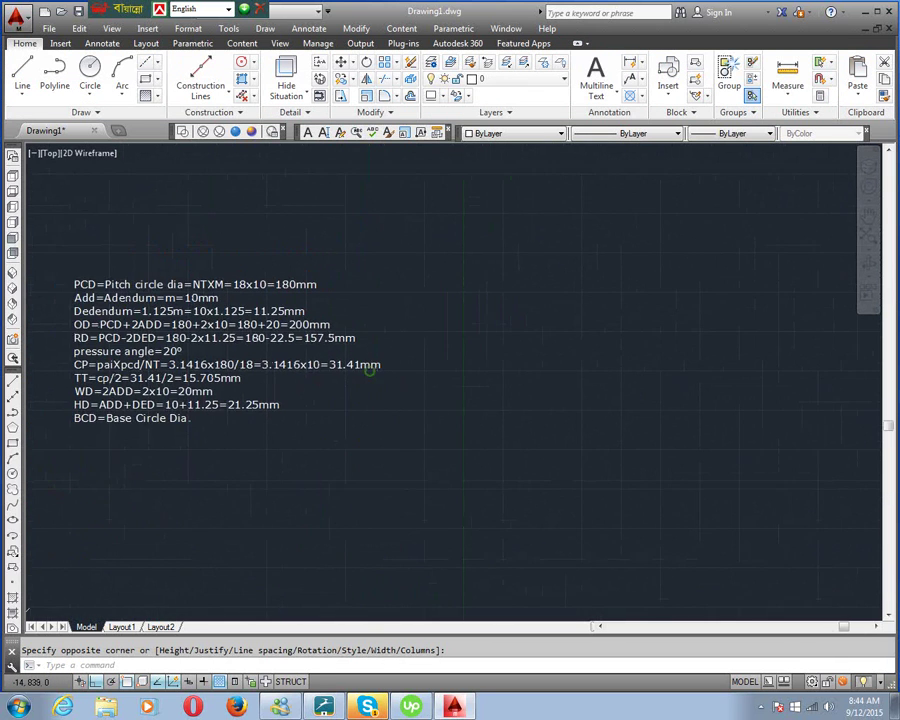
scroll(351, 418, "up", 4)
scroll(432, 410, "down", 3)
scroll(385, 432, "up", 1)
middle_click_drag(326, 430, 344, 394)
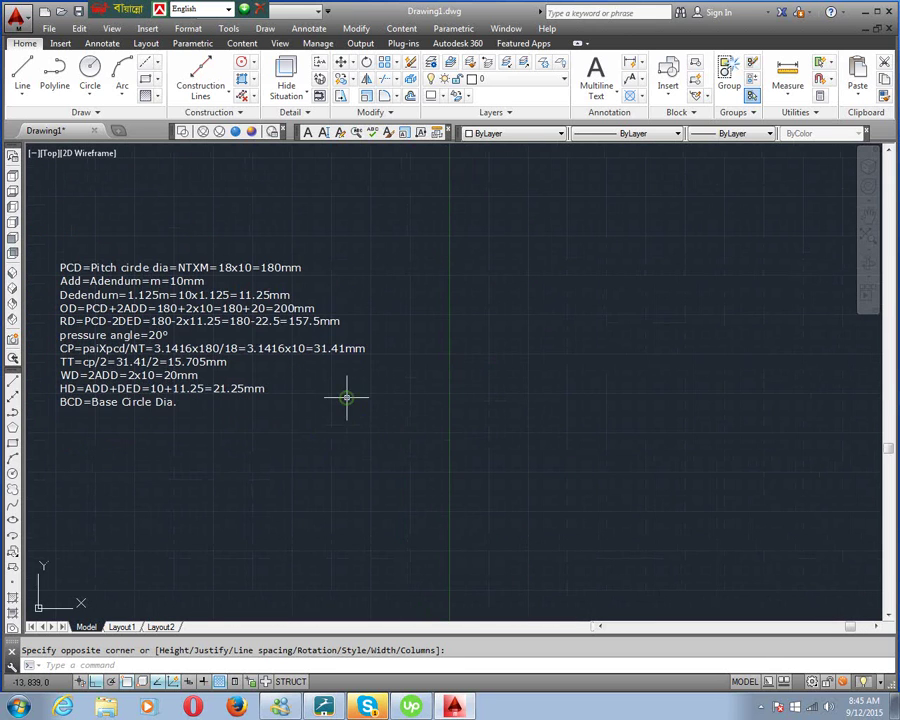
left_click(11, 479)
left_click(497, 364)
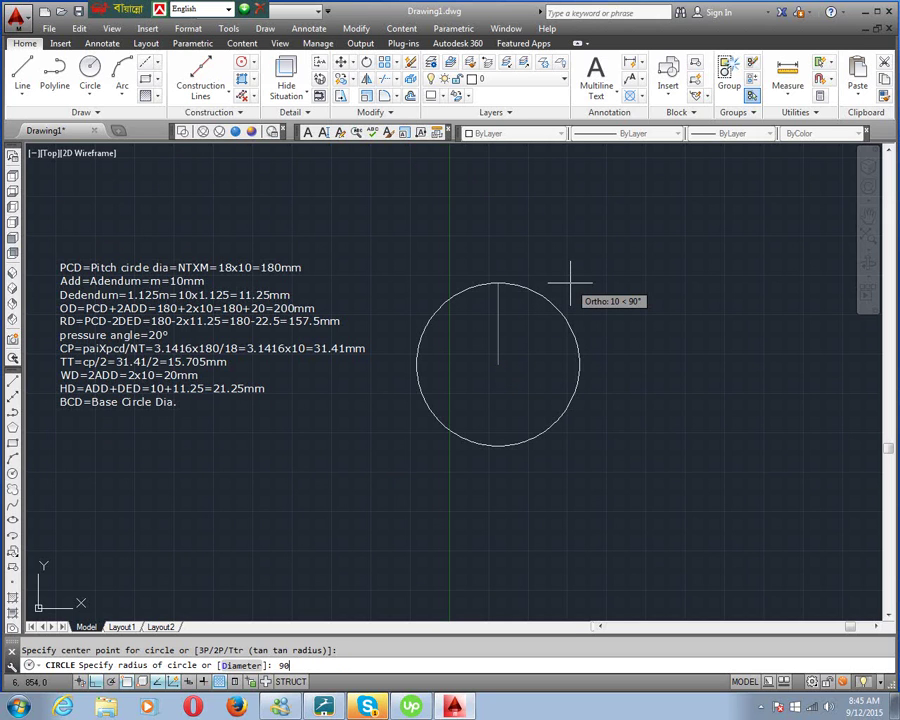
key("Return")
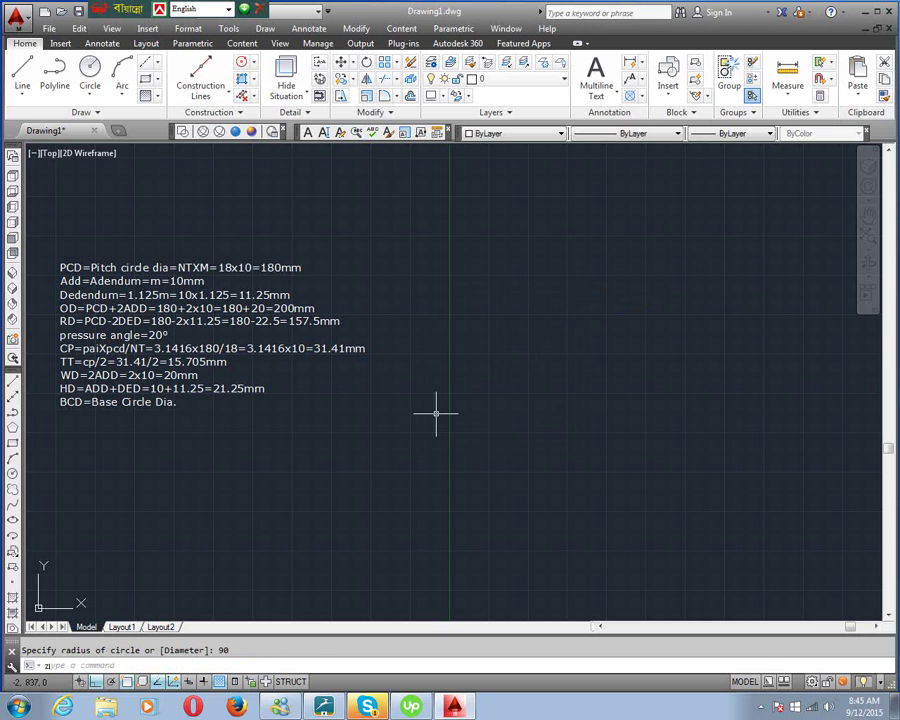
Step: Move the pitch circle horizontally to the right so that it is clear of the gear text
type("z")
key("Return")
type("a")
key("Return")
middle_click_drag(262, 265, 237, 408)
scroll(241, 426, "up", 2)
type("m")
key("Return")
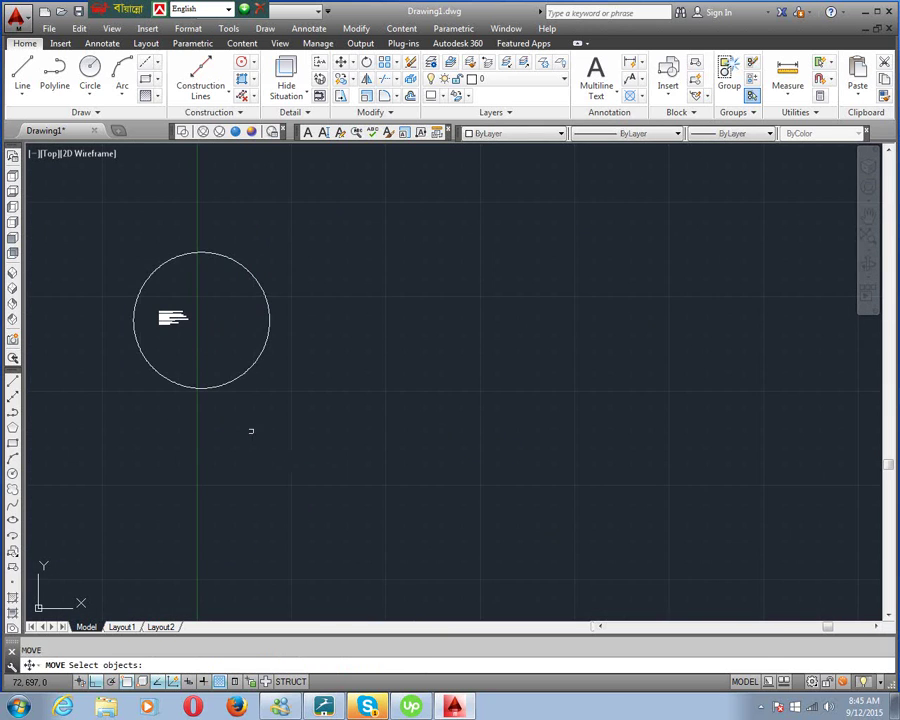
left_click(253, 363)
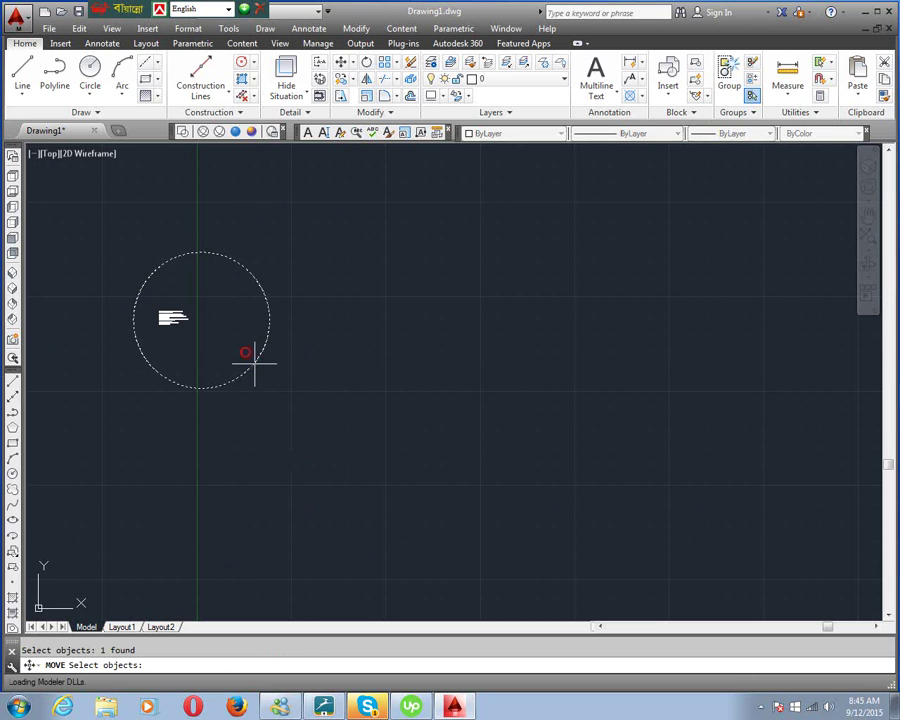
key("Return")
left_click(245, 351)
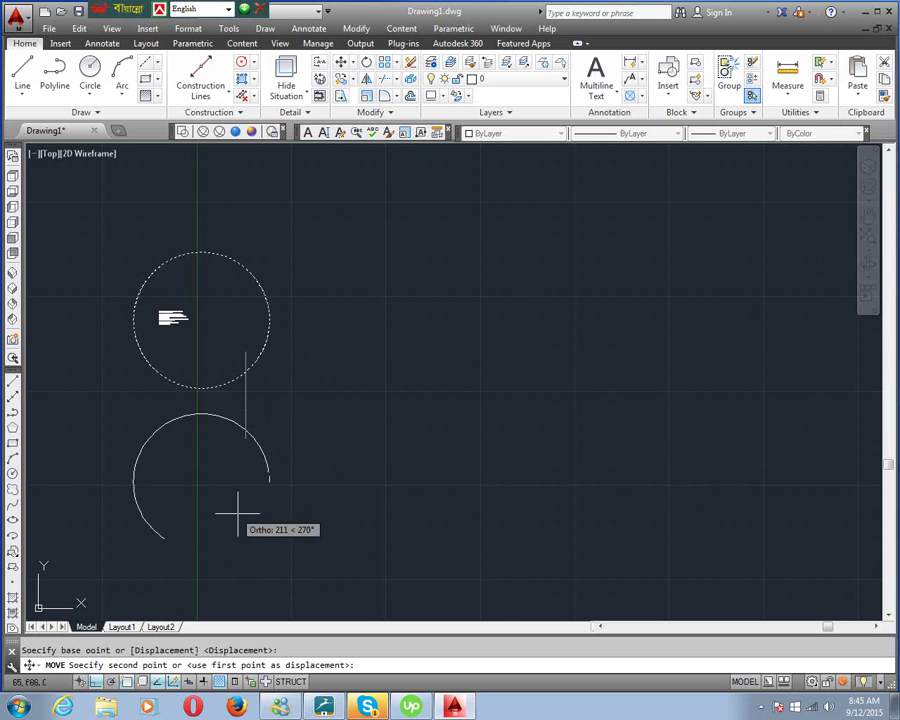
left_click(455, 395)
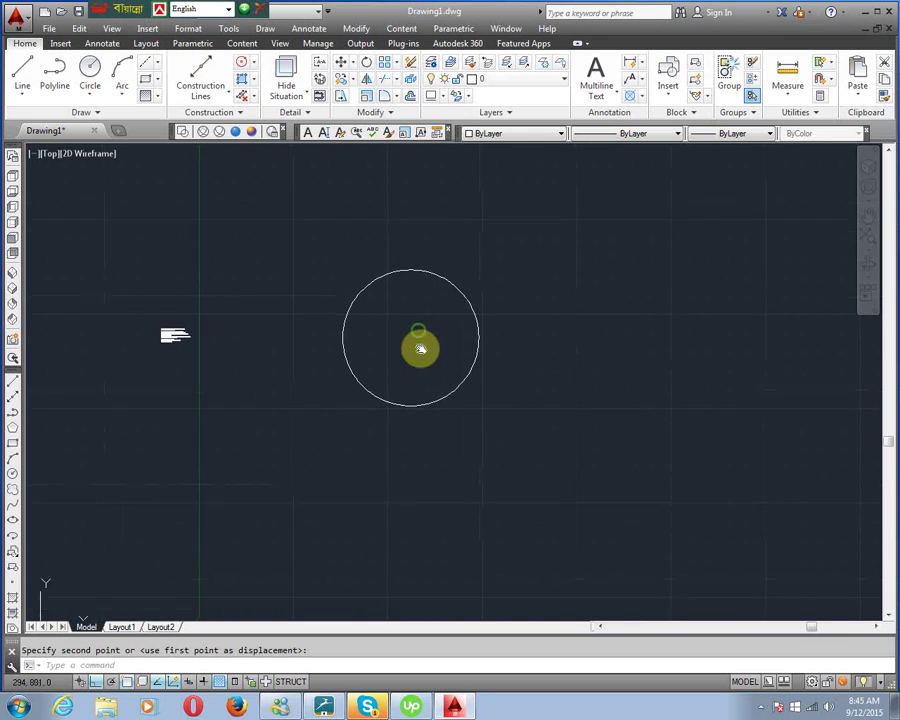
Step: Draw the outside circle with a radius of 100, concentric with the pitch circle
scroll(420, 361, "up", 3)
scroll(419, 358, "down", 2)
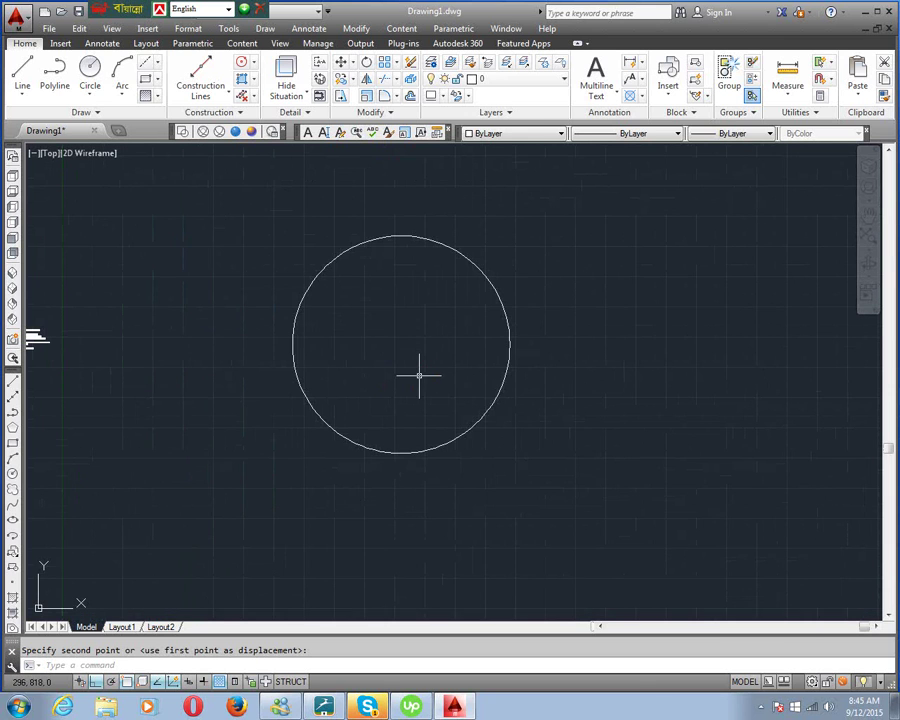
left_click(13, 478)
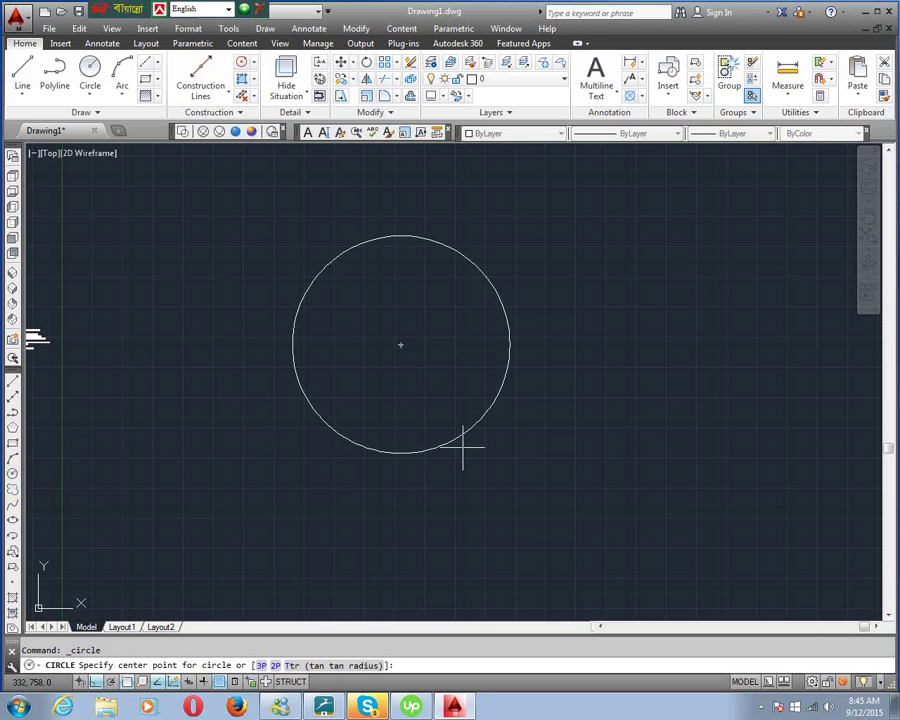
left_click(402, 346)
type("1")
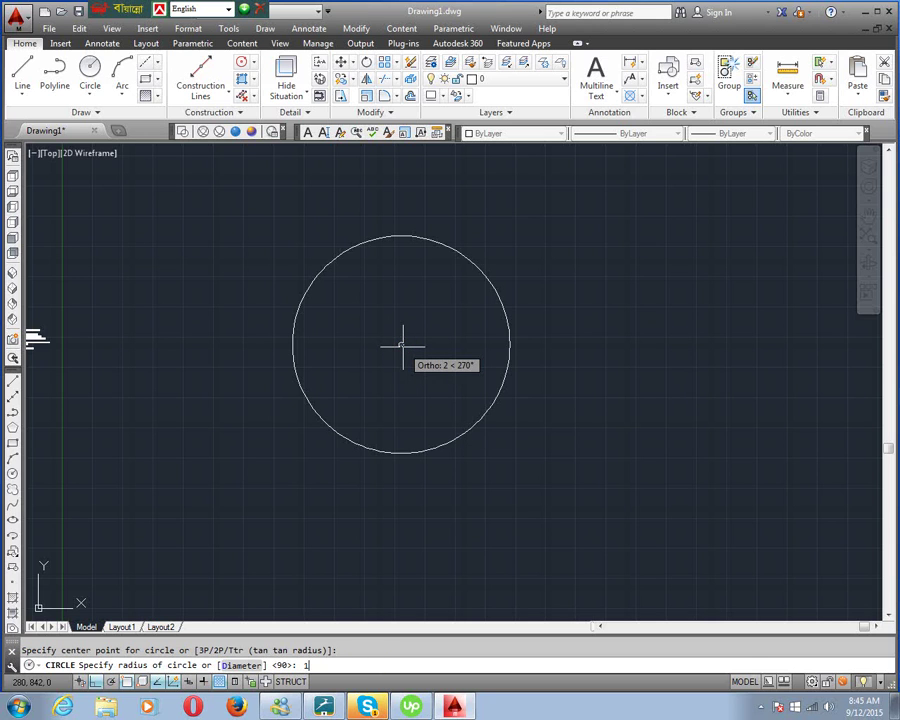
type("00")
key("Return")
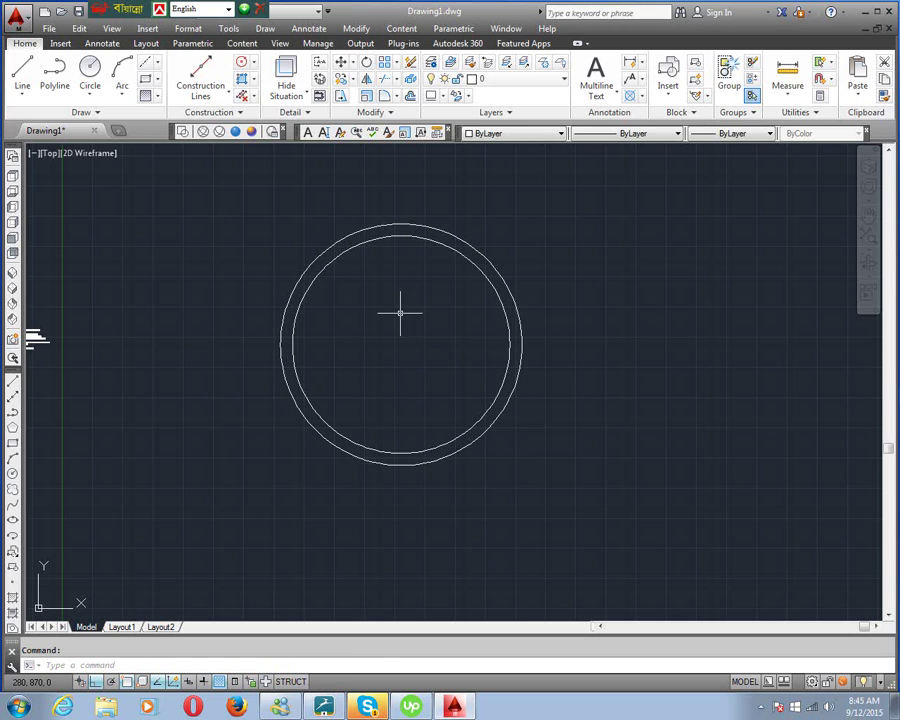
Step: Draw the root circle with a radius of 78.75 at the common centre of the two circles
key("Return")
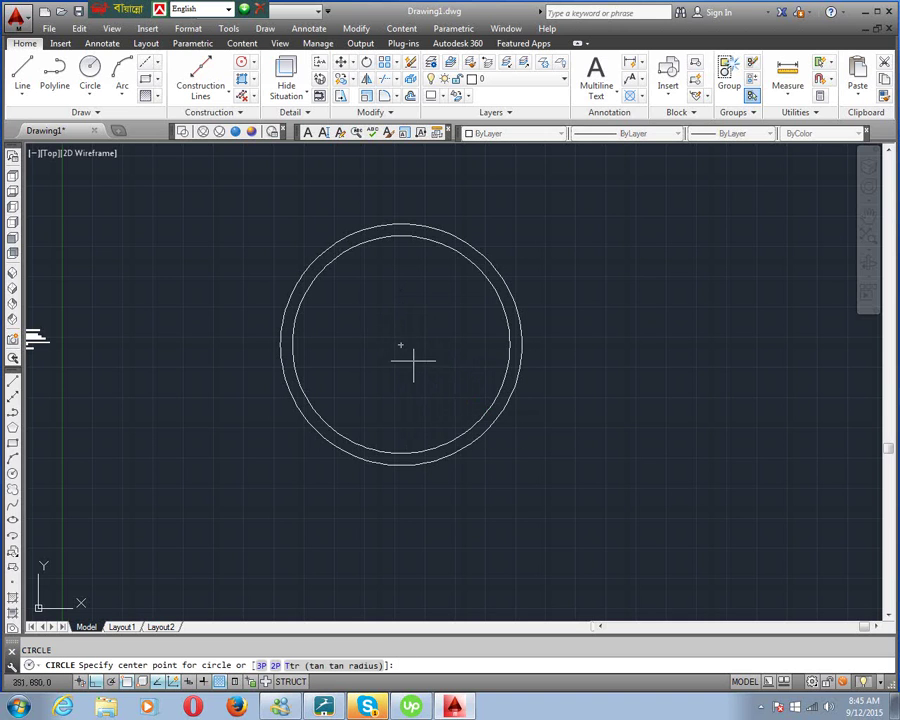
left_click(402, 346)
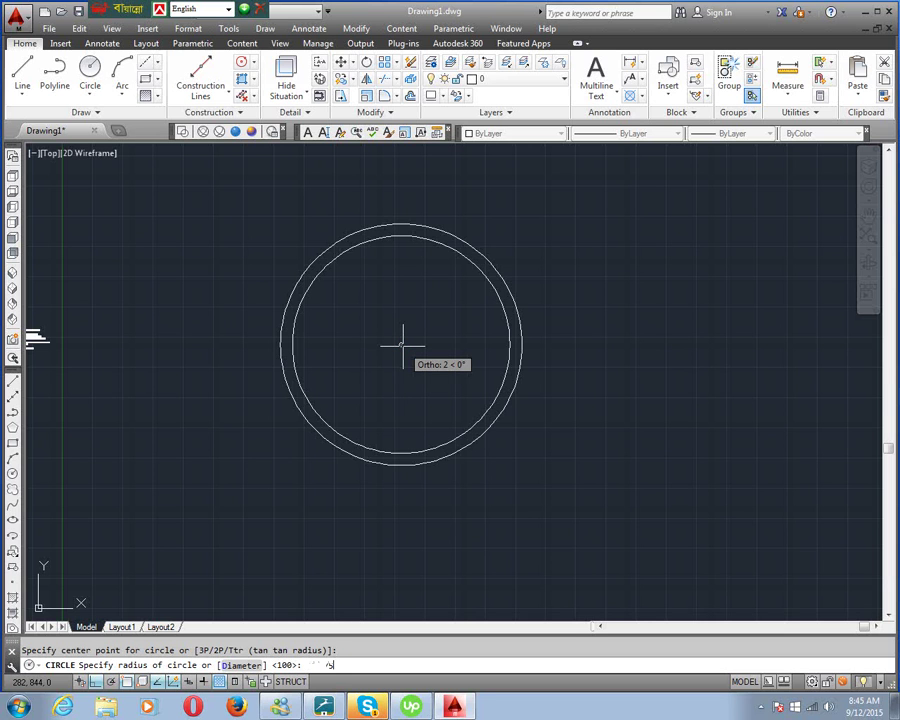
type("78.75")
key("Return")
Step: Add the clearance line "ck=0.125m=.125x10=1.25mm" below the BCD line of the gear text
middle_click_drag(35, 338, 305, 375)
scroll(305, 380, "up", 3)
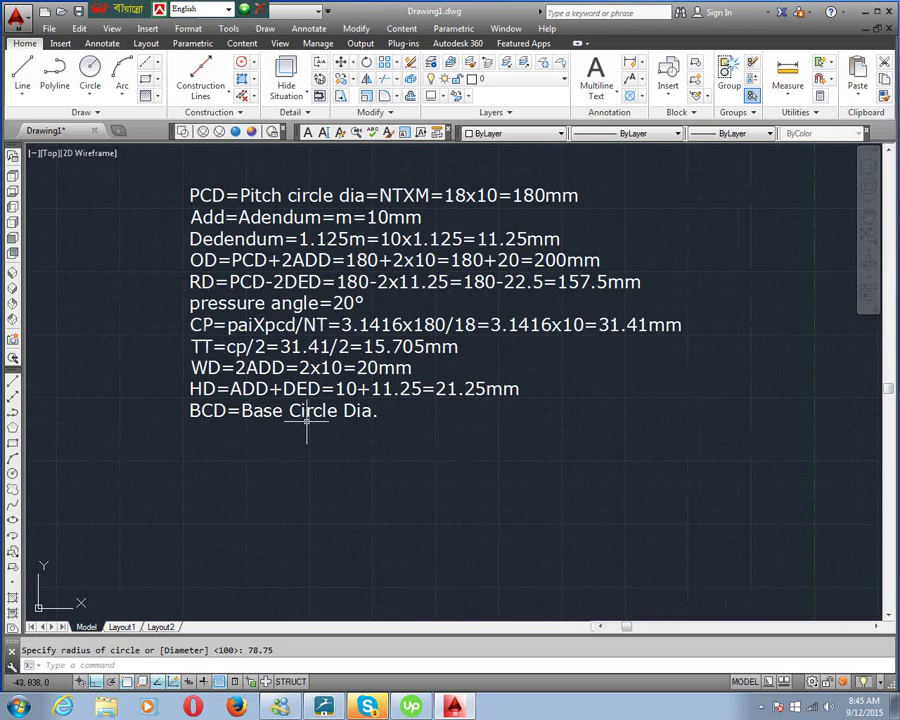
scroll(265, 412, "up", 2)
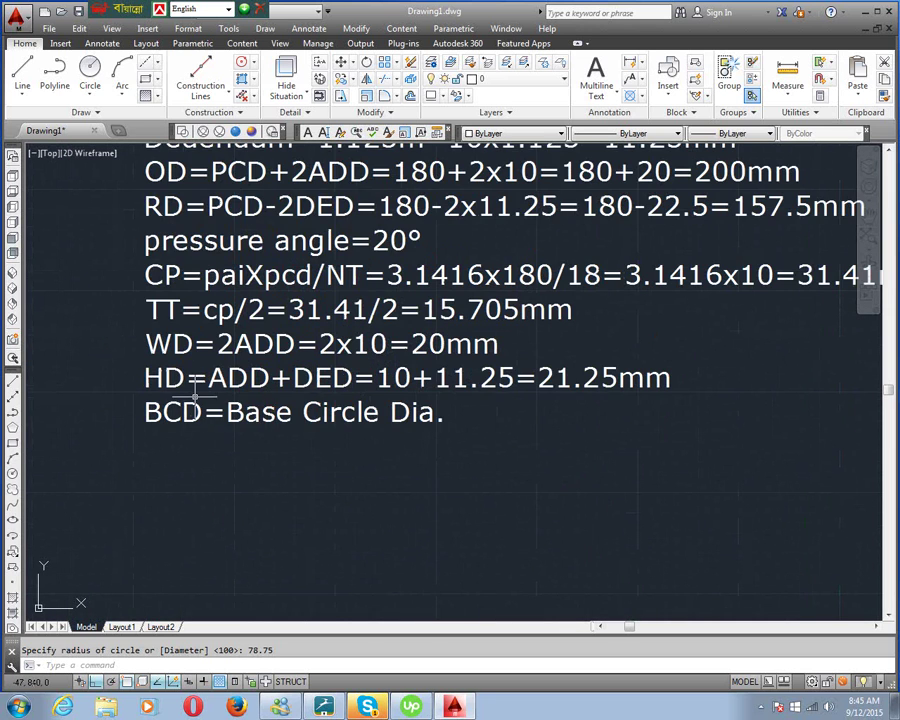
right_click(248, 420)
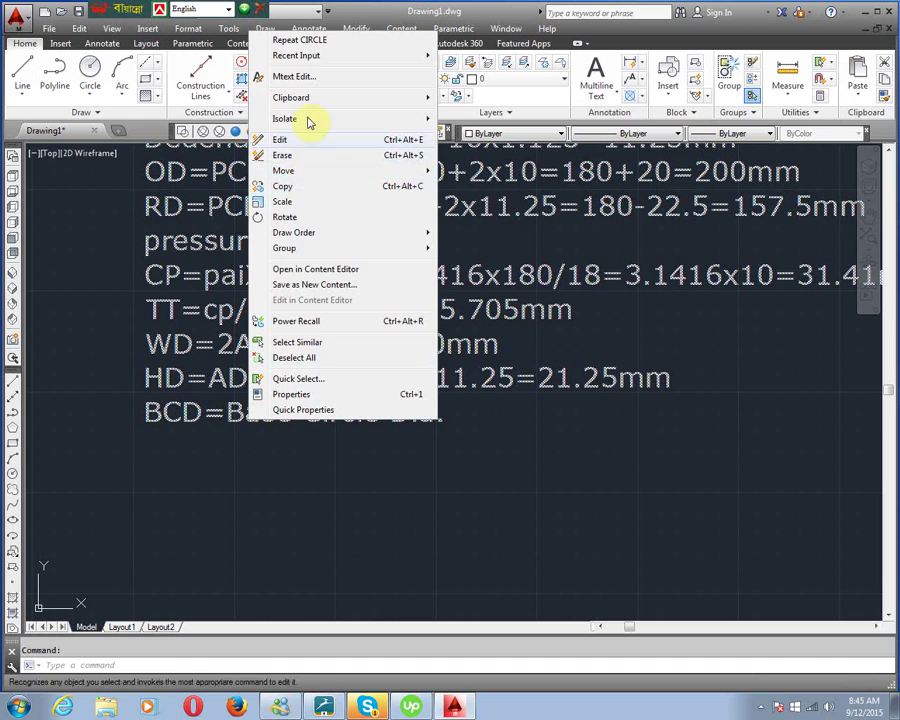
left_click(295, 76)
key("Return")
type("ck")
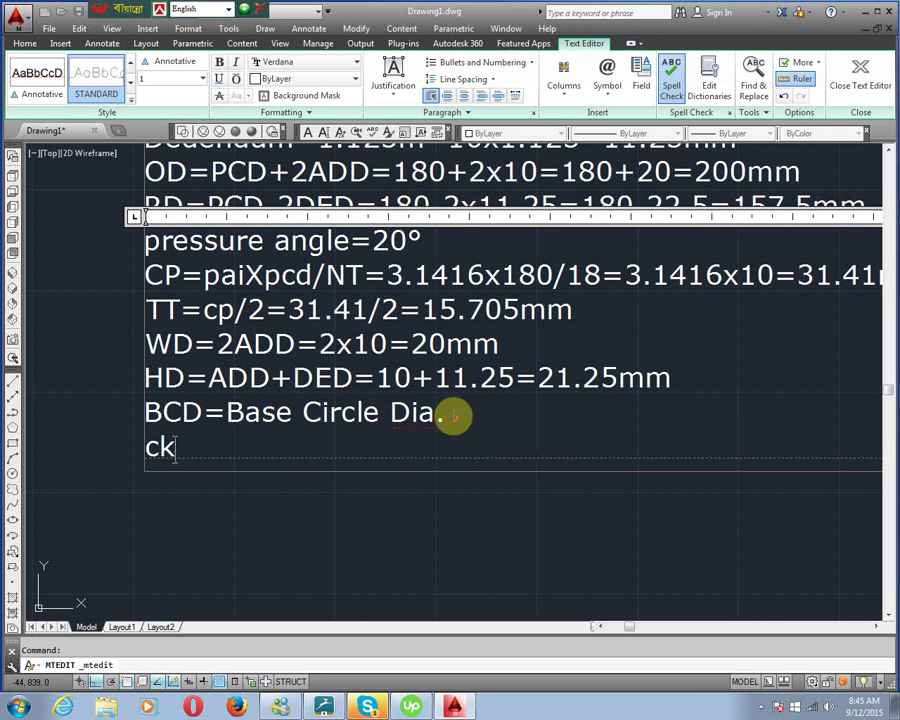
type("=0.125")
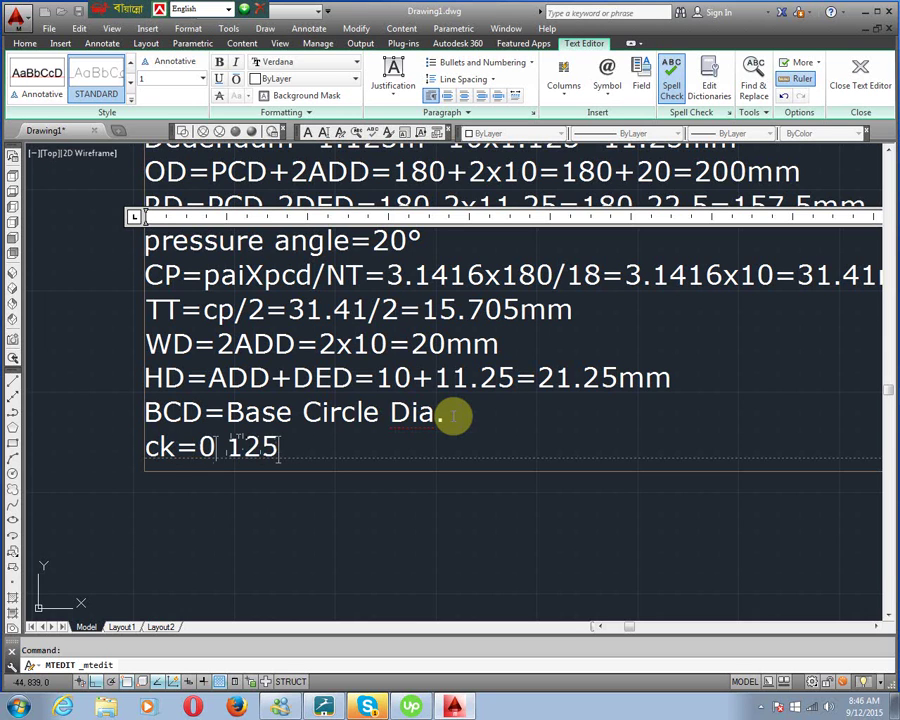
type("m")
type("=")
type(".125")
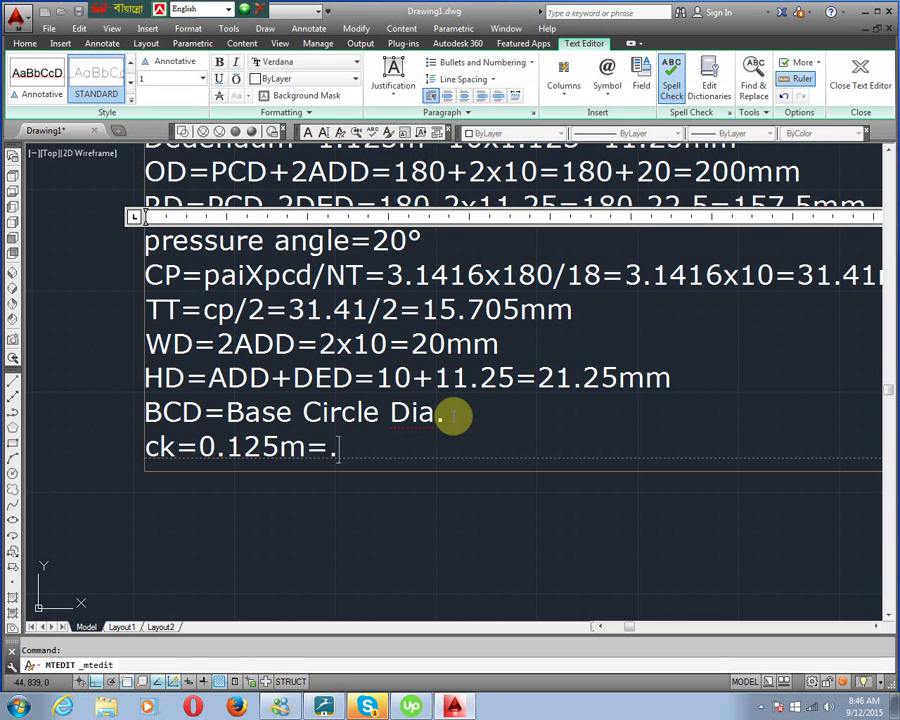
type("x")
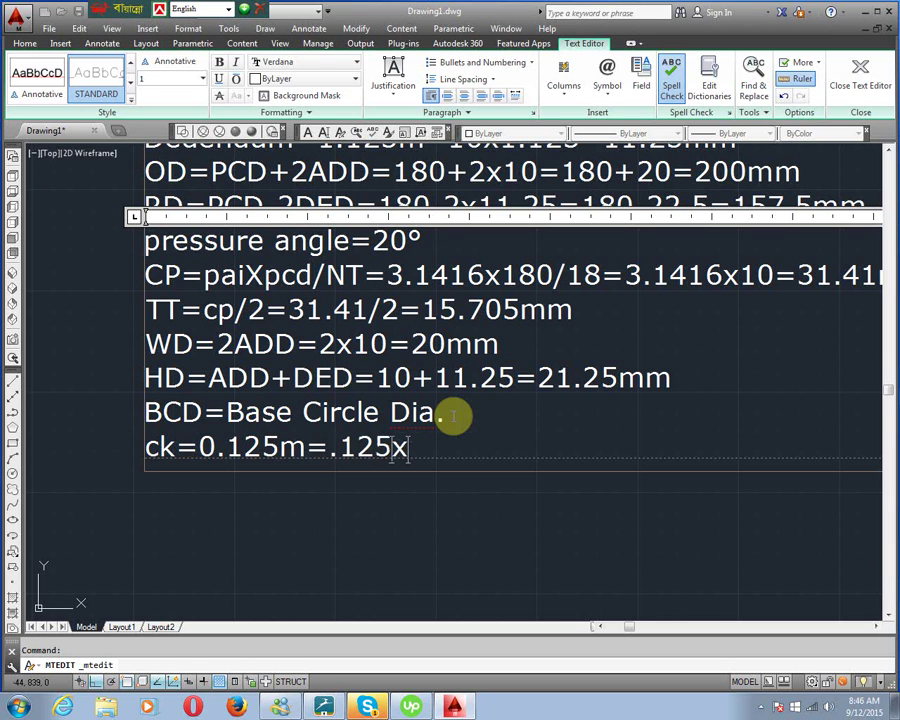
type("10=")
type("1.25")
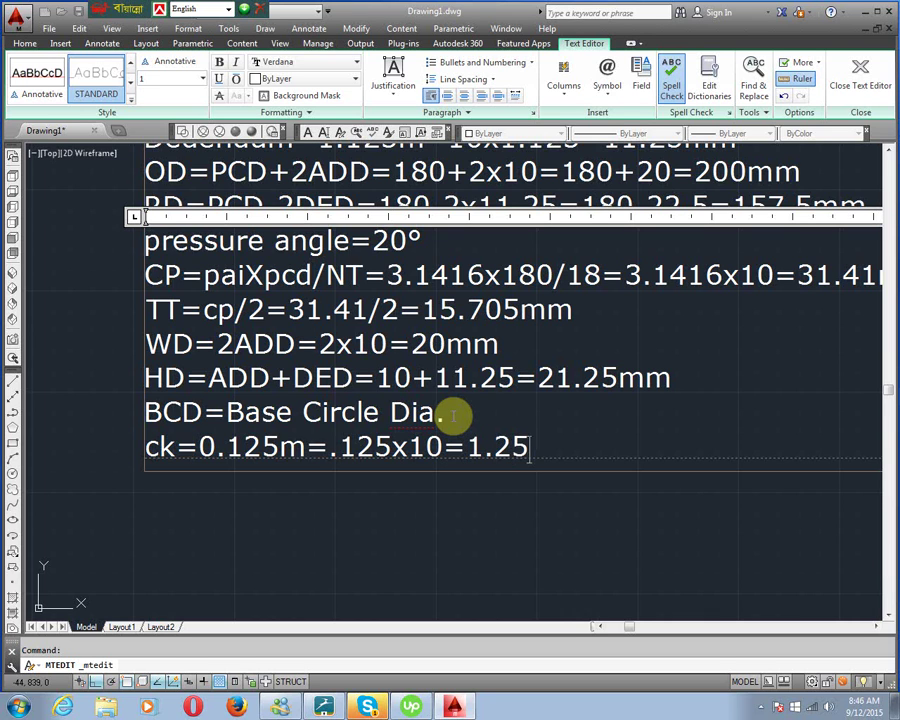
type("mm")
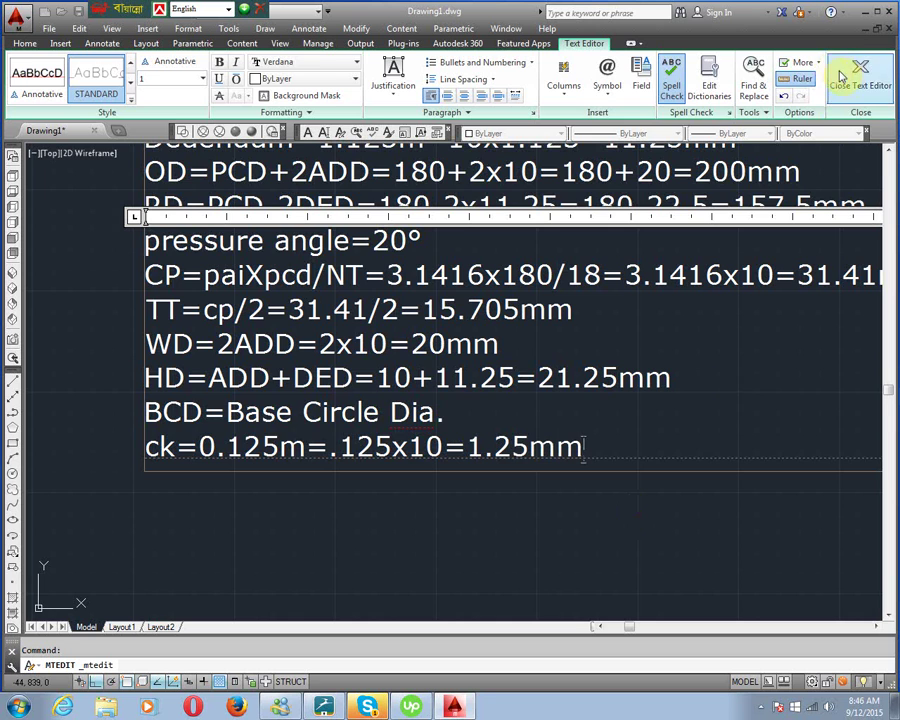
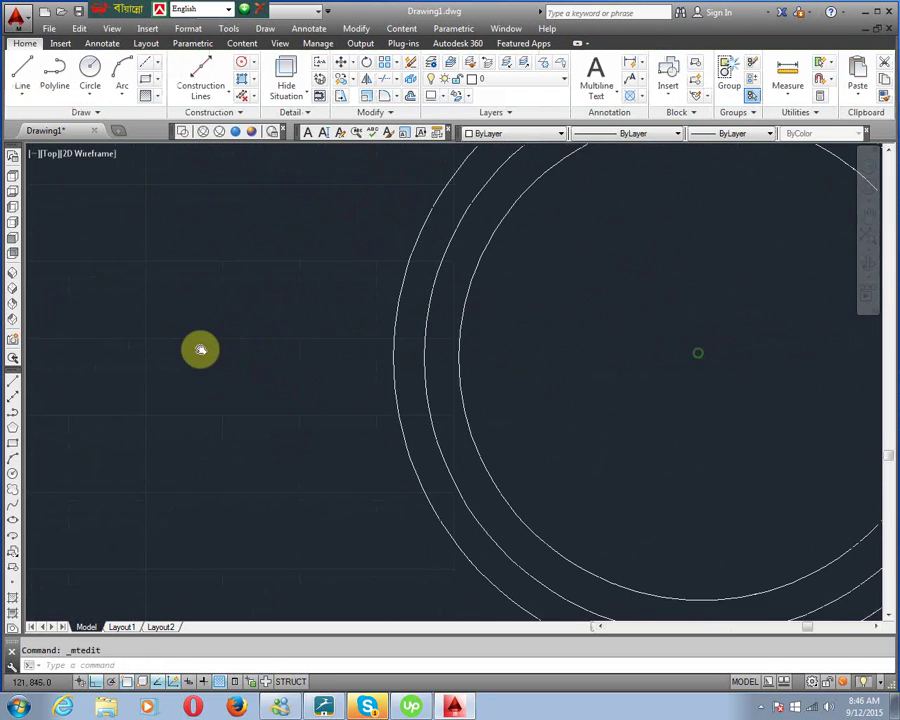
Step: Offset the root circle outward by 1.25 to add the clearance circle
scroll(480, 292, "up", 5)
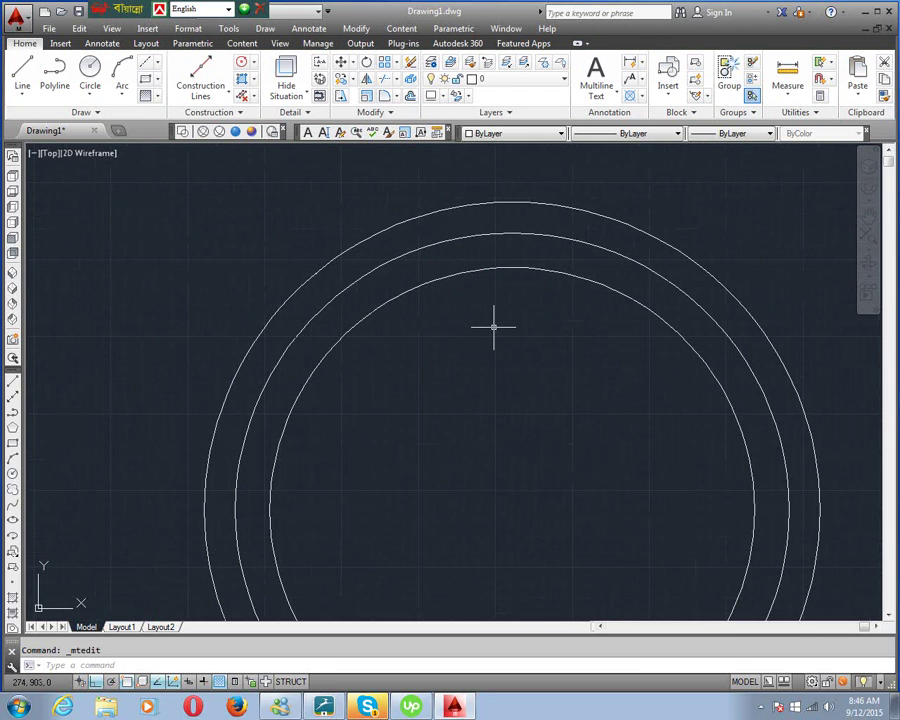
type("o")
key("Return")
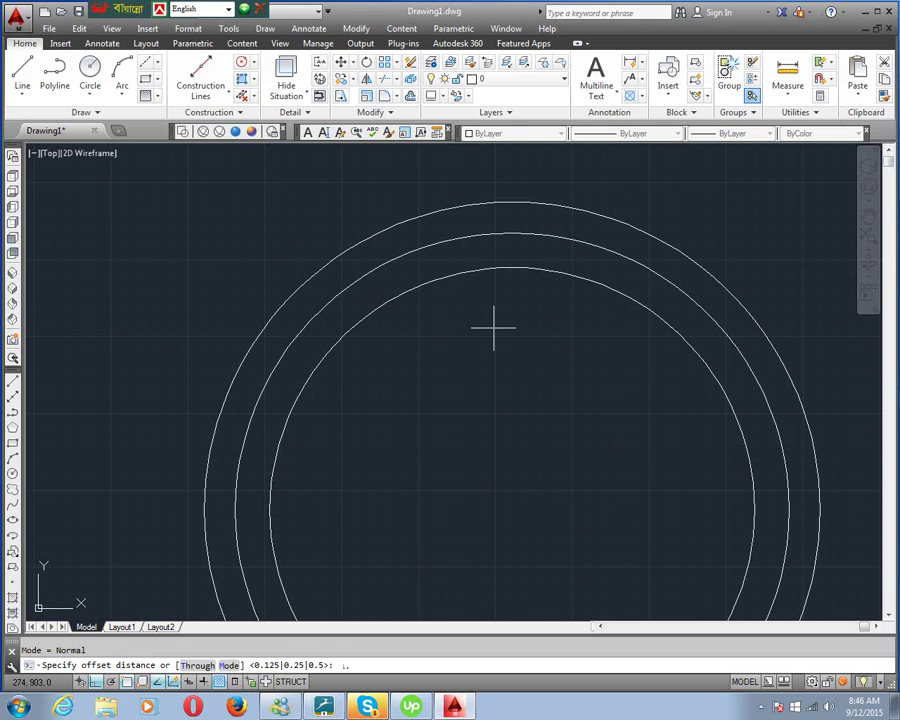
type("1.25")
key("Return")
scroll(540, 280, "up", 5)
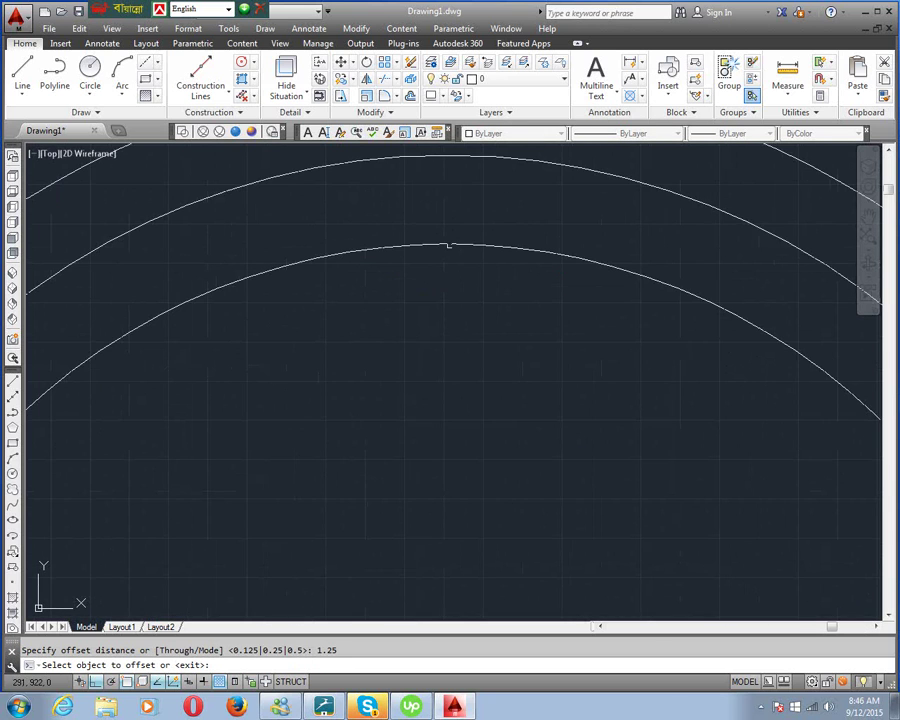
left_click(447, 243)
left_click(450, 216)
scroll(460, 214, "down", 5)
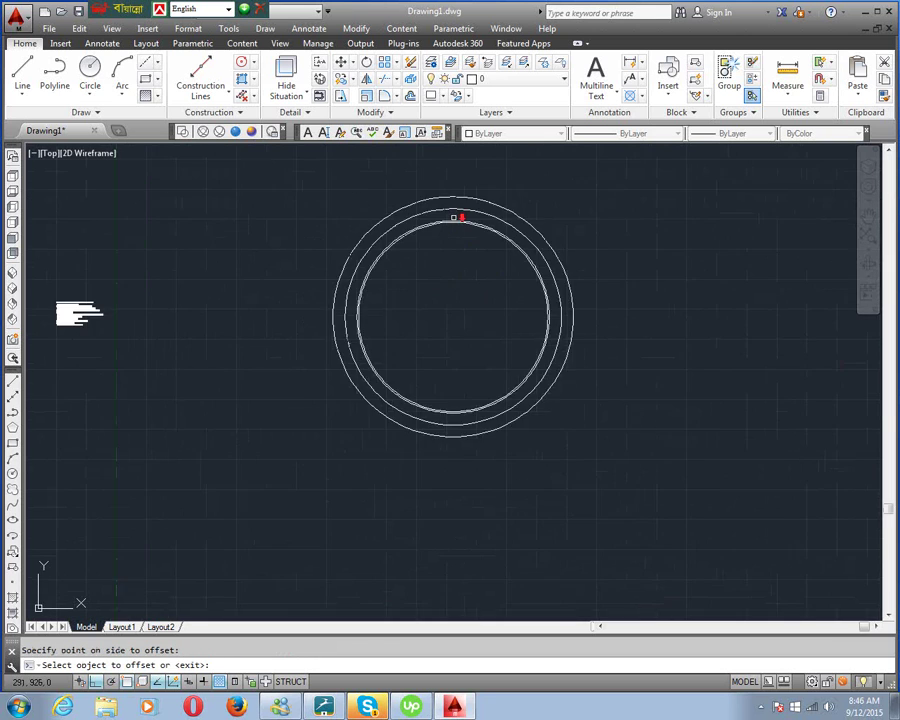
scroll(460, 256, "up", 3)
right_click(472, 325)
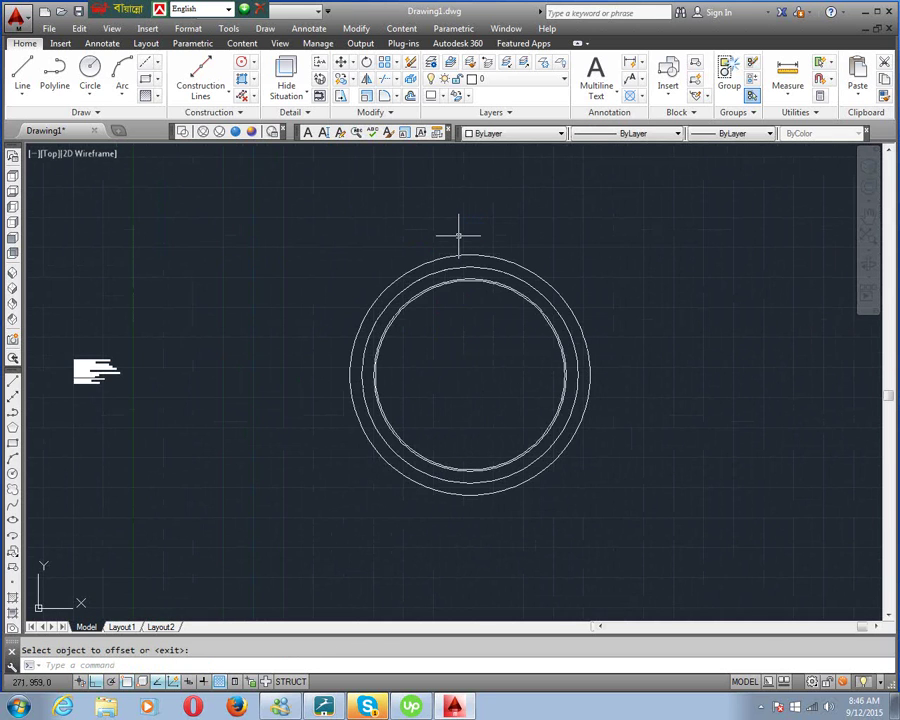
Step: Draw a horizontal line from the pitch circle's top quadrant leftward to beyond the outside circle
left_click(12, 381)
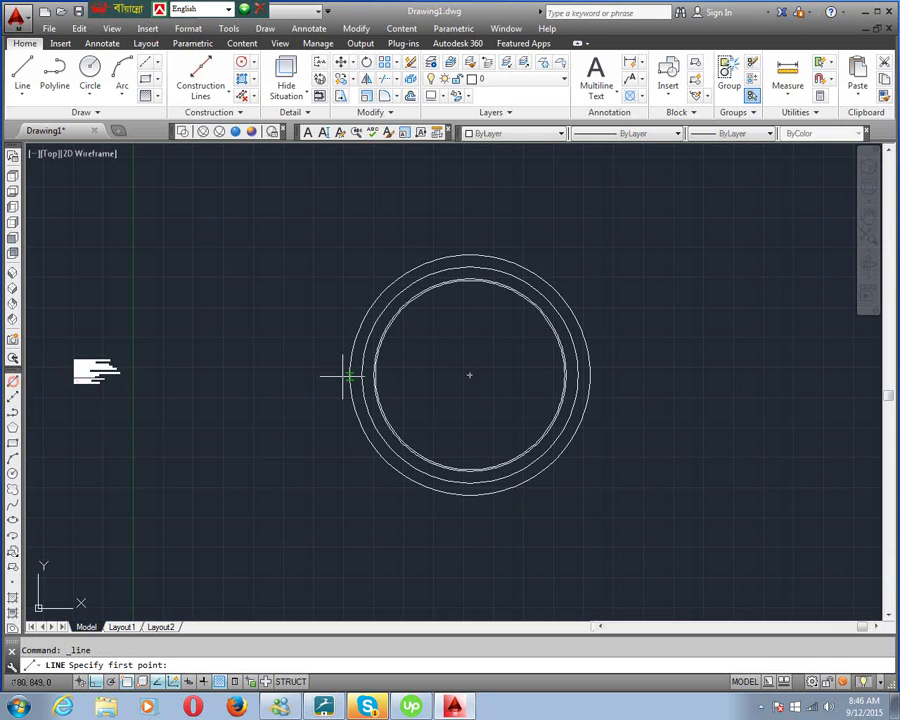
scroll(478, 292, "up", 4)
left_click(463, 226)
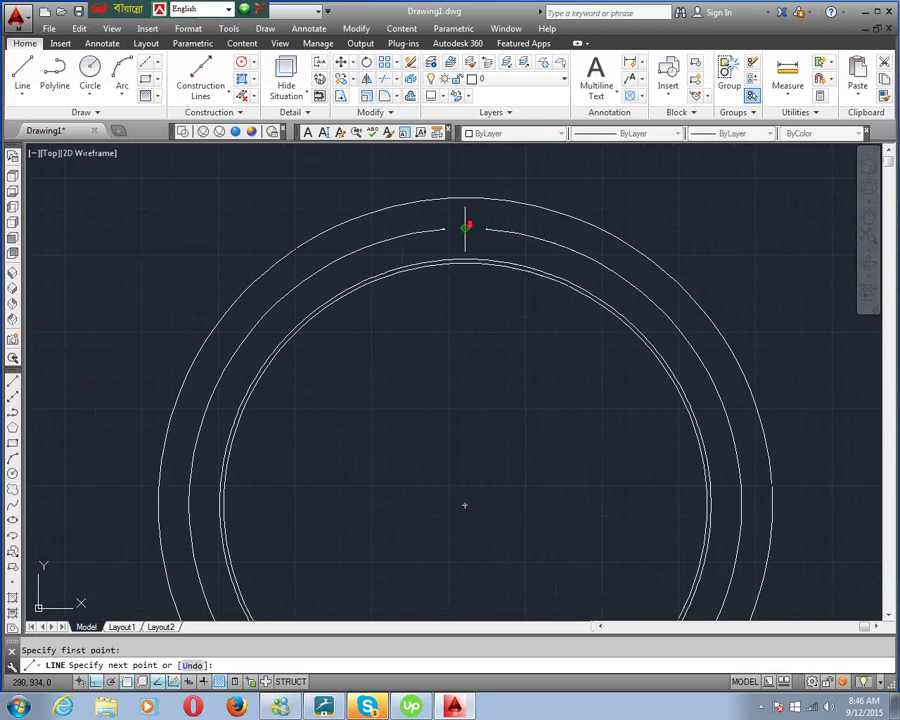
scroll(463, 226, "down", 4)
left_click(326, 229)
right_click(327, 234)
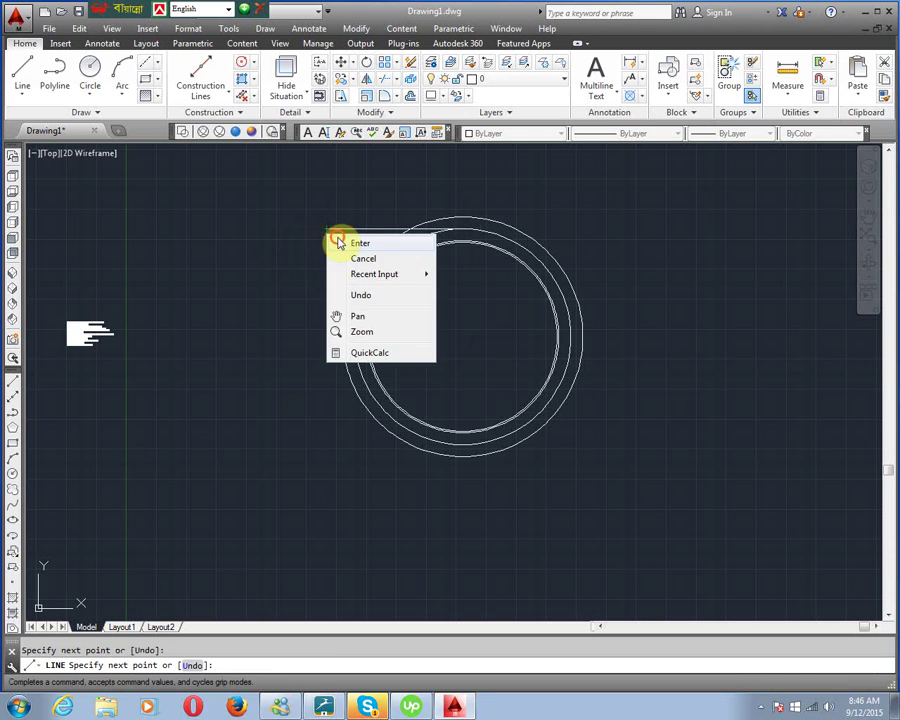
left_click(358, 241)
Step: Rotate the horizontal line by 20 degrees about its endpoint at the top of the pitch circle
middle_click_drag(516, 298, 529, 366)
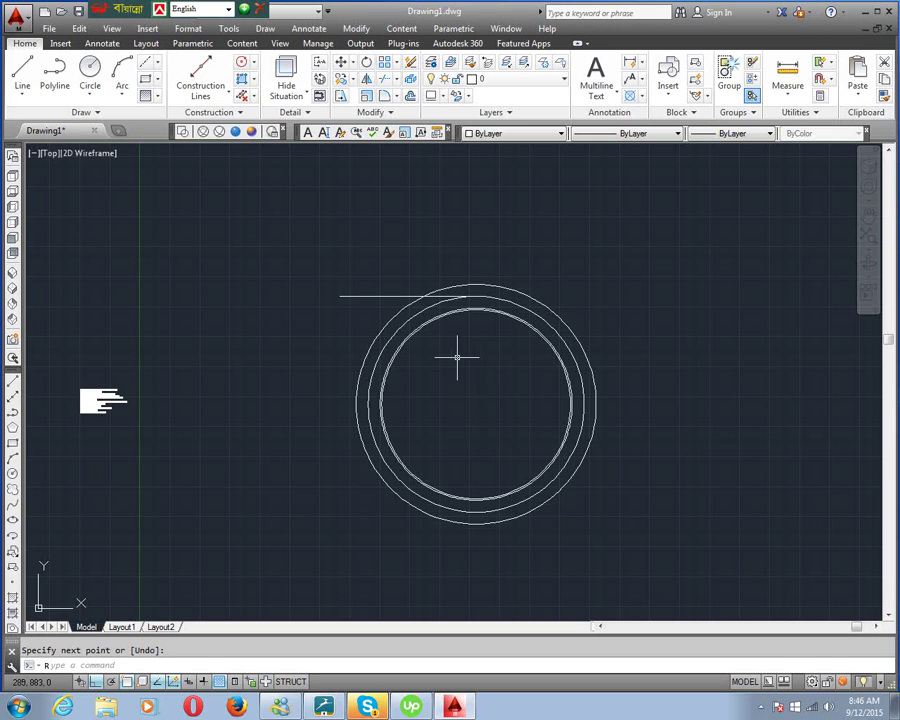
type("ro")
key("Return")
left_click(390, 295)
key("Return")
left_click(476, 296)
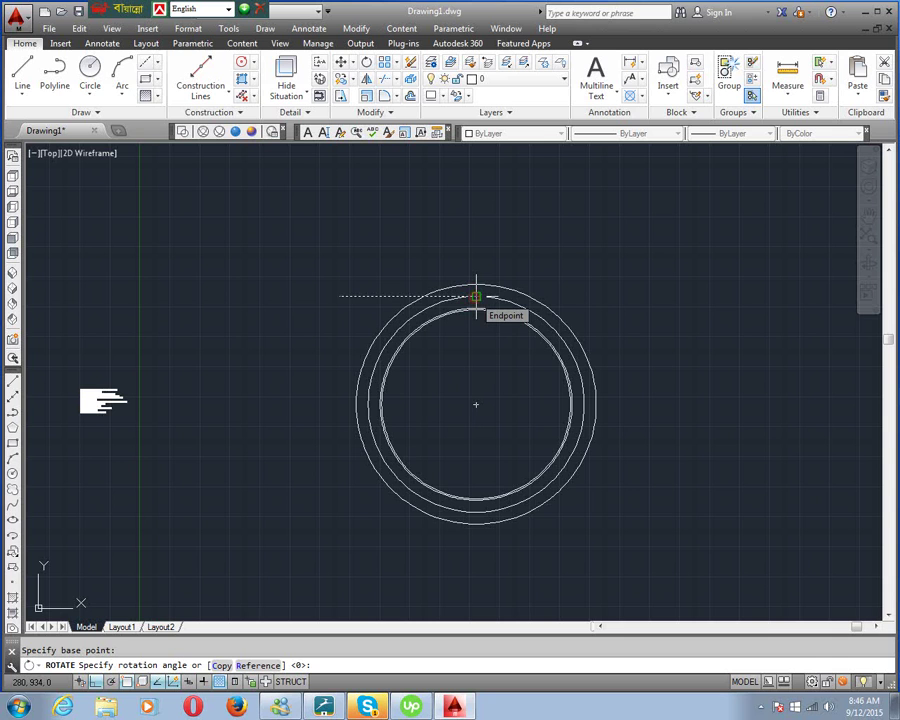
type("20")
key("Return")
Step: Draw the base circle from the common centre of the circles, tangent to the inclined pressure-angle line
scroll(475, 300, "up", 2)
middle_click_drag(441, 493, 444, 410)
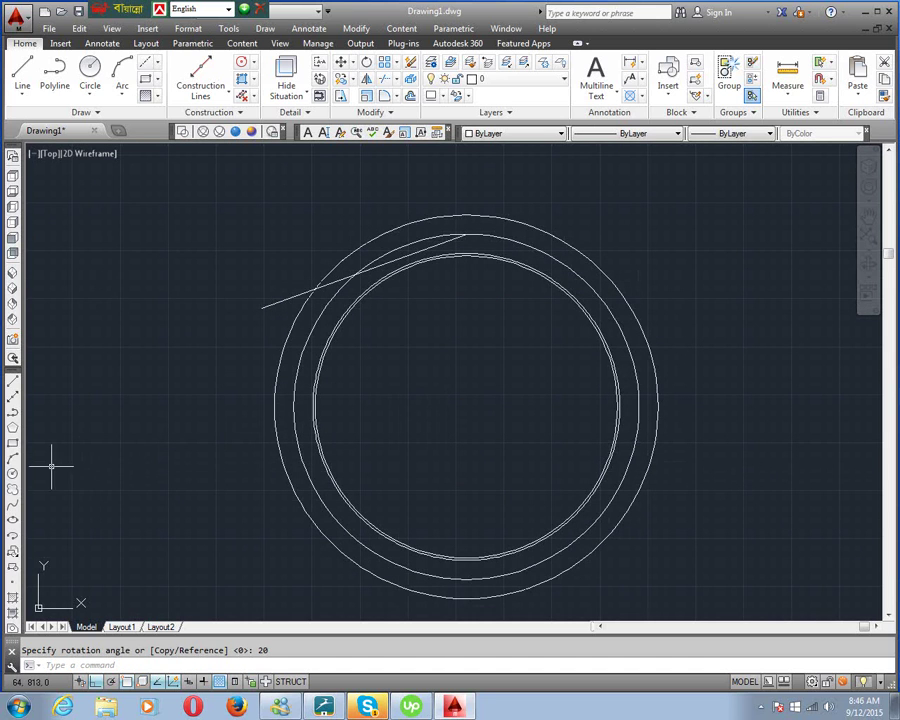
left_click(12, 473)
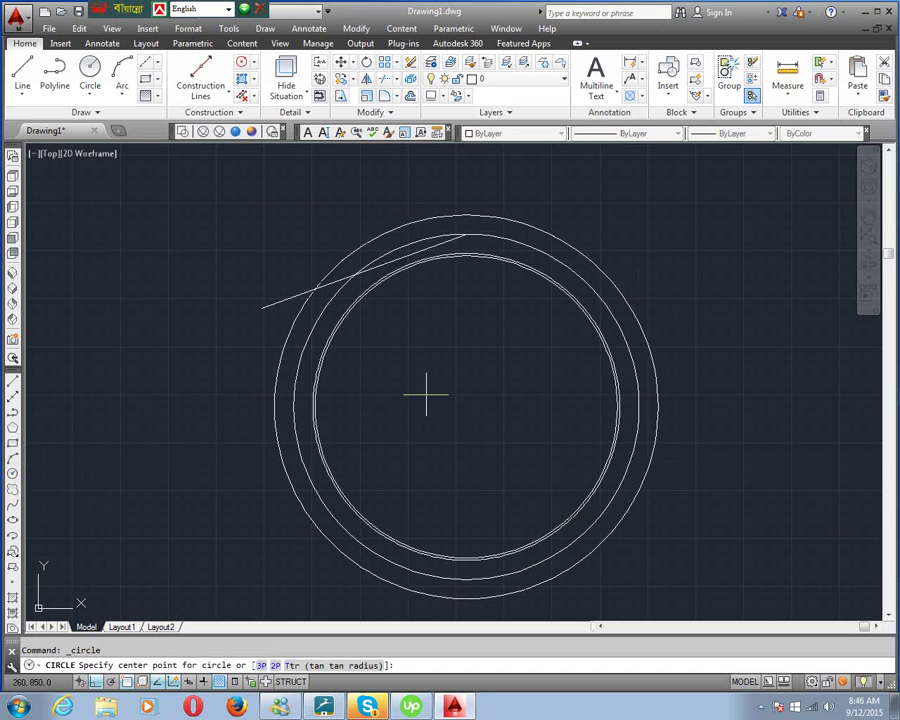
left_click(464, 409)
scroll(410, 257, "up", 5)
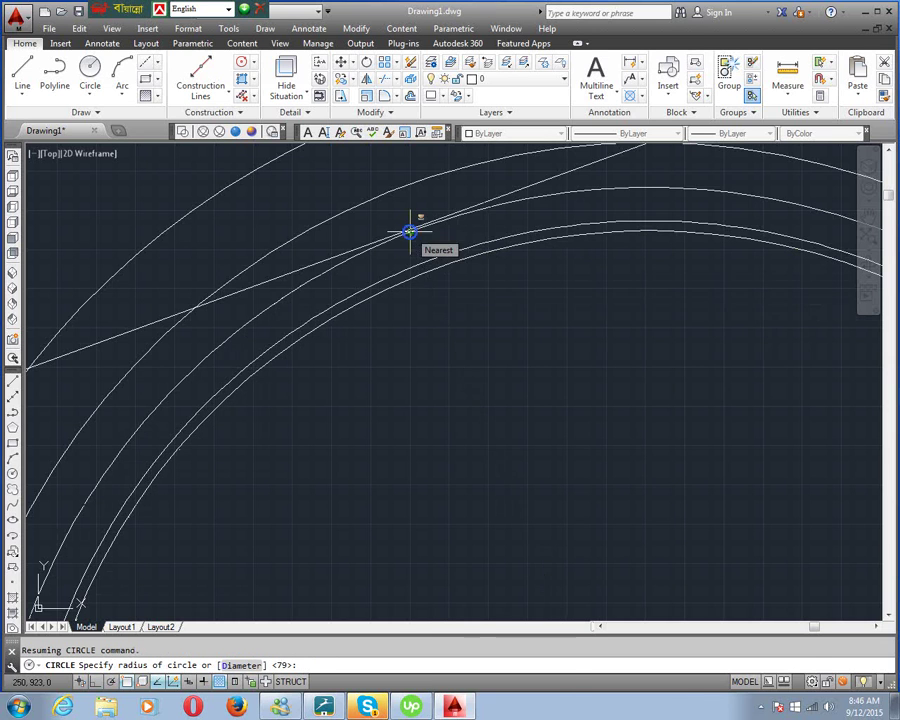
right_click(410, 233, "shift")
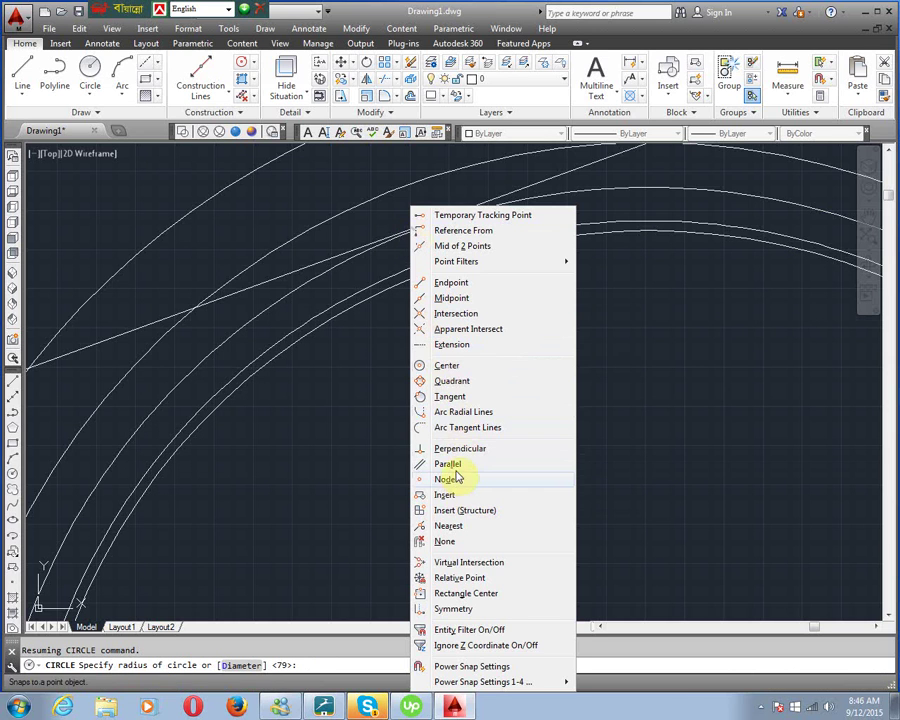
left_click(450, 397)
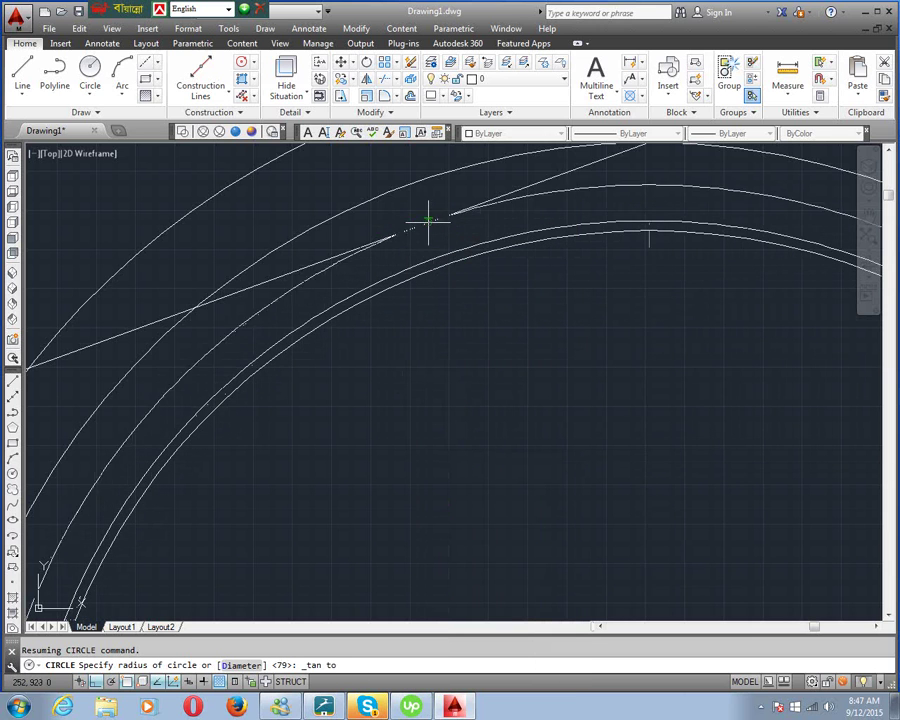
scroll(480, 315, "down", 3)
scroll(380, 358, "down", 2)
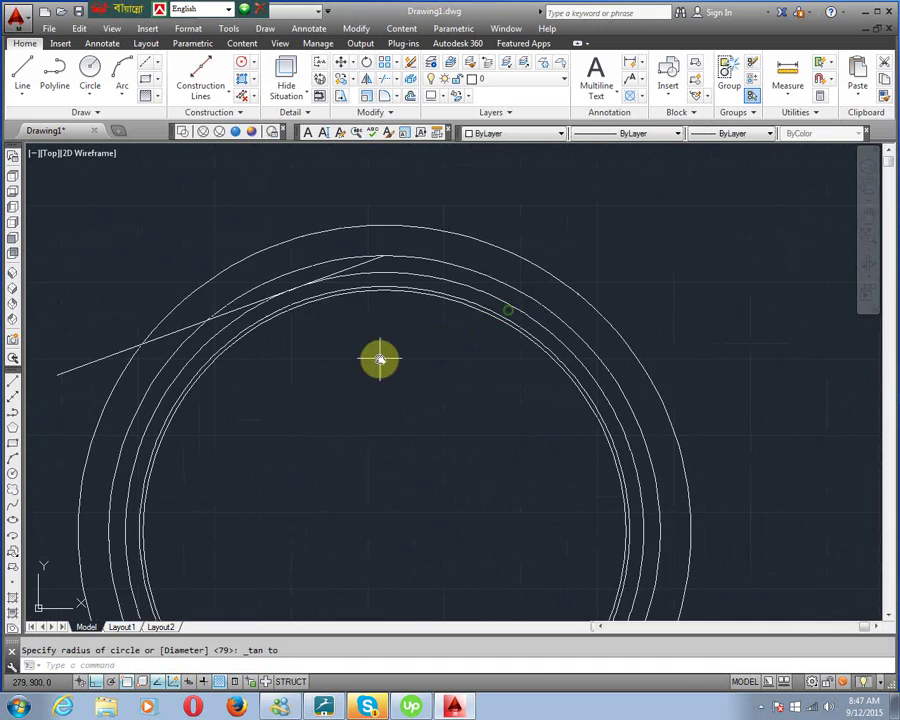
middle_click_drag(385, 380, 405, 311)
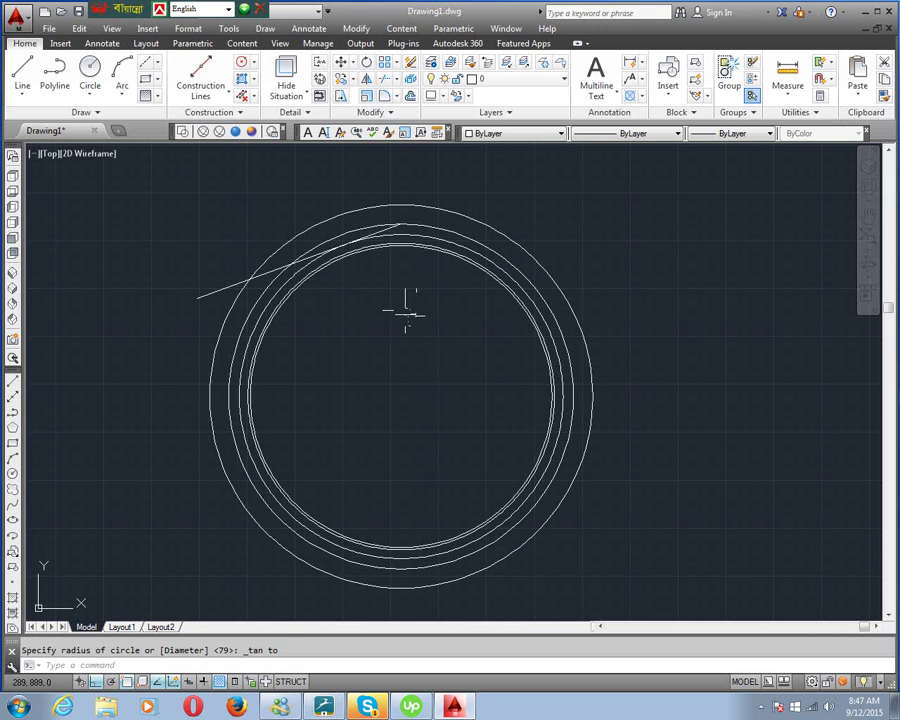
Step: Draw a red arc counter-clockwise from the pitch circle's top point, centred on the common centre, with a chord length of 15.39
left_click(562, 134)
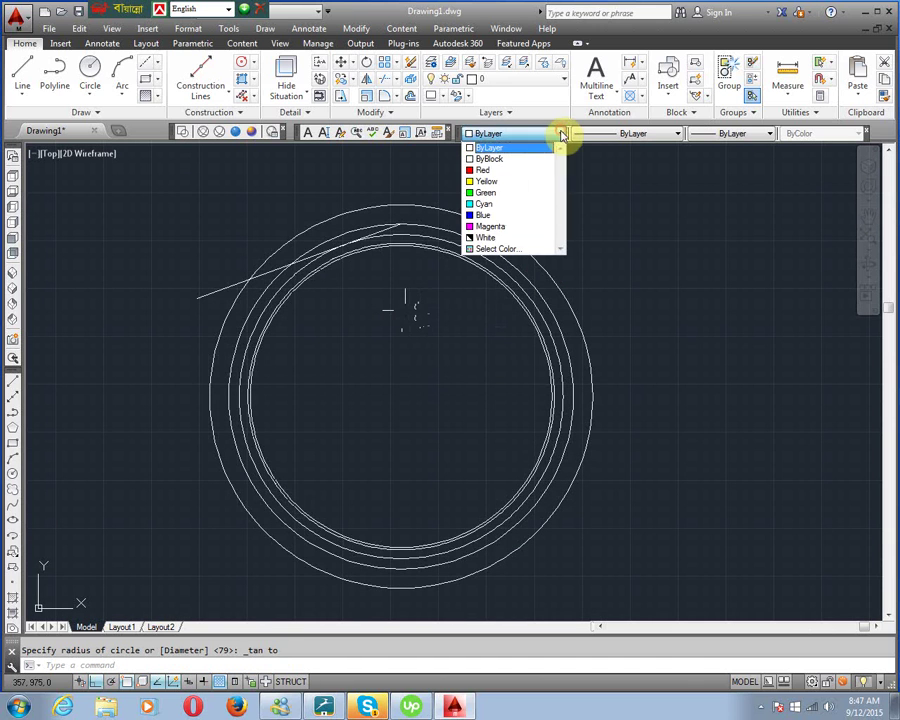
left_click(505, 170)
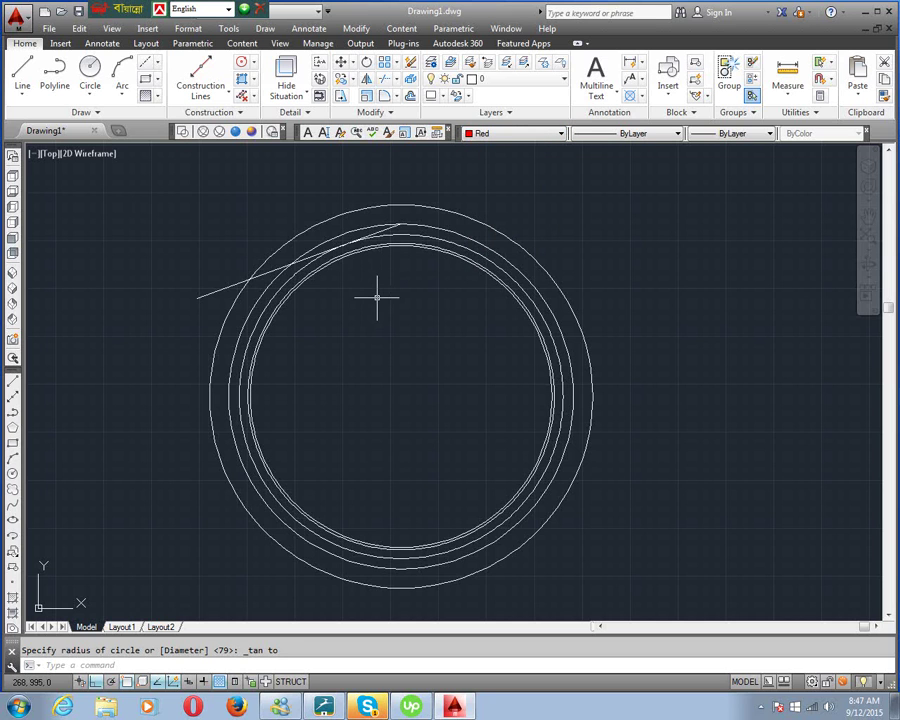
left_click(263, 29)
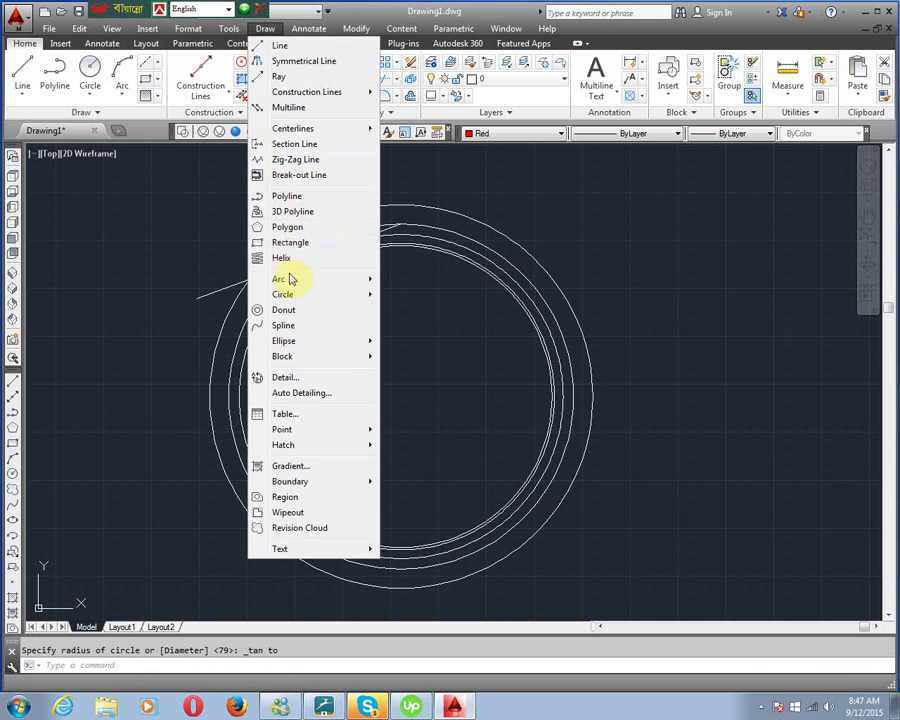
mouse_move(309, 280)
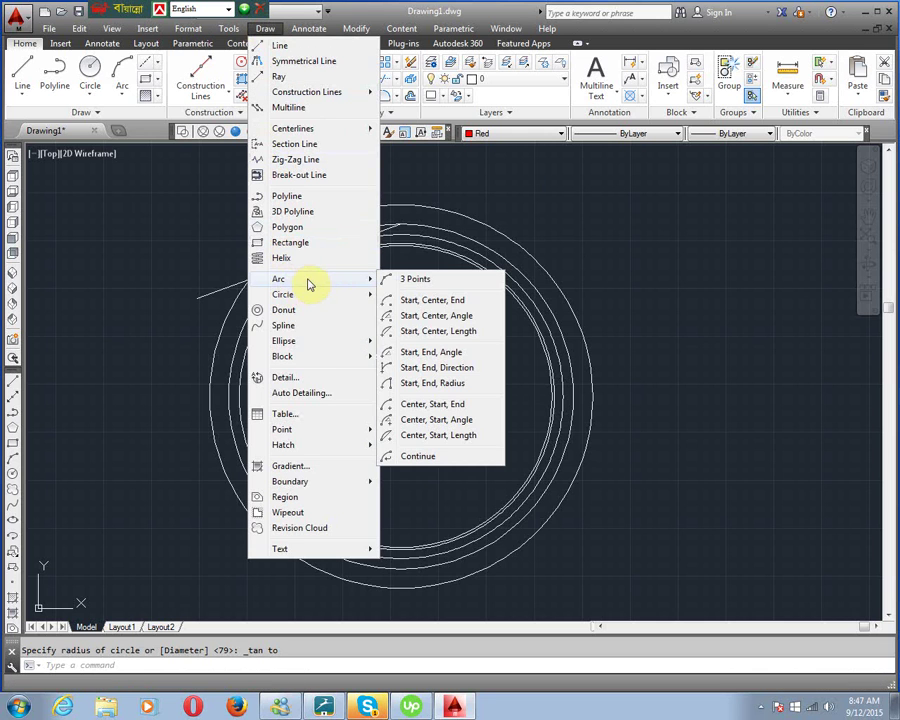
left_click(436, 331)
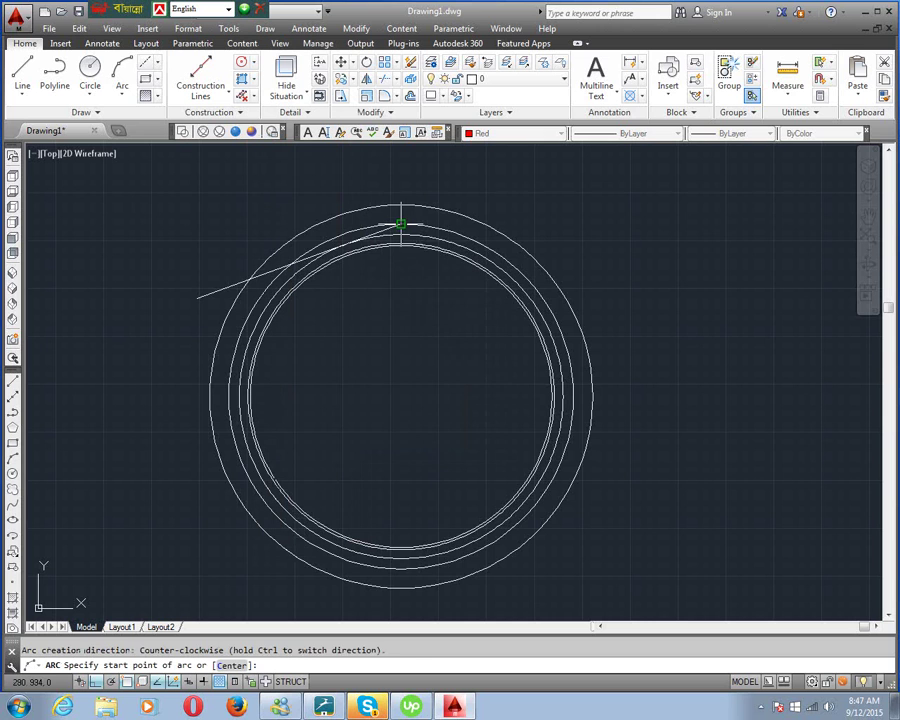
left_click(401, 222)
left_click(402, 396)
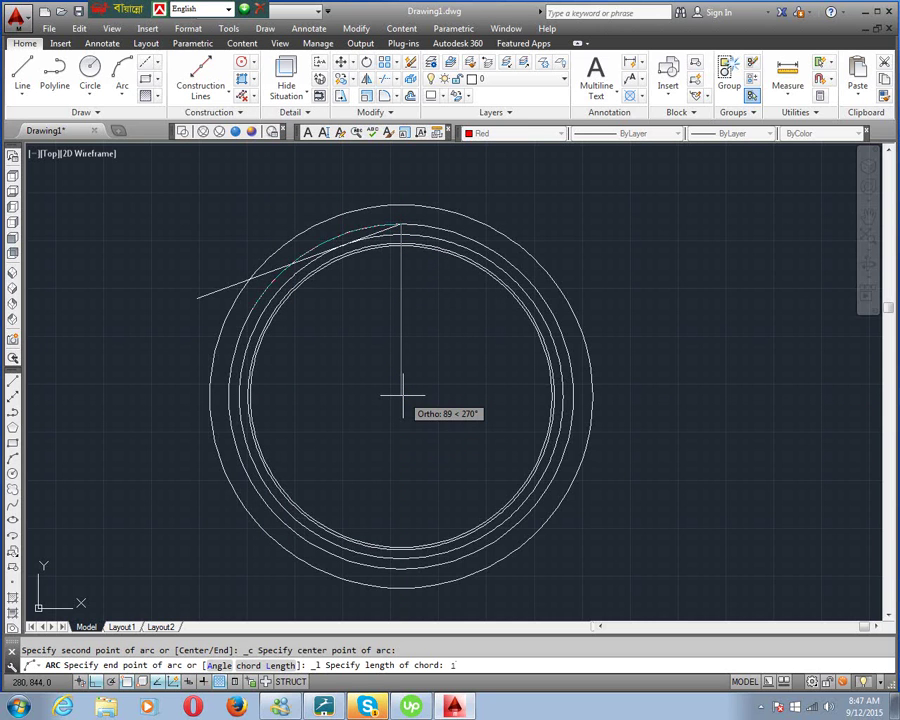
type("15.39")
key("Return")
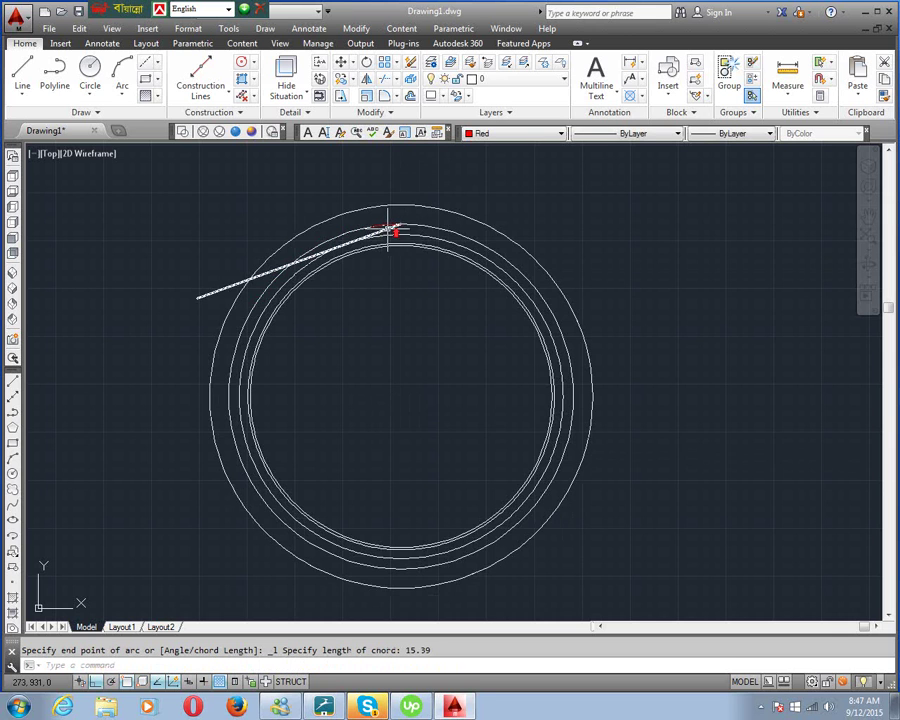
scroll(390, 230, "up", 5)
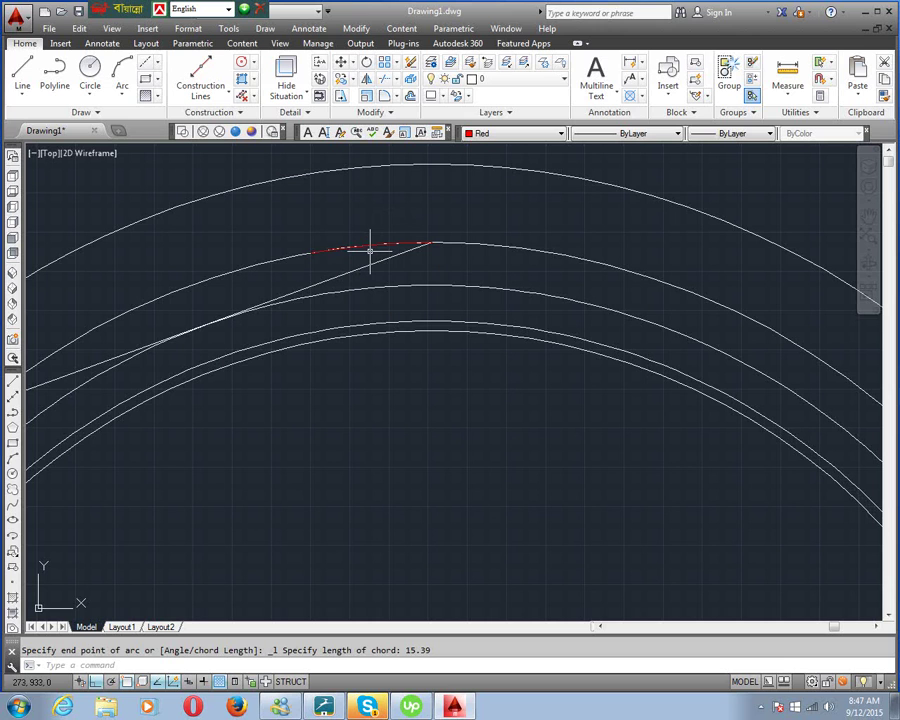
Step: Mirror the red arc about a vertical line through the pitch circle's top point, keeping the original arc
type("mi")
key("Return")
left_click(371, 244)
key("Return")
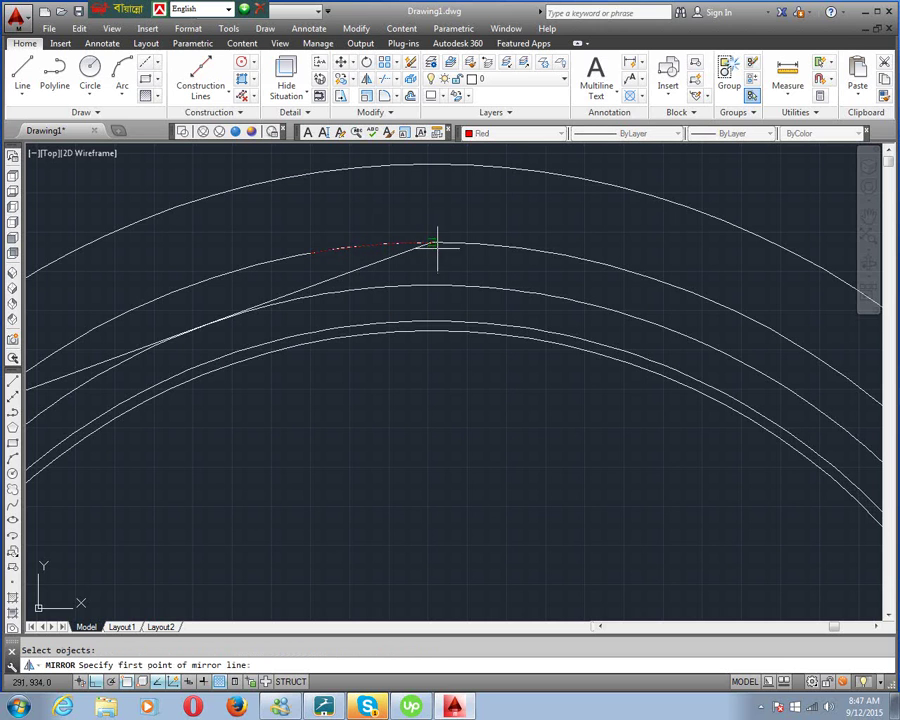
left_click(432, 241)
left_click(432, 333)
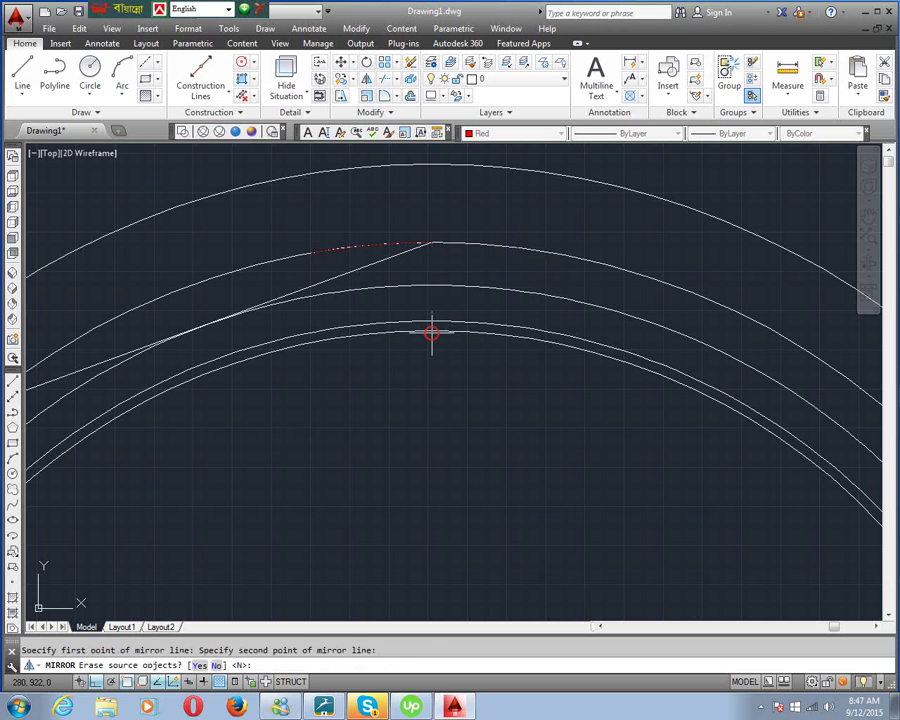
key("Return")
Step: Copy both red arcs from the pitch circle's top point straight down to the base circle's top quadrant
type("co")
key("Return")
left_click(281, 206)
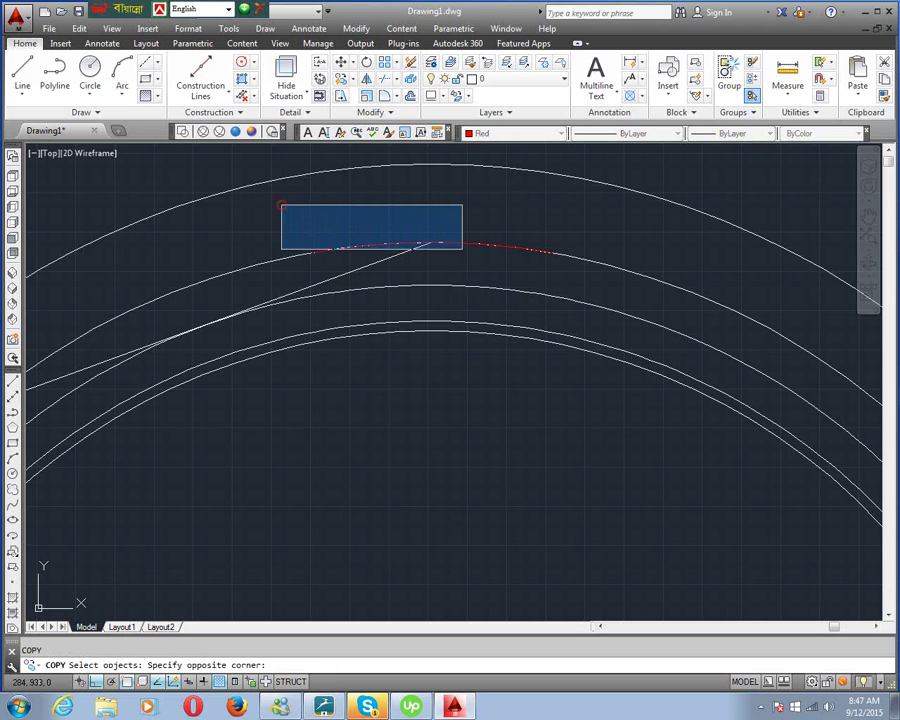
left_click(570, 270)
key("Return")
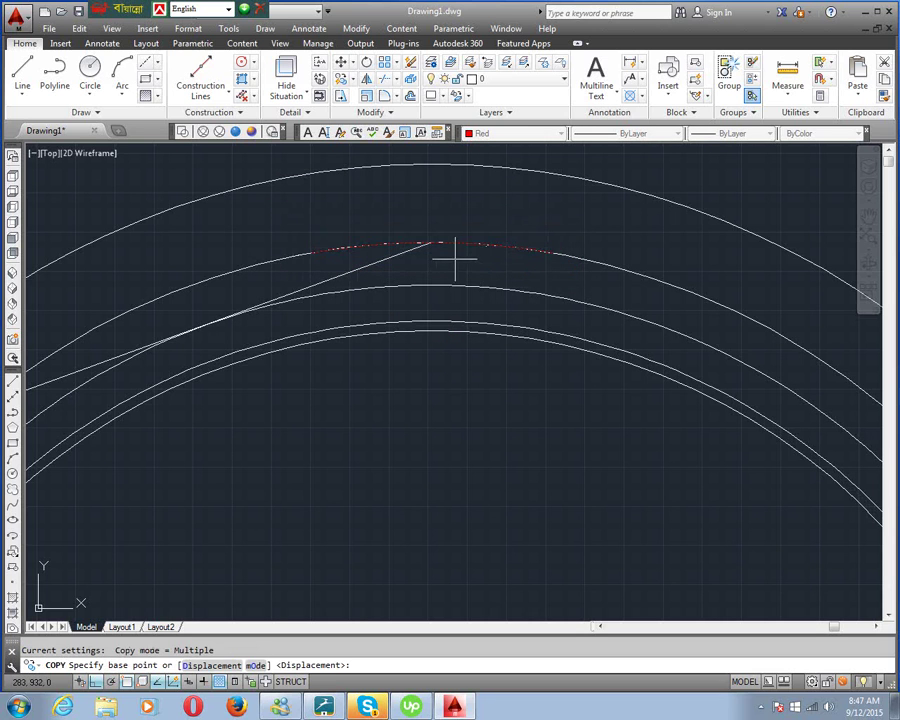
left_click(429, 242)
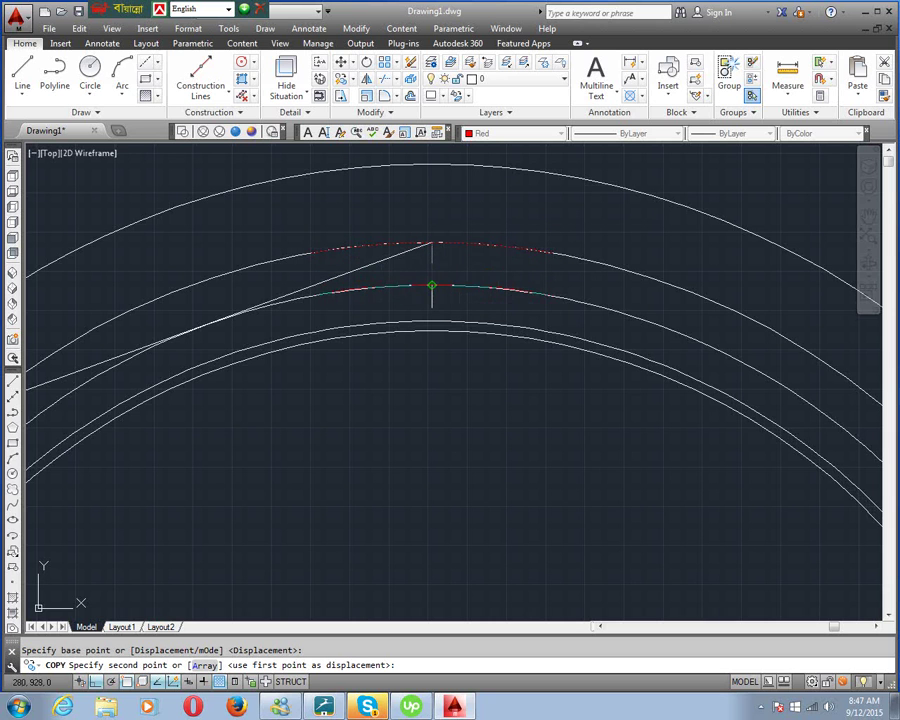
left_click(431, 287)
right_click(432, 288)
left_click(472, 293)
Step: Draw a circle centred where the pressure-angle line touches the base circle, passing through the pitch circle's top point
scroll(470, 297, "down", 5)
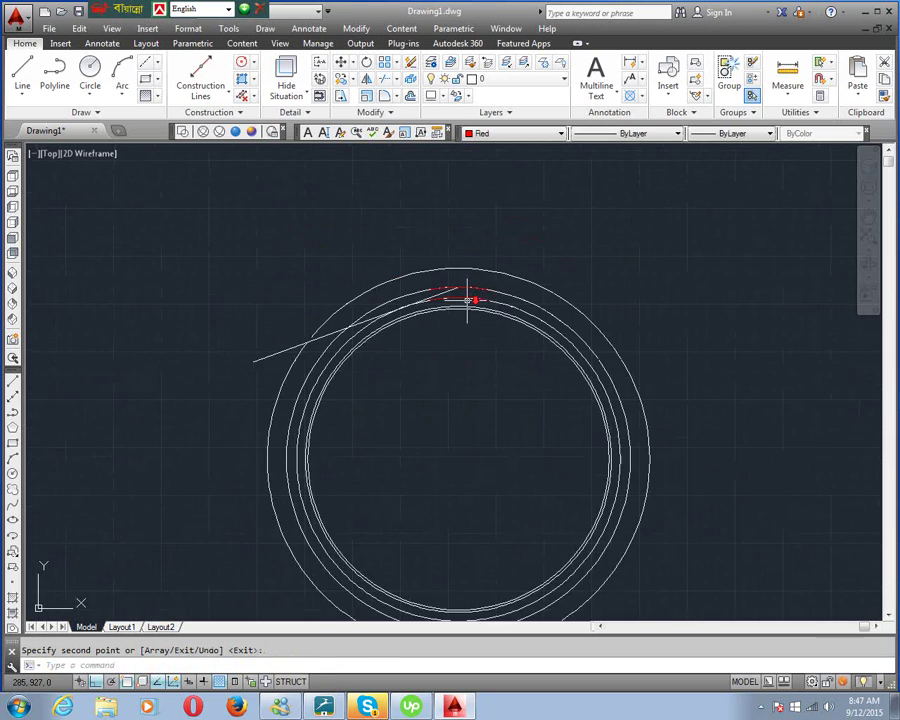
middle_click_drag(450, 333, 388, 297)
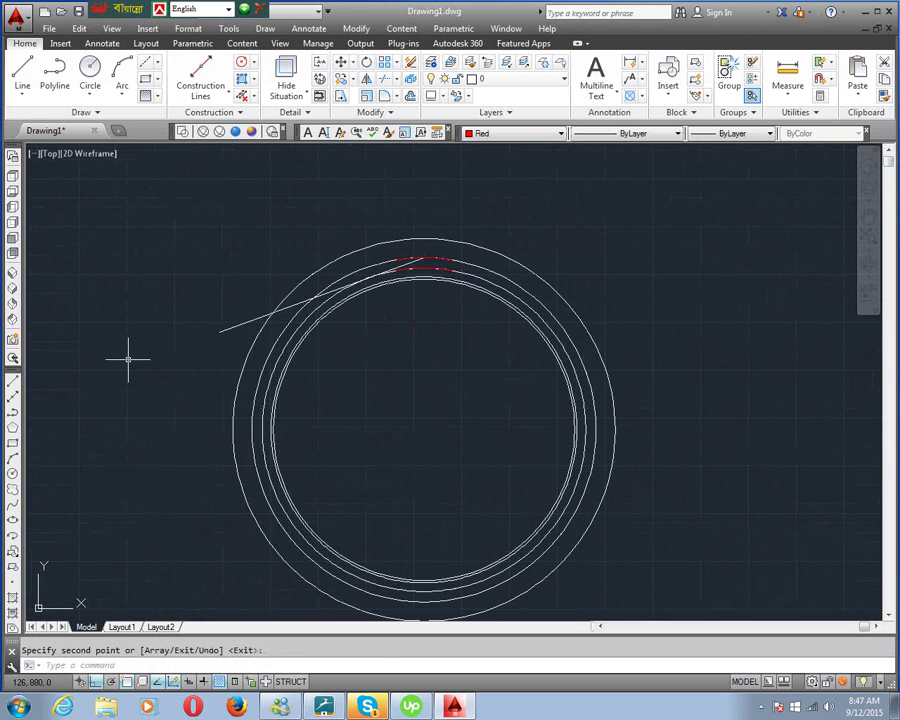
left_click(12, 474)
middle_click_drag(391, 316, 353, 420)
scroll(352, 395, "up", 4)
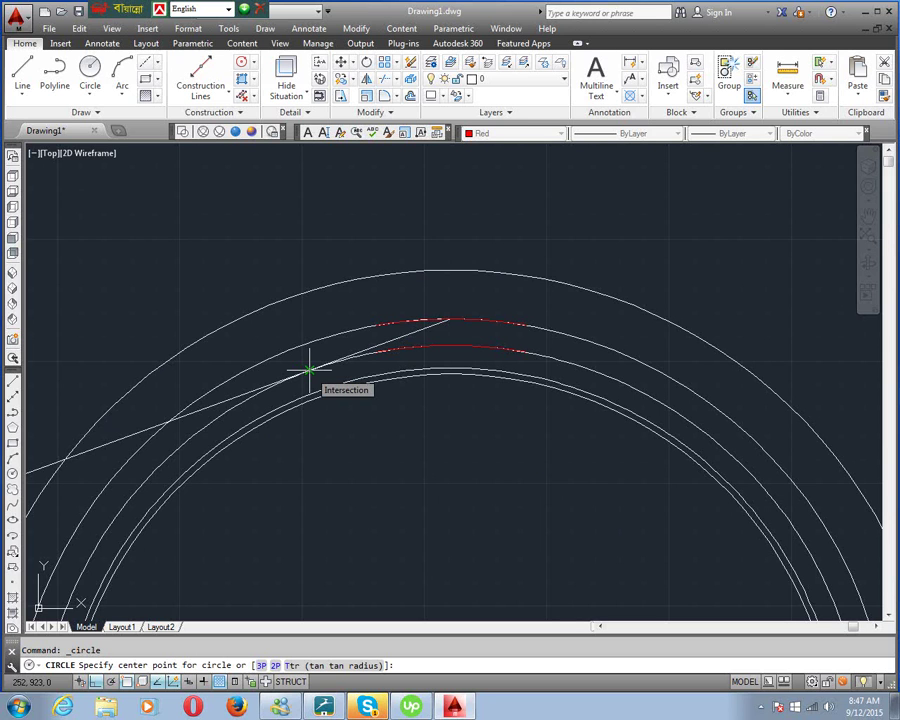
left_click(309, 371)
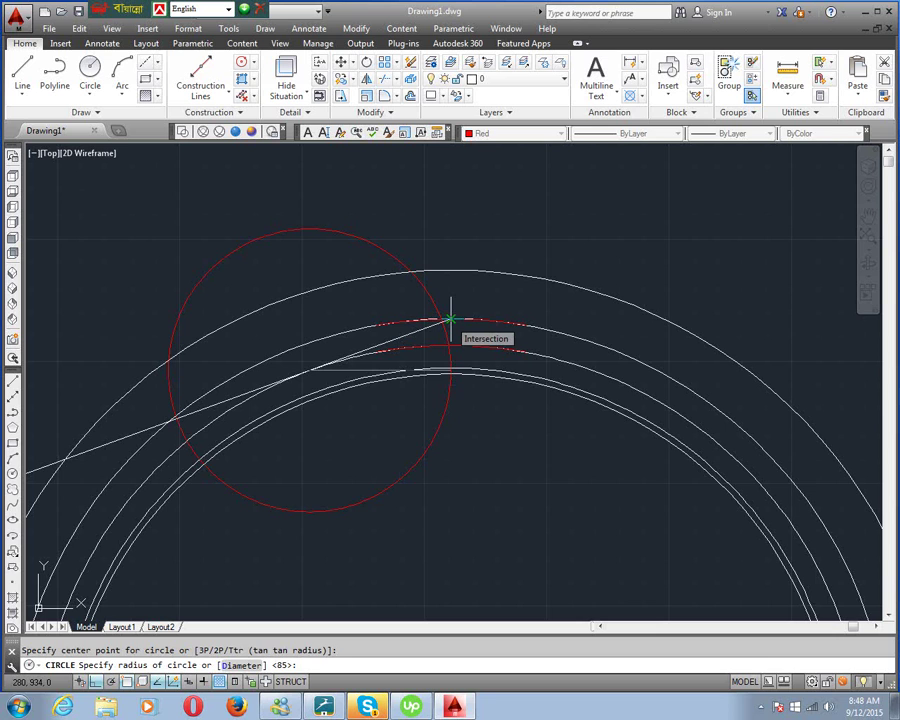
left_click(450, 321)
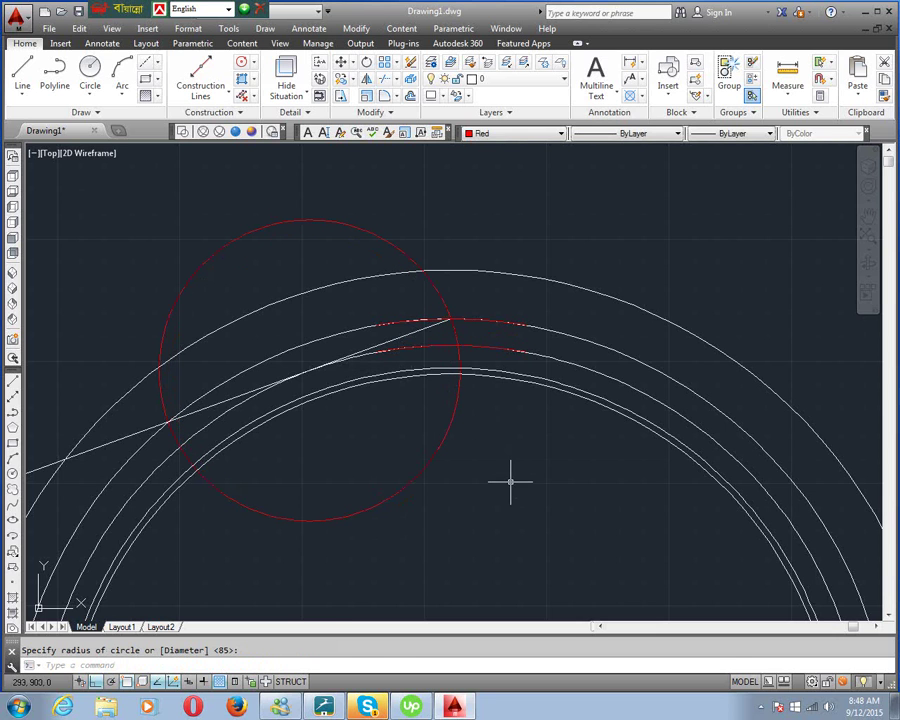
Step: Draw a second circle centred on the lower red arc's right end, passing through the upper red arc's left end
key("Return")
left_click(527, 352)
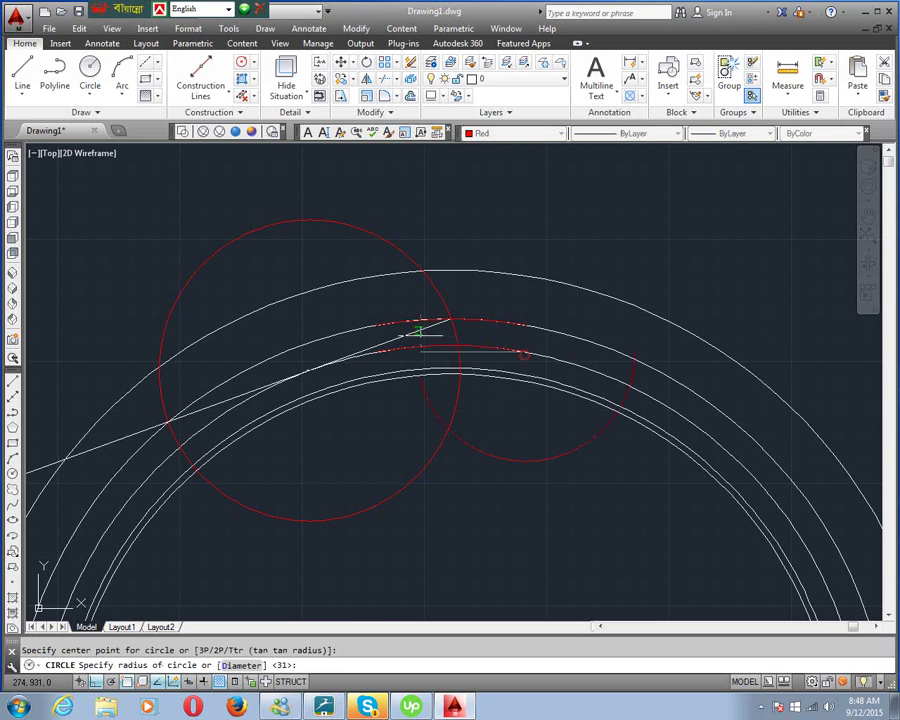
middle_click_drag(500, 428, 515, 399)
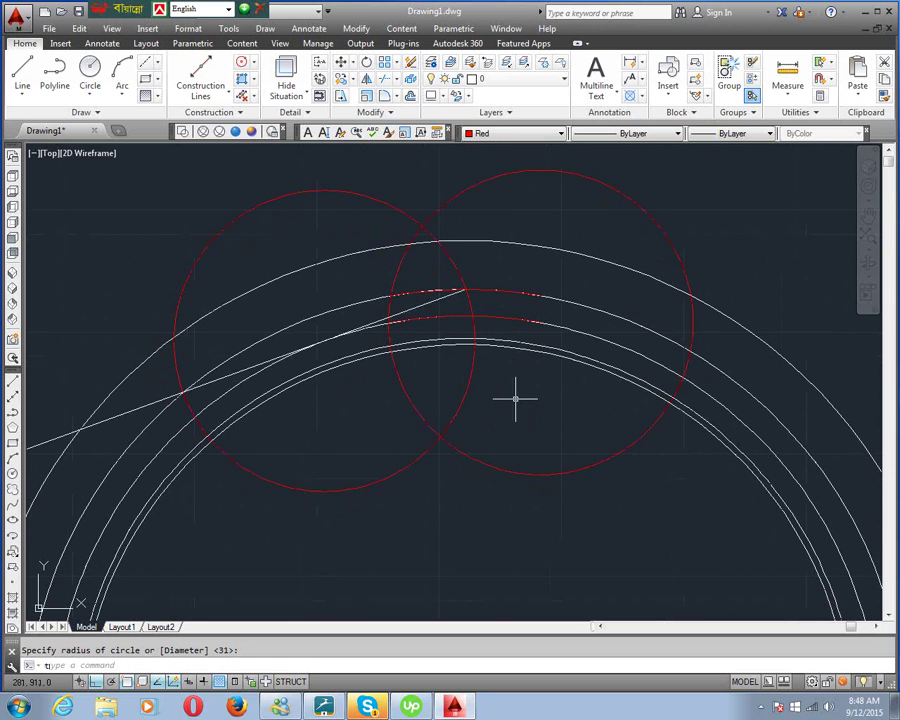
key("Return")
type("tr")
key("Return")
left_click(520, 427)
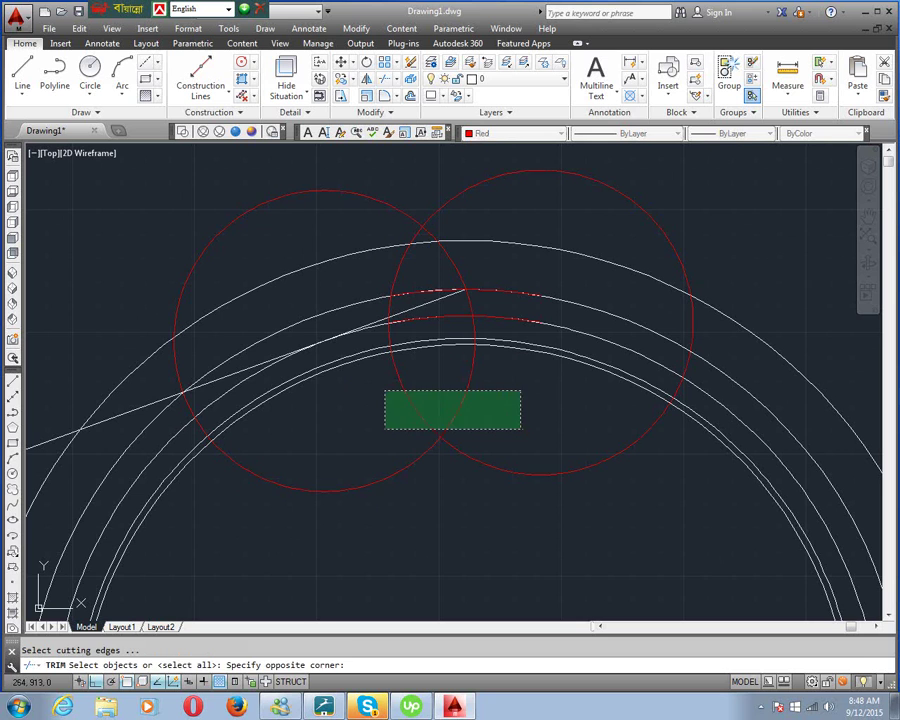
left_click(385, 391)
key("Escape")
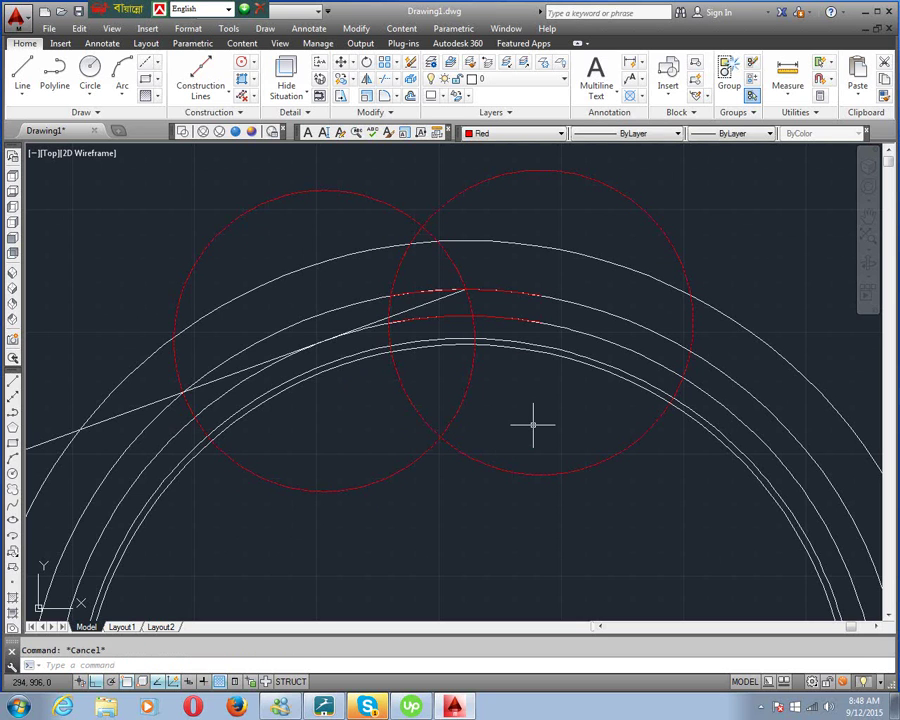
Step: Trim the overlapping parts of the two red circles inside the root circle and above the outside circle
key("Return")
key("Return")
left_click(532, 424)
left_click(412, 382)
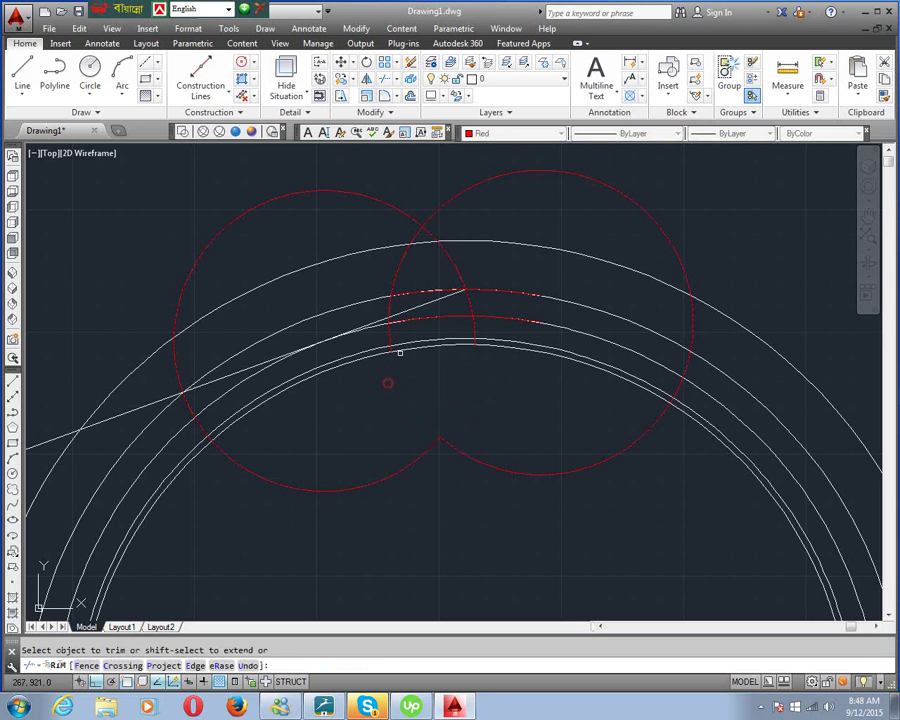
left_click(449, 231)
left_click(392, 236)
Step: Trim the outside circle on both sides of the tooth tip and the root circle between the tooth flanks
left_click(357, 258)
left_click(473, 246)
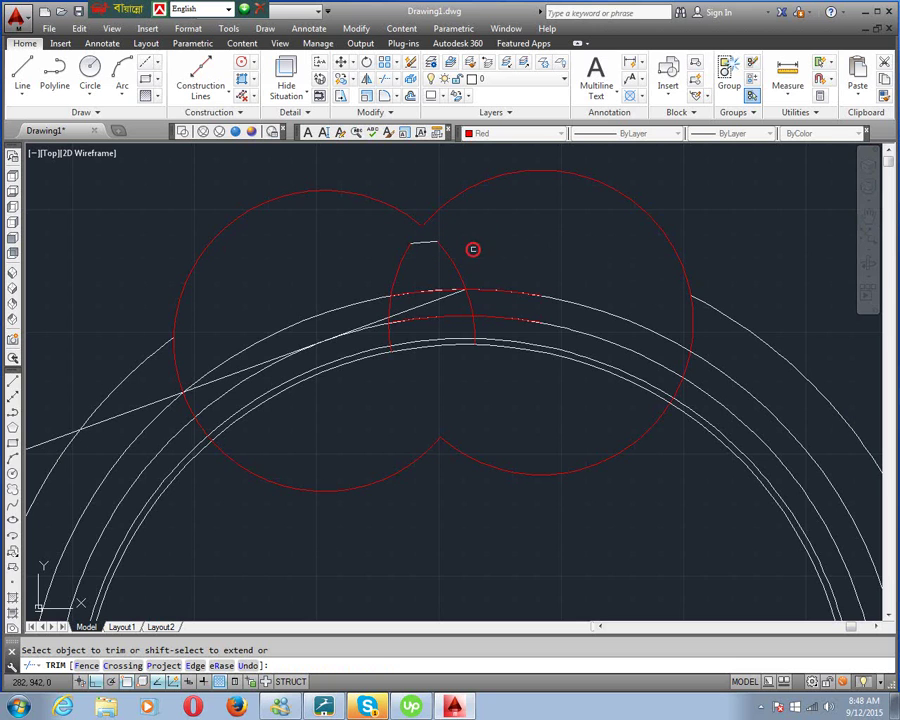
left_click(426, 373)
right_click(430, 372)
left_click(458, 381)
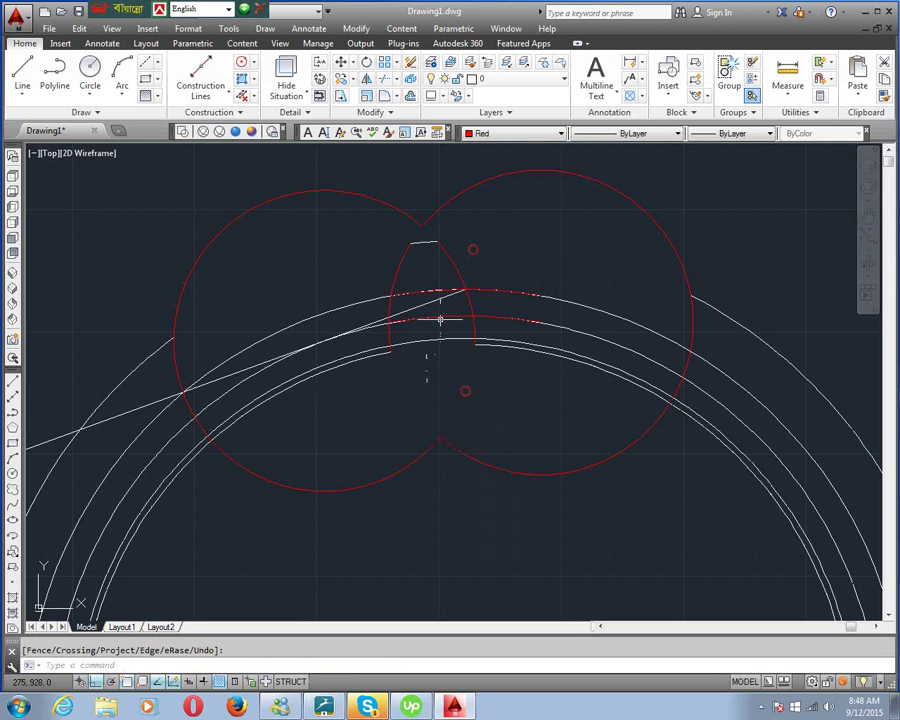
Step: Delete the pitch, base and clearance circles, the pressure-angle line and the red tooth-thickness arcs
left_click(434, 277)
left_click(408, 354)
key("Delete")
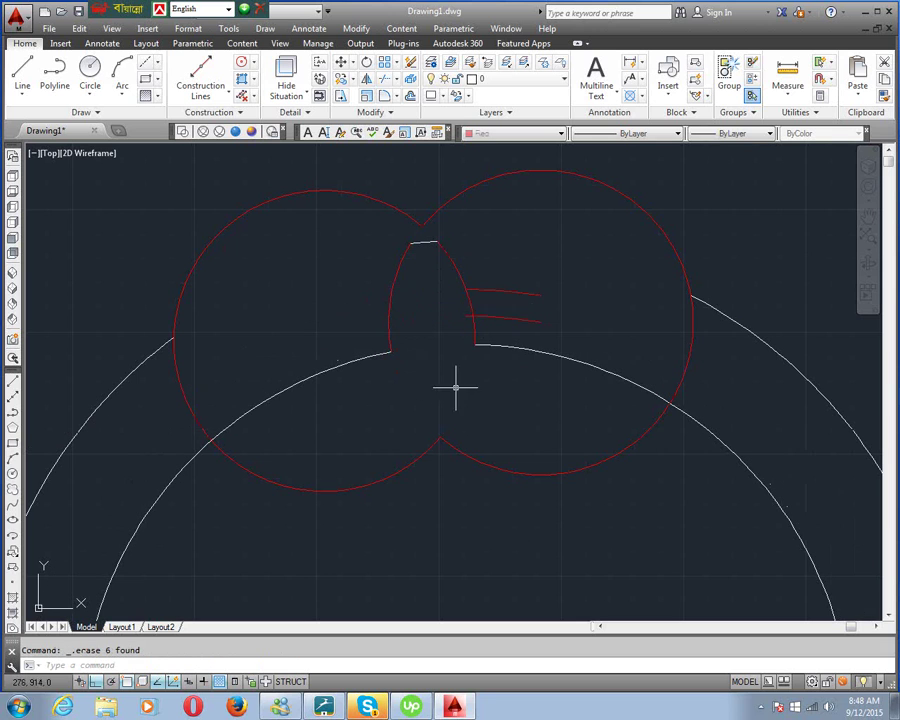
left_click(546, 268)
left_click(514, 320)
key("Delete")
Step: Delete the rest of the outside circle and the two large leftover red arcs, keeping the tooth and root circle
left_click(757, 289)
left_click(659, 316)
key("Delete")
left_click(440, 484)
left_click(408, 436)
key("Delete")
Step: Set a fillet radius and fillet the corner between the tooth's left flank and the root circle
scroll(410, 440, "down", 2)
scroll(428, 322, "down", 2)
scroll(432, 318, "up", 5)
scroll(384, 297, "up", 3)
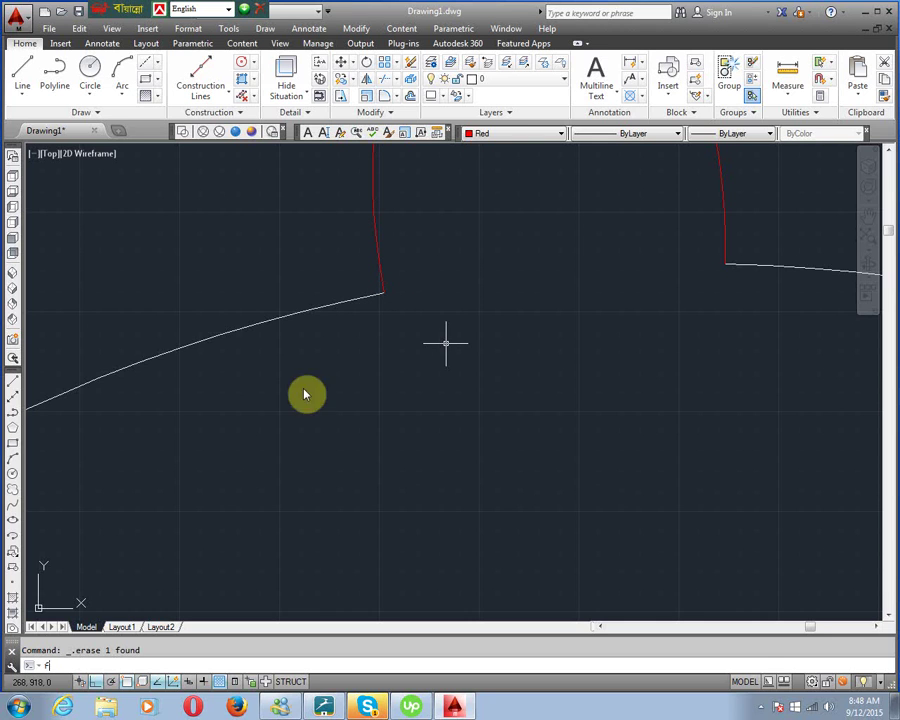
key("Return")
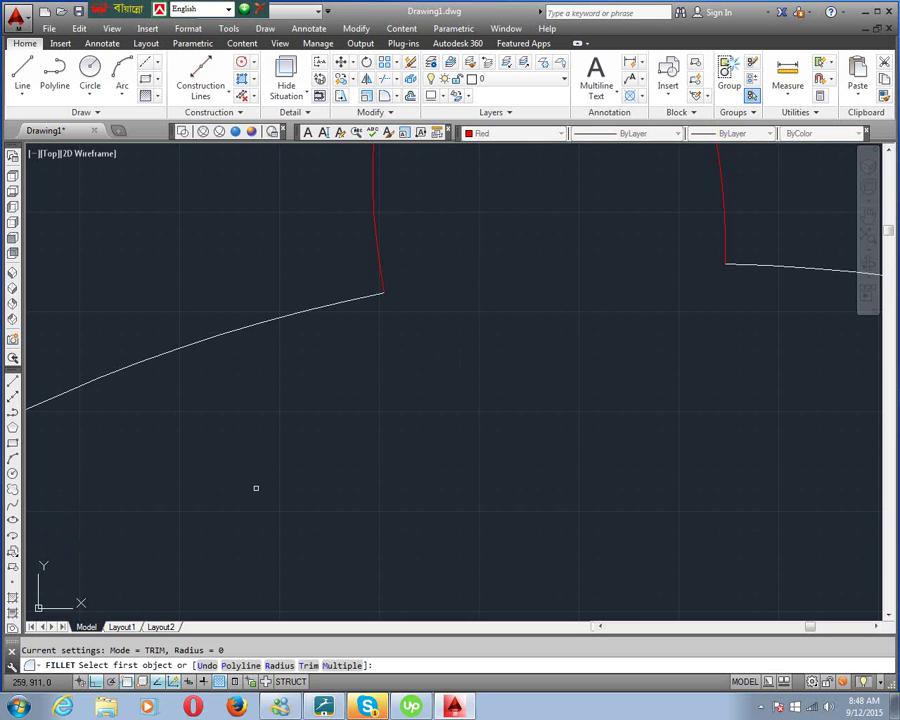
type("r")
key("Return")
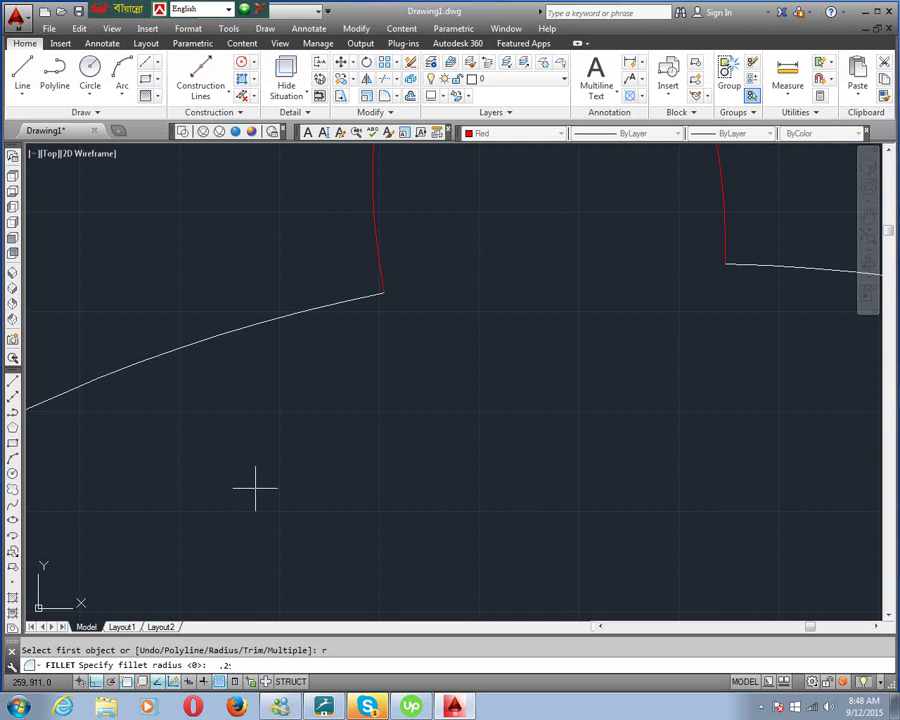
key("Return")
left_click(381, 266)
left_click(365, 297)
Step: Fillet the corner between the tooth's right flank and the root circle with the same radius
scroll(520, 378, "down", 2)
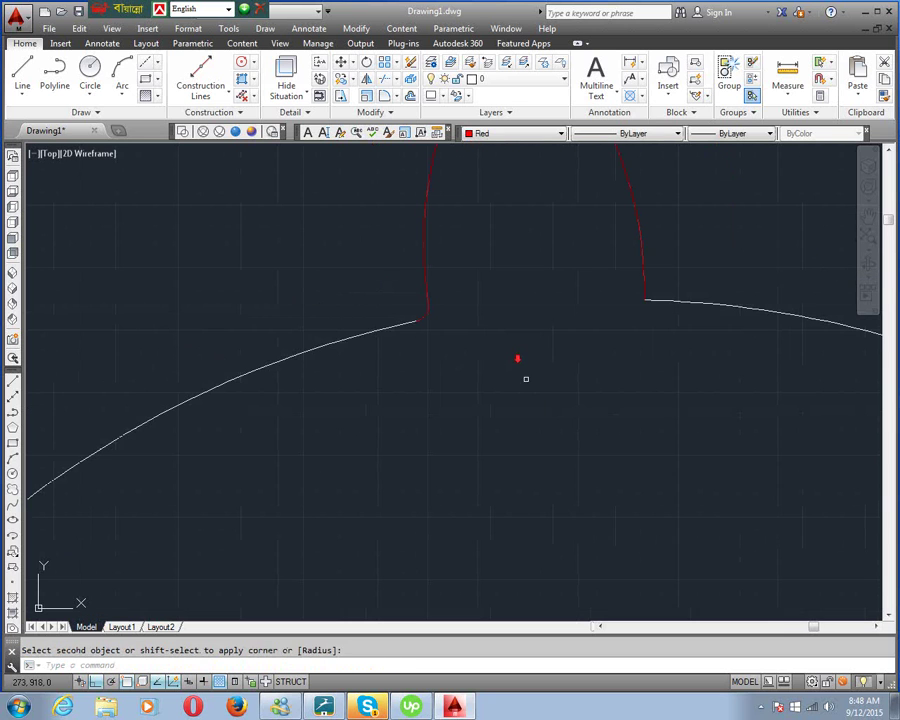
key("Return")
left_click(643, 290)
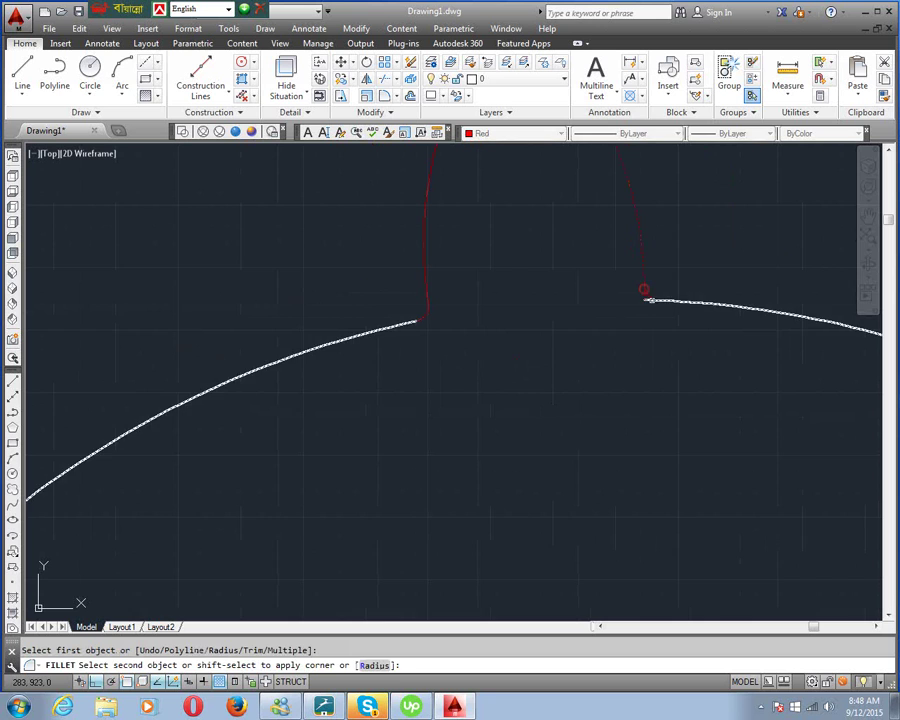
left_click(648, 300)
Step: Create a polar array of the complete tooth outline around the centre of the root circle
scroll(560, 360, "down", 5)
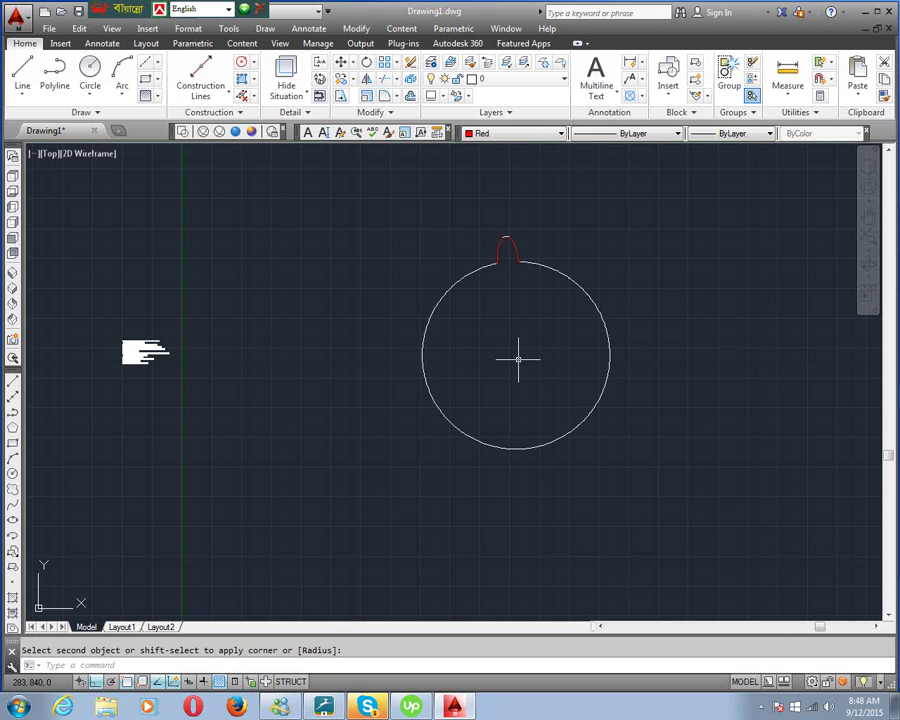
type("ar")
key("Return")
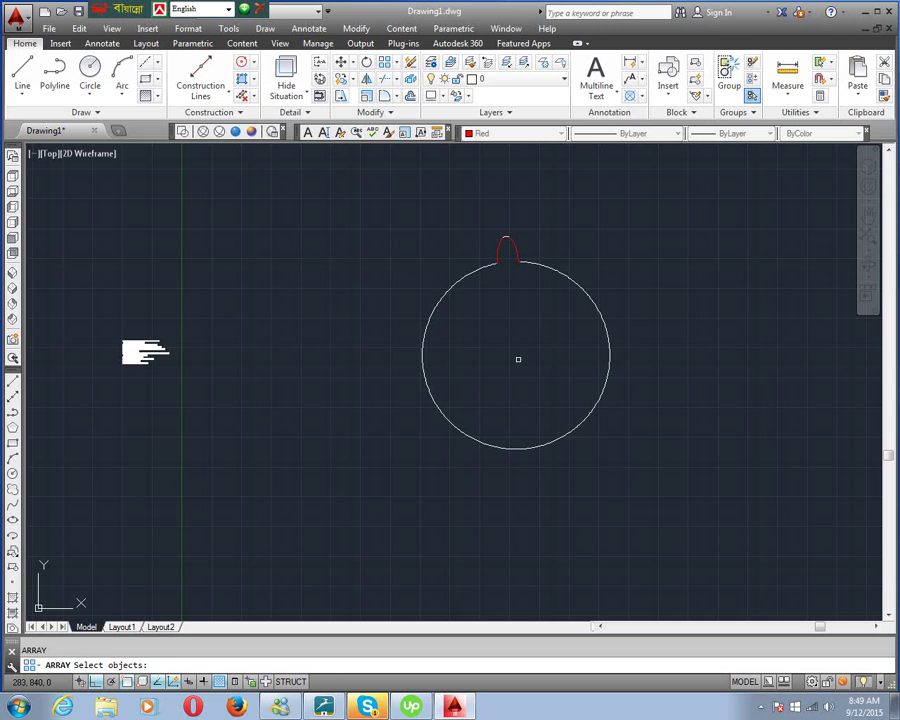
left_click(470, 205)
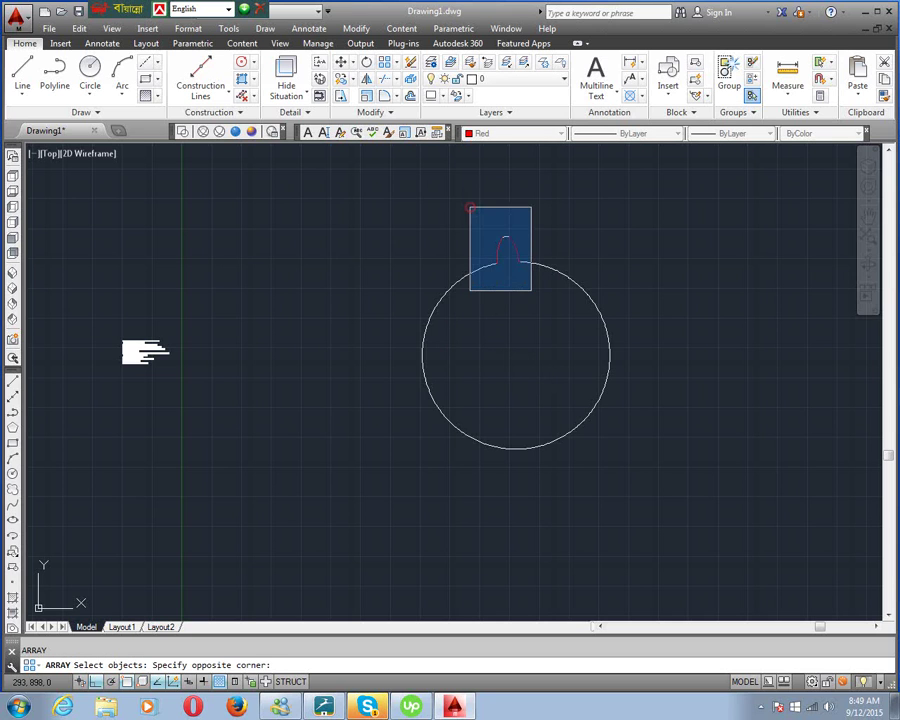
left_click(531, 290)
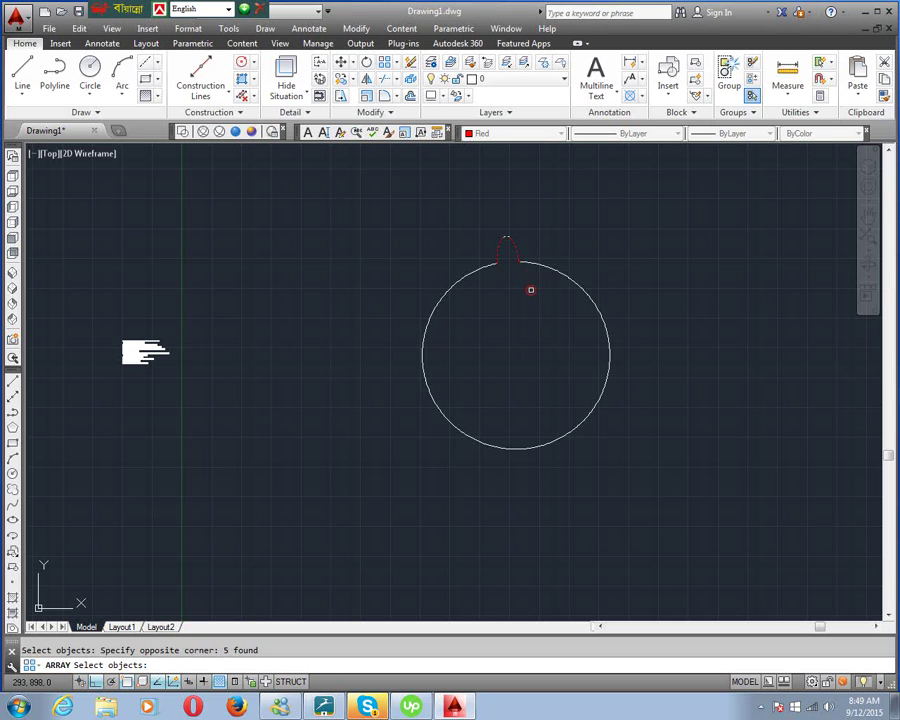
key("Return")
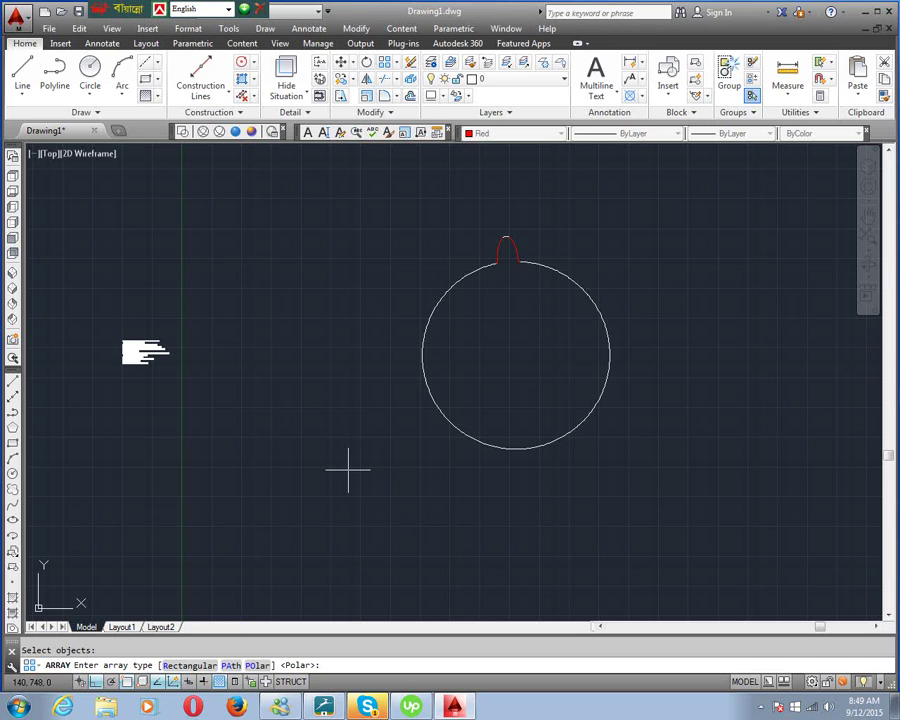
key("Return")
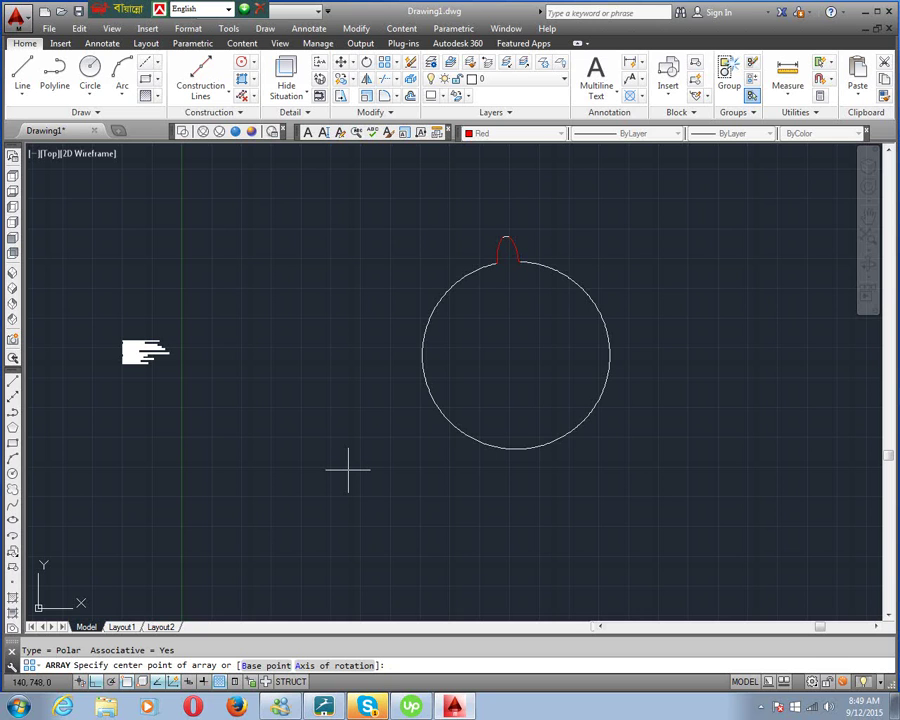
left_click(516, 355)
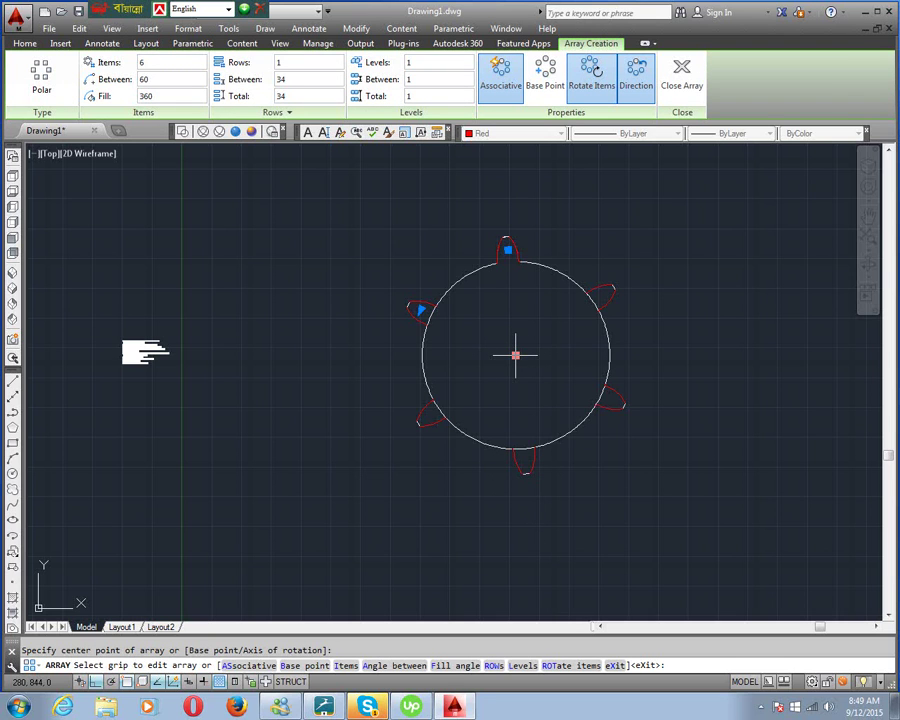
Step: Set the number of teeth in the polar array to 18 and finish the array
type("i")
key("Return")
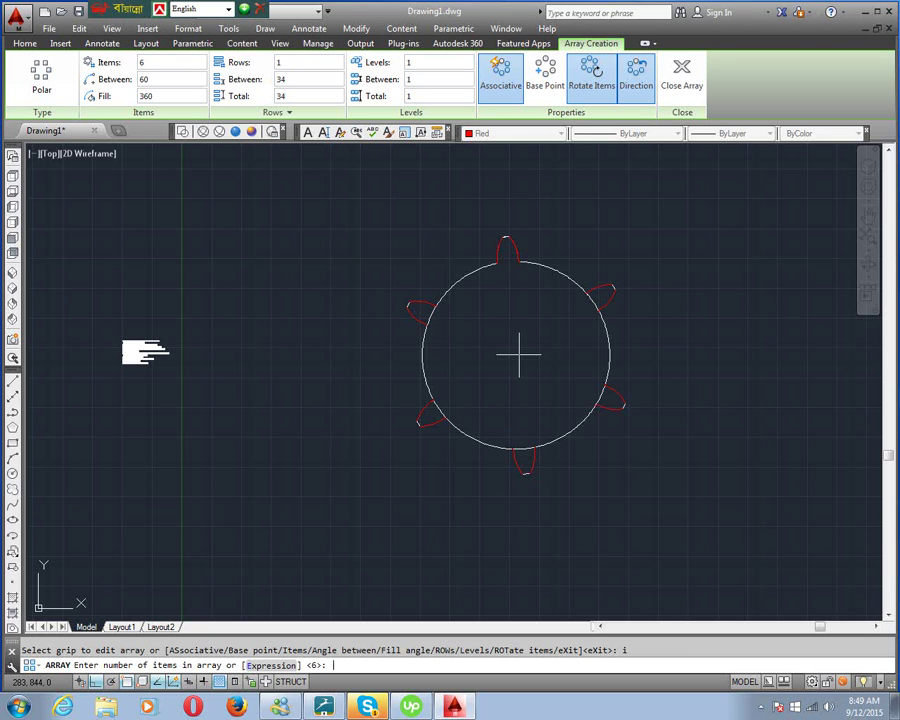
type("18")
key("Return")
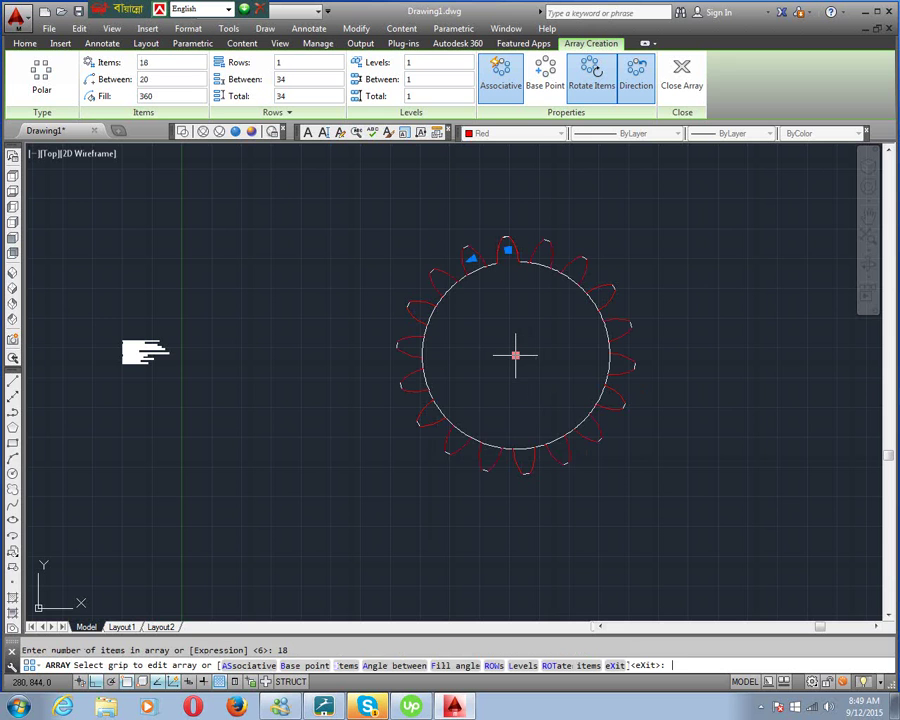
key("Escape")
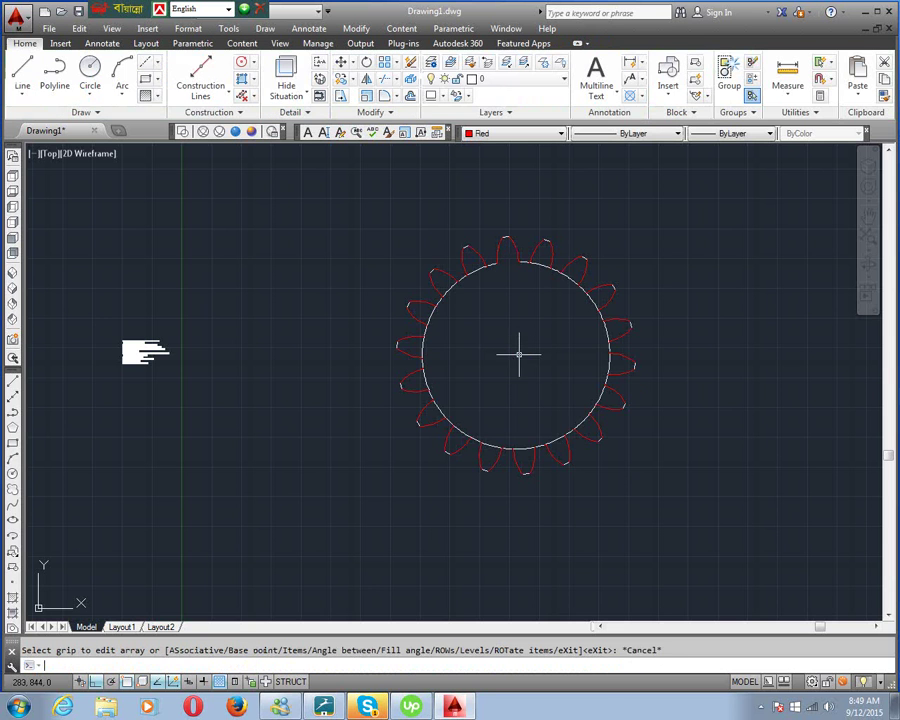
Step: Trim away the root circle arcs that lie under the teeth on the gear's left half
middle_click_drag(500, 283, 428, 313)
scroll(428, 313, "up", 5)
scroll(387, 320, "down", 6)
scroll(387, 308, "up", 2)
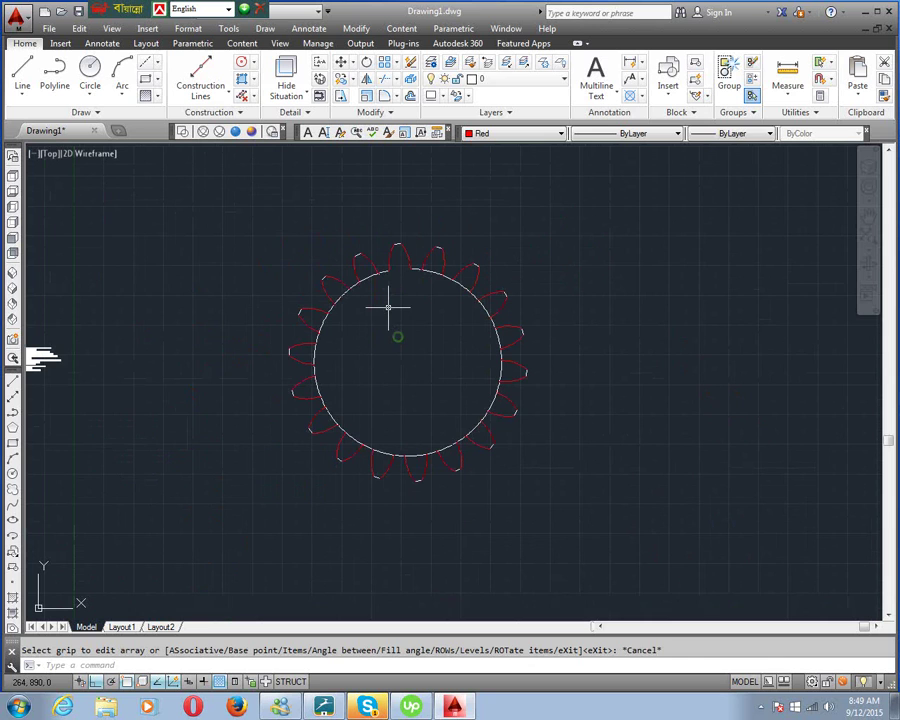
type("tr")
key("Return")
key("Return")
left_click(372, 275)
left_click(342, 295)
left_click(326, 320)
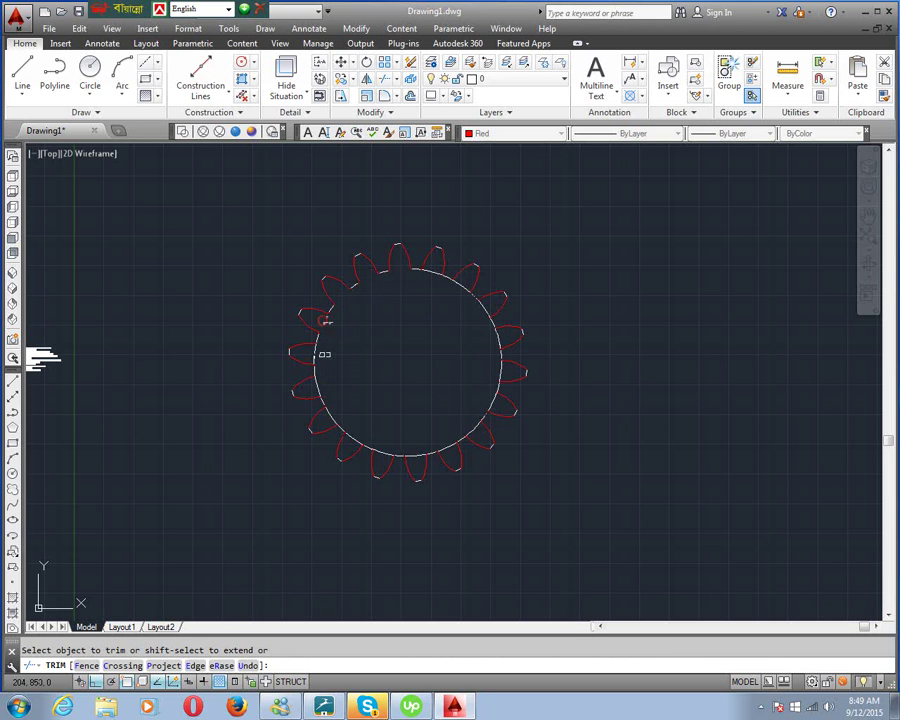
left_click(316, 388)
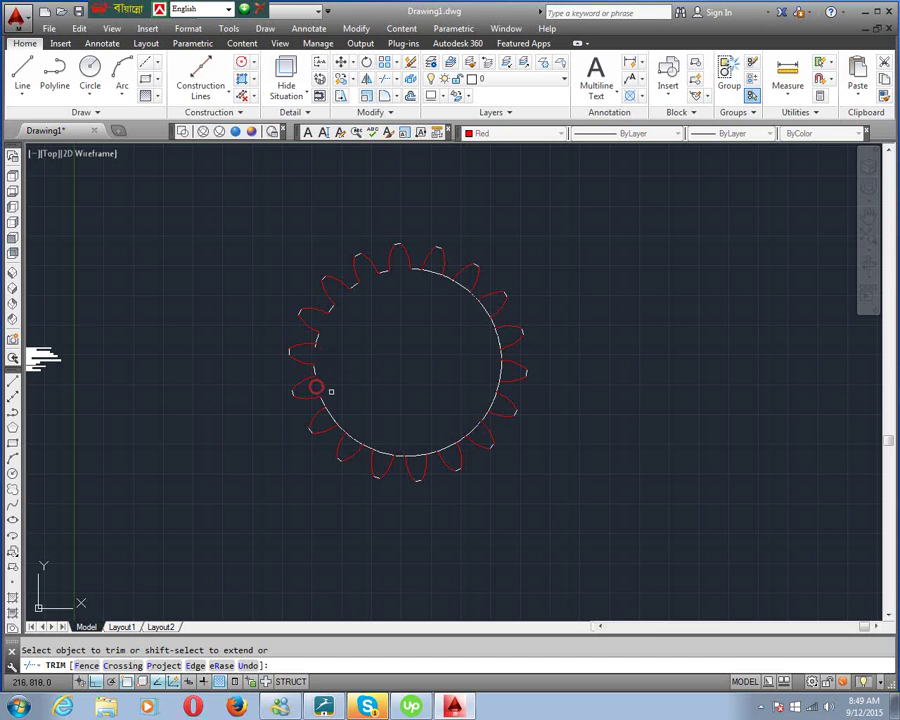
left_click(337, 418)
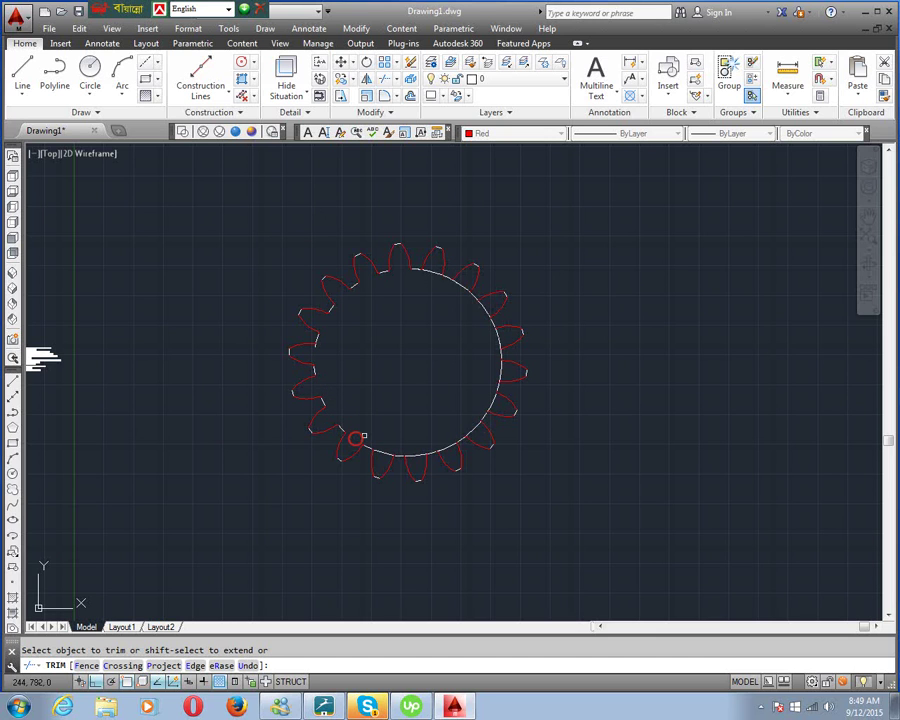
left_click(386, 453)
Step: Trim away the remaining root circle arcs under the teeth on the gear's right half and finish trimming
left_click(408, 456)
left_click(472, 428)
left_click(493, 403)
left_click(490, 367)
left_click(498, 338)
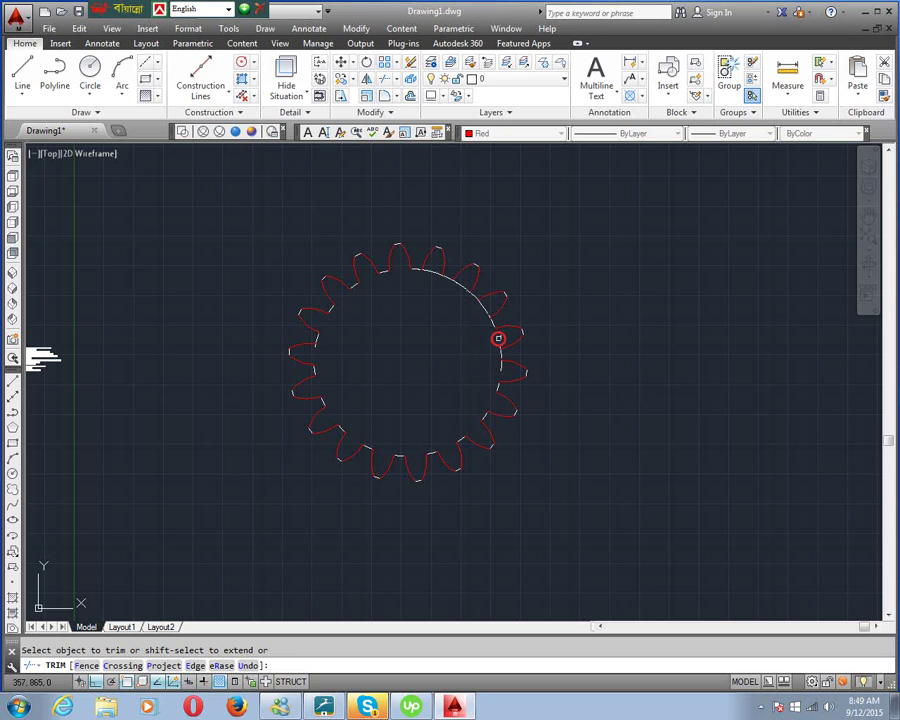
scroll(497, 353, "up", 8)
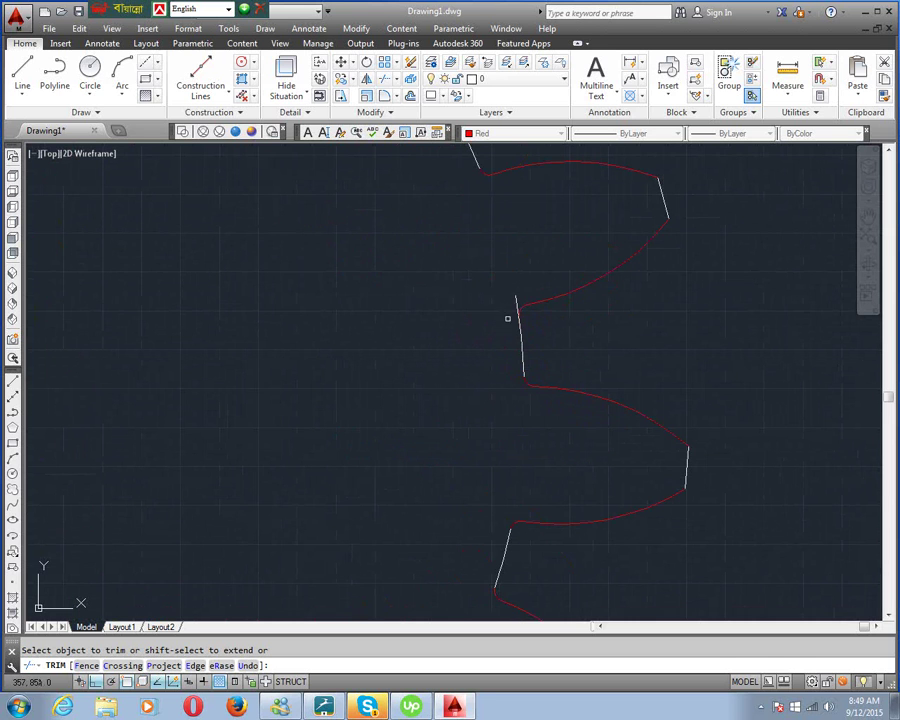
scroll(466, 316, "down", 4)
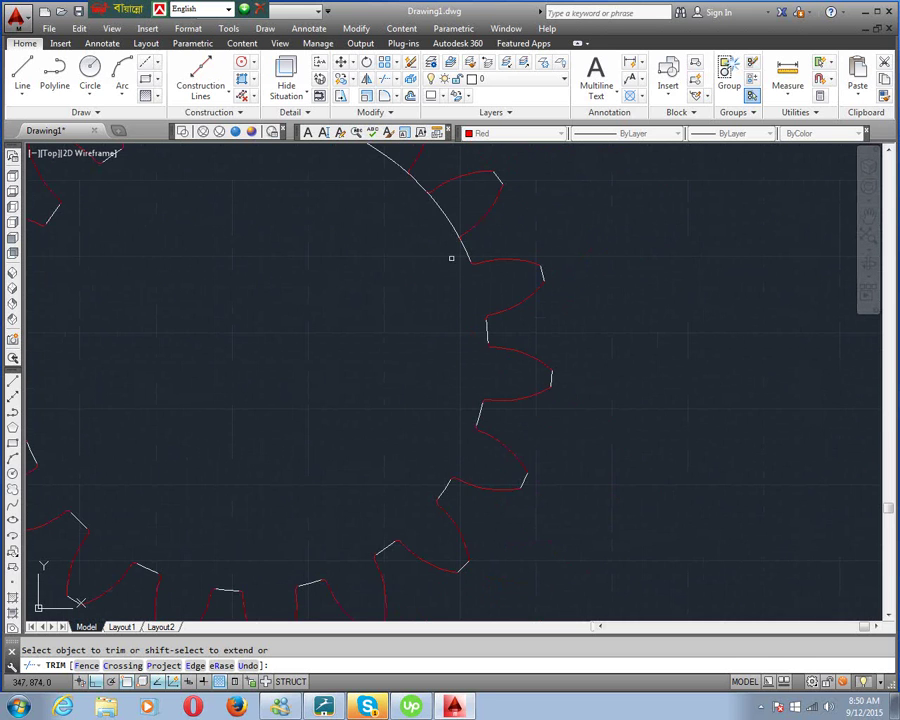
left_click(450, 224)
scroll(444, 386, "up", 3)
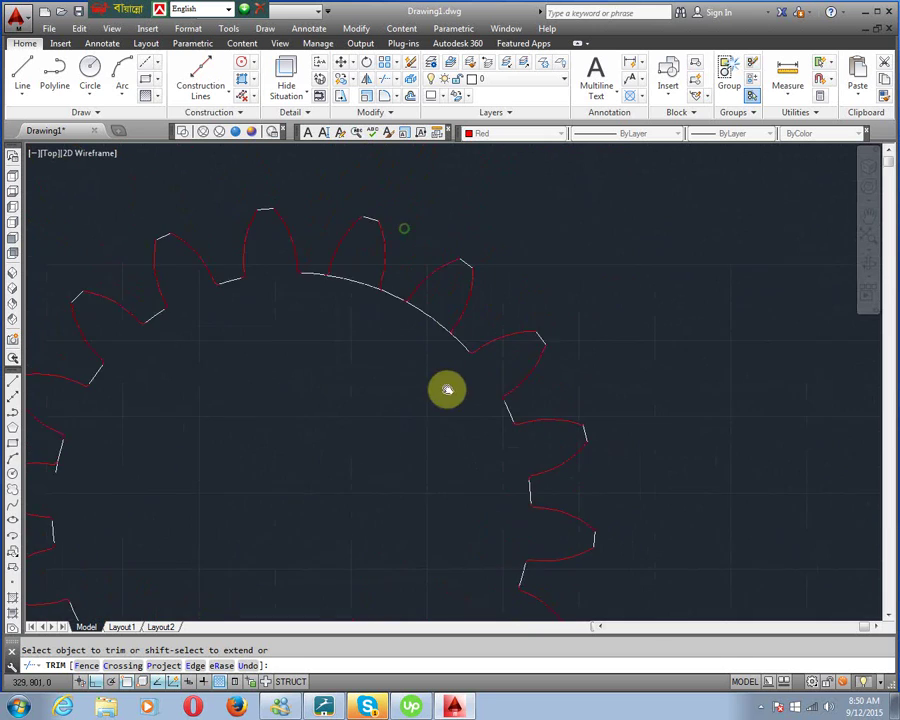
left_click(432, 289)
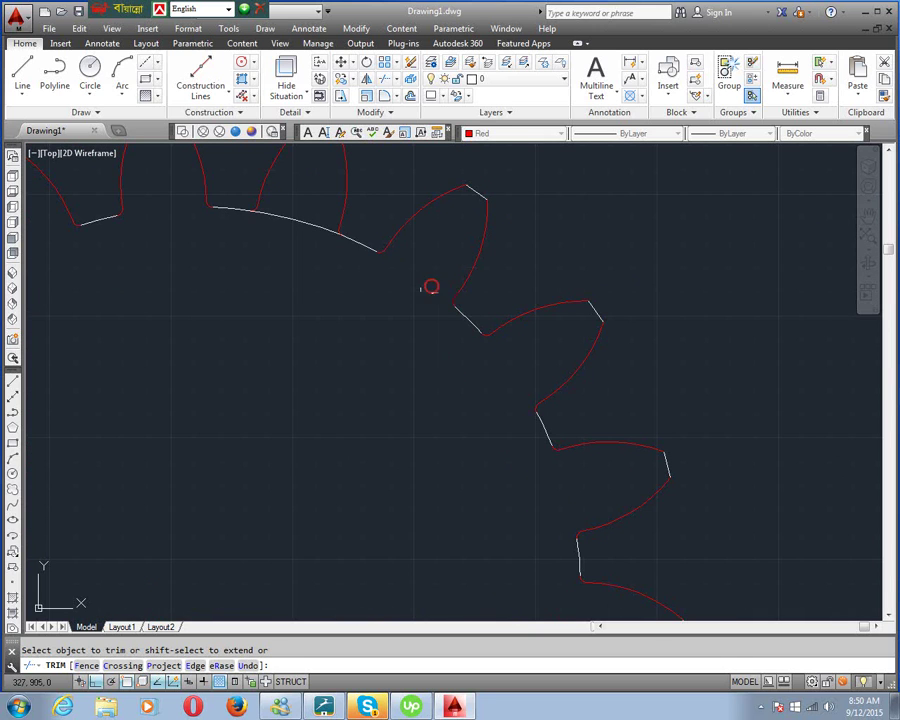
scroll(311, 269, "down", 7)
right_click(323, 315)
left_click(343, 321)
middle_click_drag(269, 334, 323, 342)
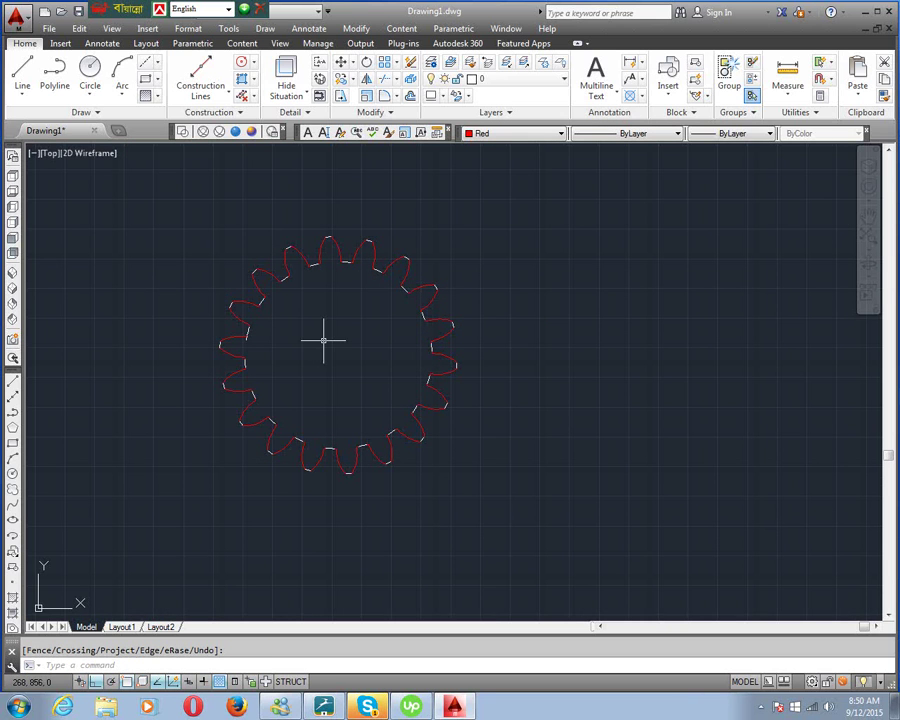
Step: Draw a circle of radius 50 in the empty space to the right of the gear
left_click(13, 474)
left_click(618, 372)
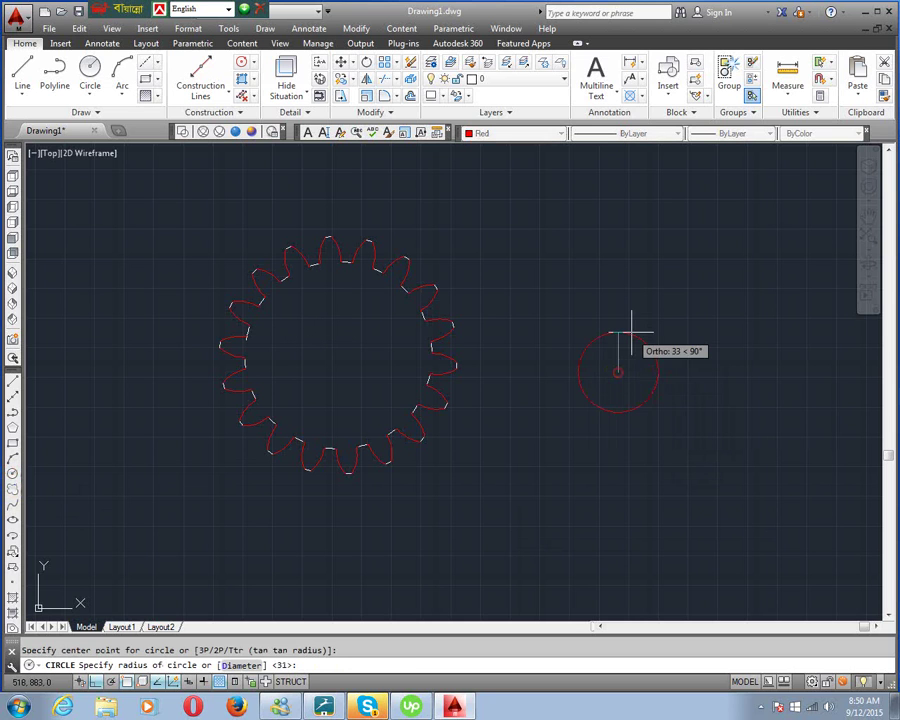
type("50")
key("Return")
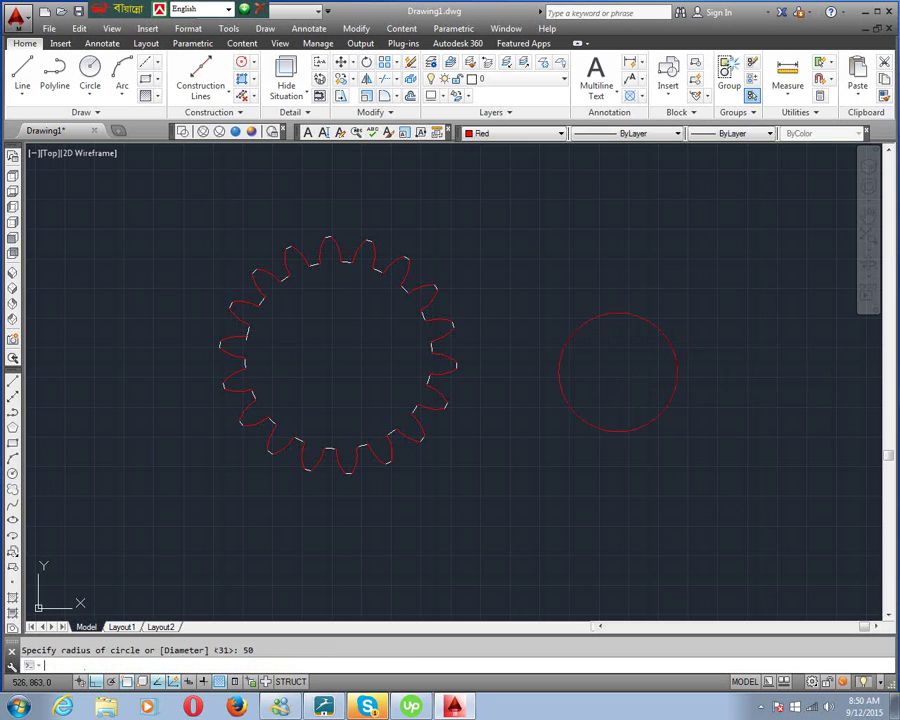
middle_click_drag(626, 344, 518, 363)
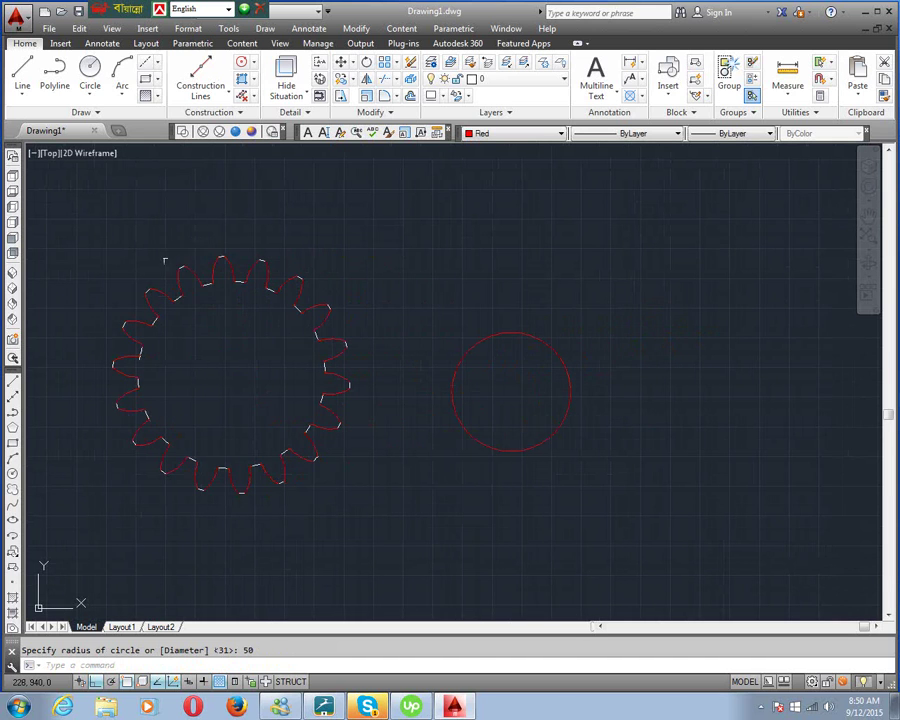
Step: From the circle's top quadrant, draw connected lines 8 up, 6 to the left and down into the circle for the keyway
left_click(10, 390)
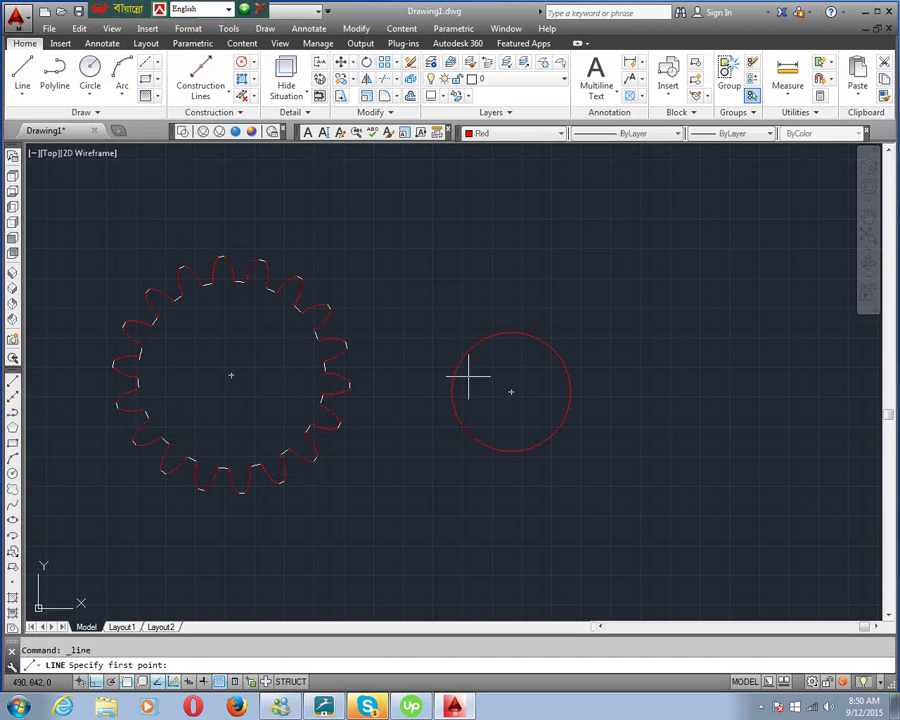
left_click(511, 333)
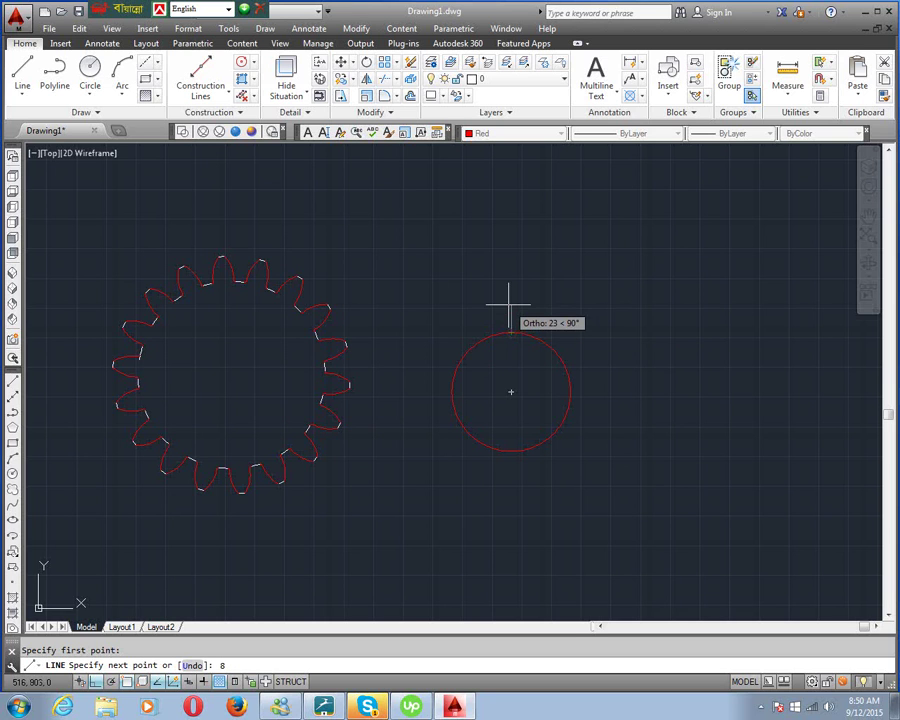
key("Return")
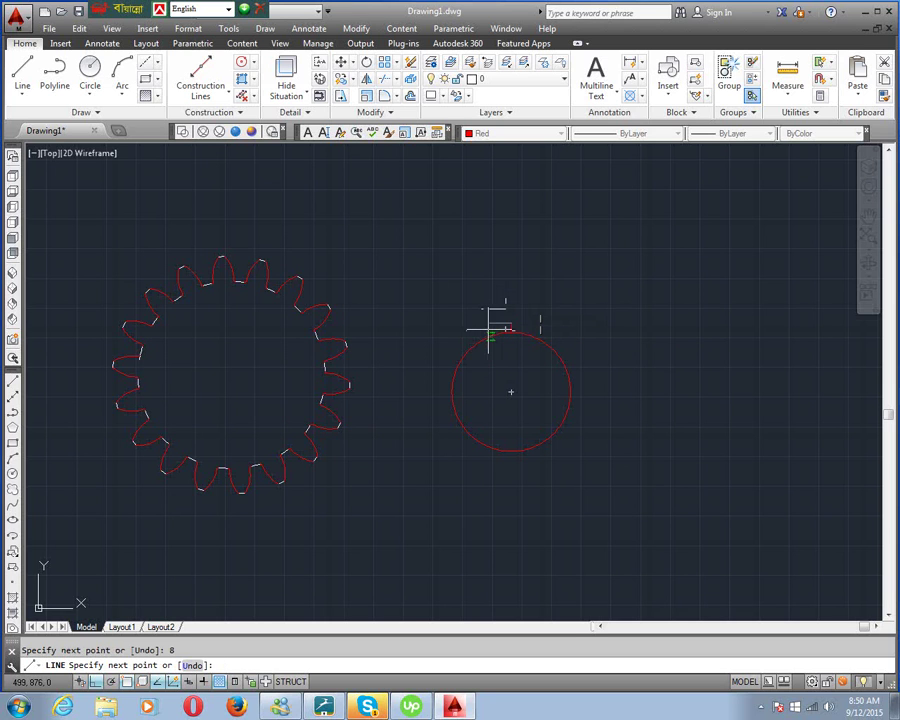
type("6")
key("Return")
scroll(505, 352, "up", 2)
key("Return")
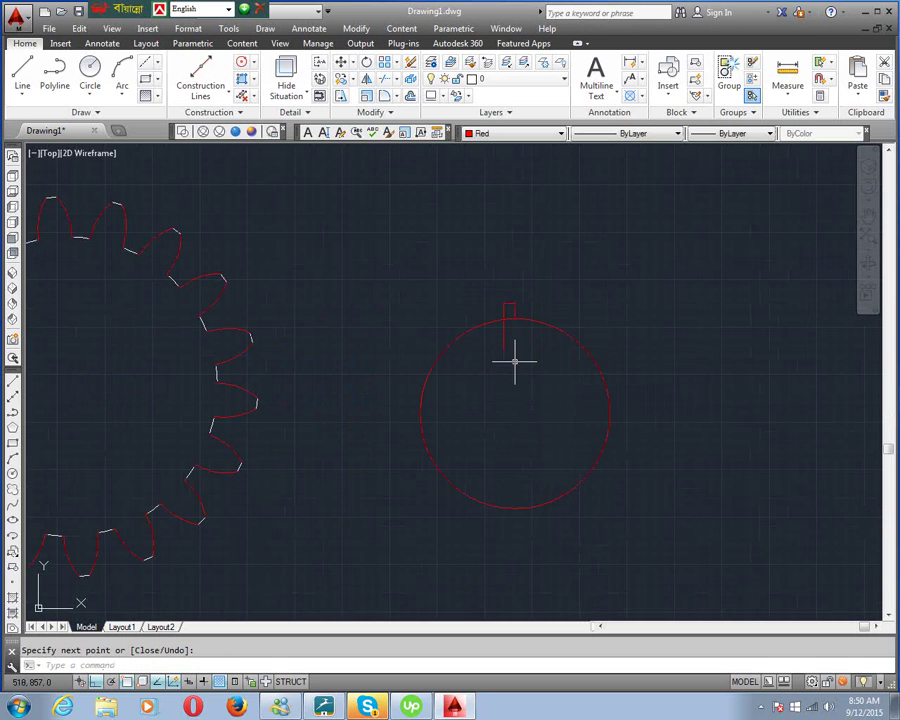
Step: Draw the keyway's matching right half from the top of the centre line, with its side running down into the circle
type("l")
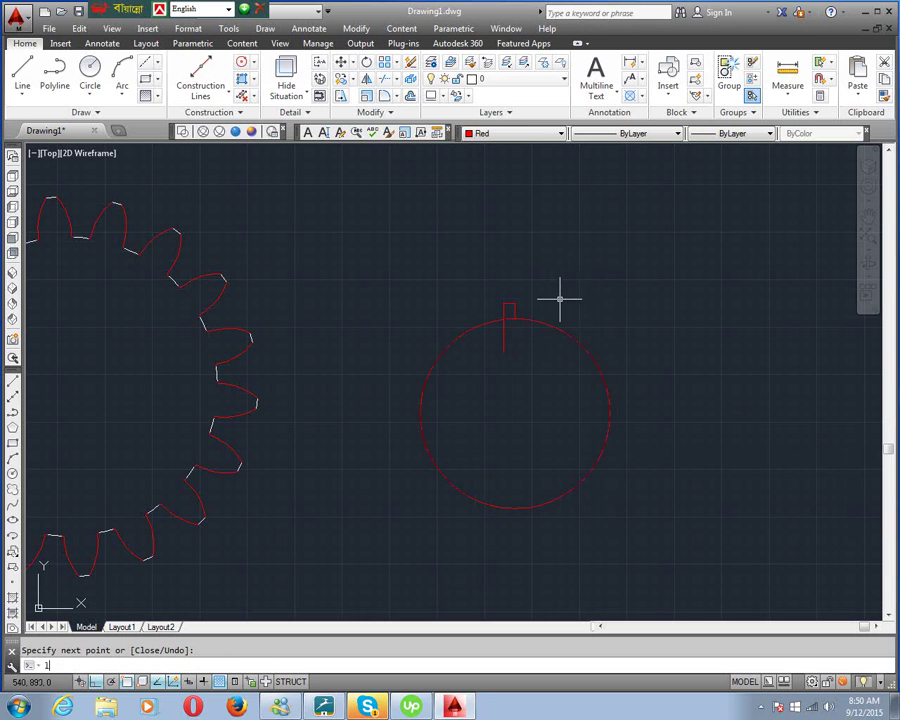
key("Return")
left_click(515, 303)
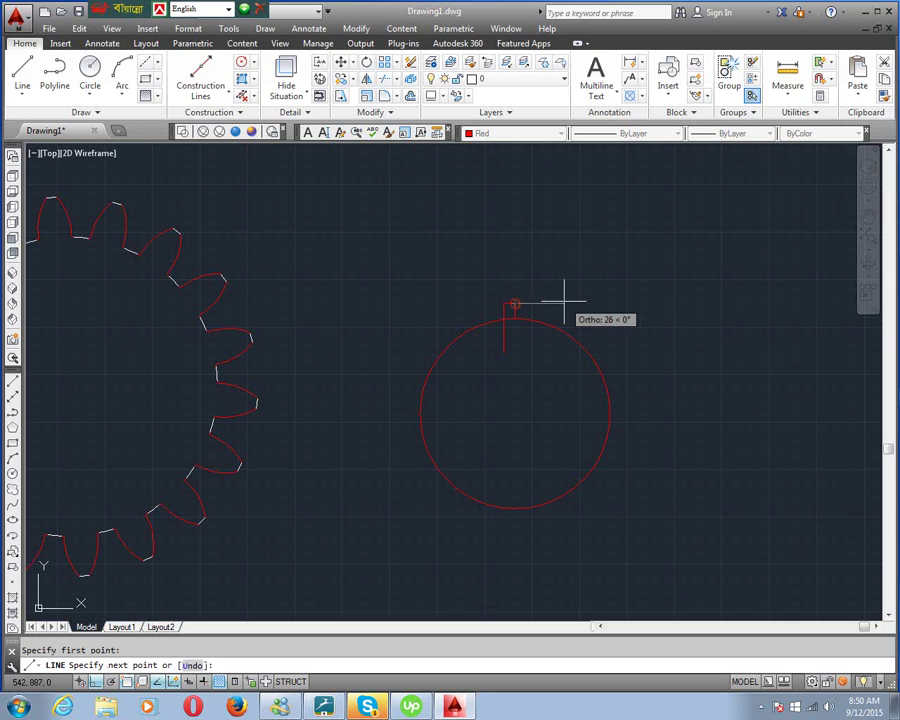
key("Return")
left_click(534, 374)
right_click(537, 374)
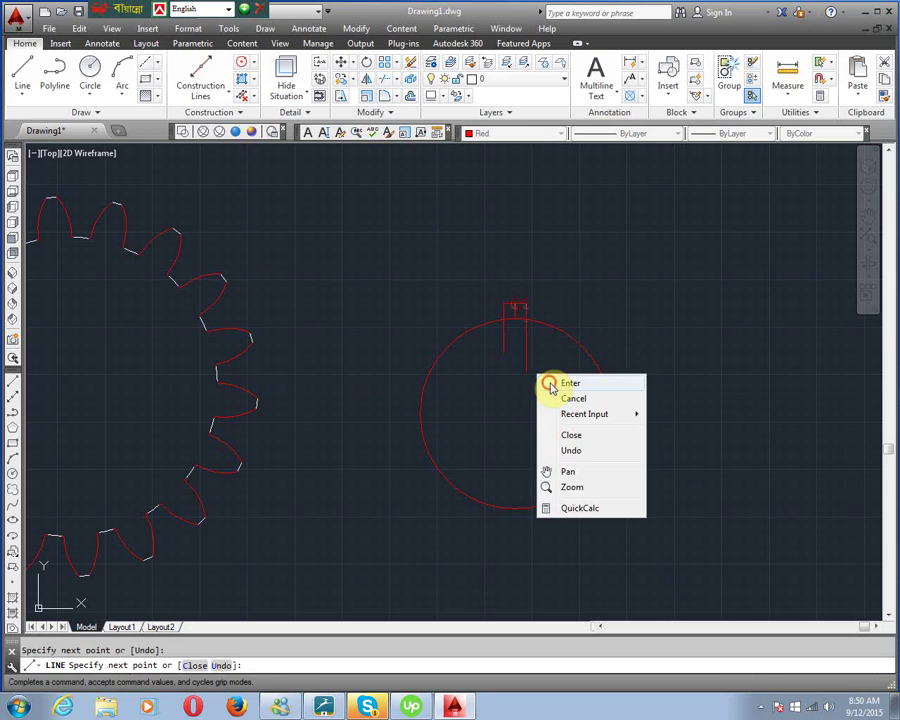
left_click(570, 380)
Step: Trim the keyway sides inside the circle and the circle arc between them
scroll(527, 320, "up", 4)
type("tr")
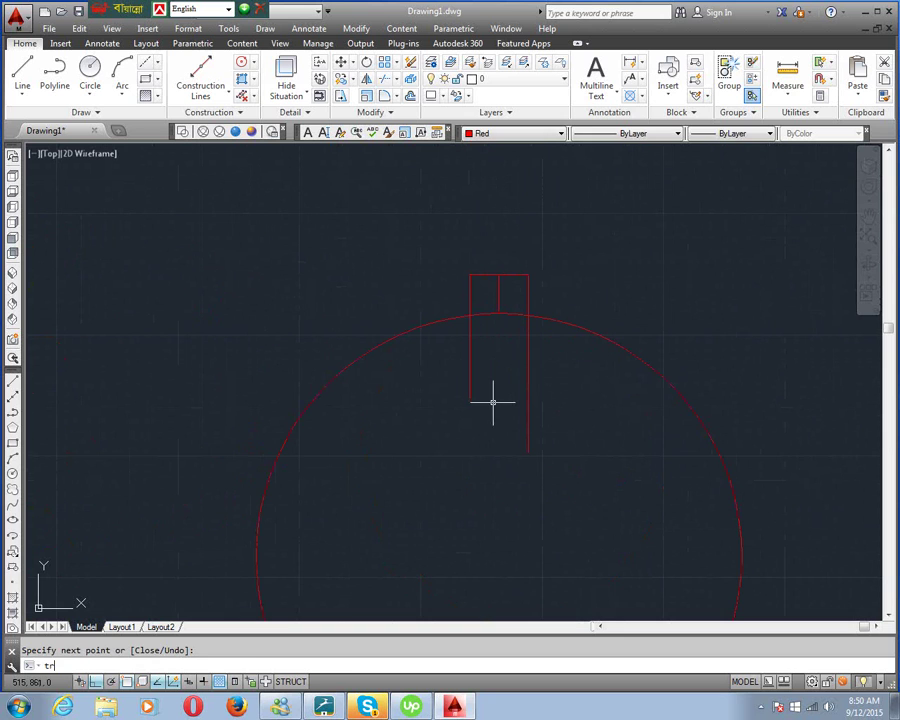
key("Return")
key("Return")
left_click(565, 392)
left_click(458, 357)
left_click(494, 324)
left_click(481, 308)
left_click(509, 303)
right_click(511, 307)
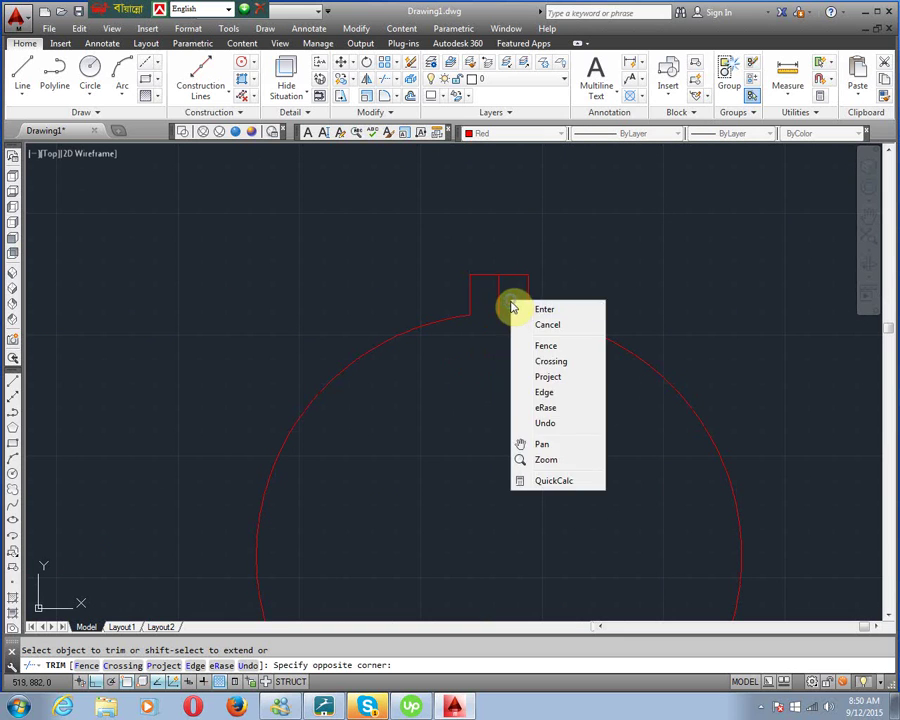
key("Escape")
key("Escape")
Step: Erase the short vertical centre line inside the keyway
left_click(508, 326)
left_click(487, 296)
key("Delete")
Step: Create a boundary polyline from the area inside the circle with its keyway
scroll(503, 321, "down", 4)
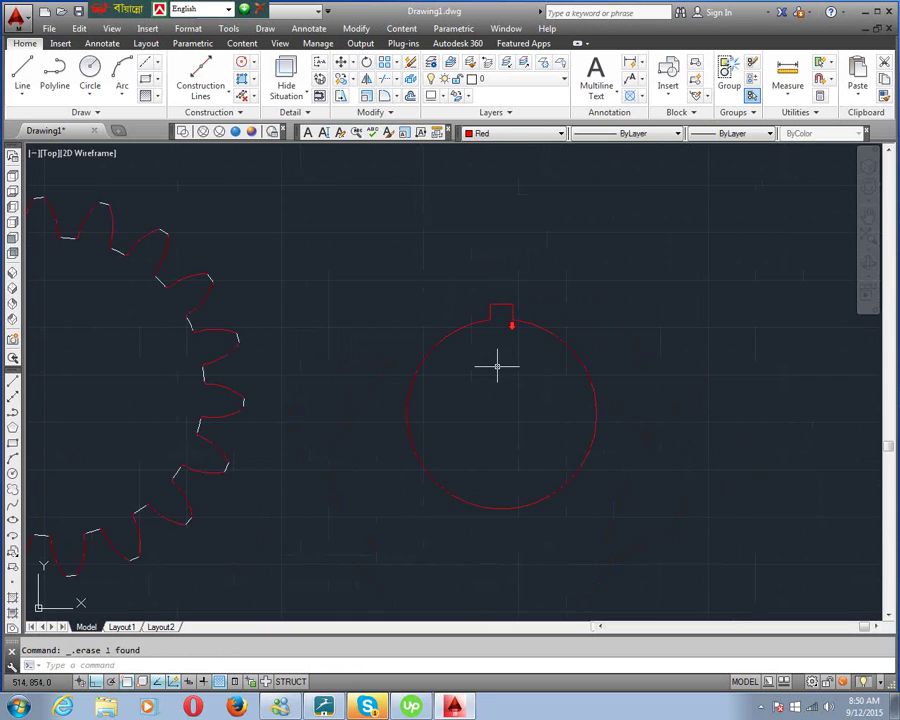
type("BO")
key("Return")
key("Return")
left_click(499, 383)
key("Return")
Step: Move the keyed circle's boundary polyline horizontally to the right, clear of the original lines
type("m")
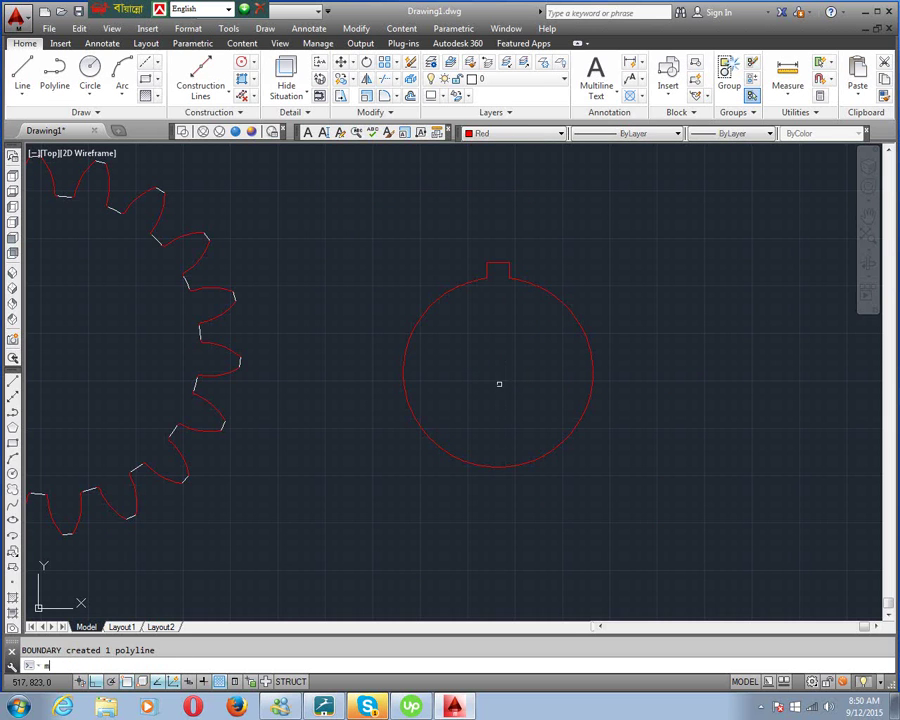
key("Return")
left_click(569, 432)
key("Return")
left_click(490, 366)
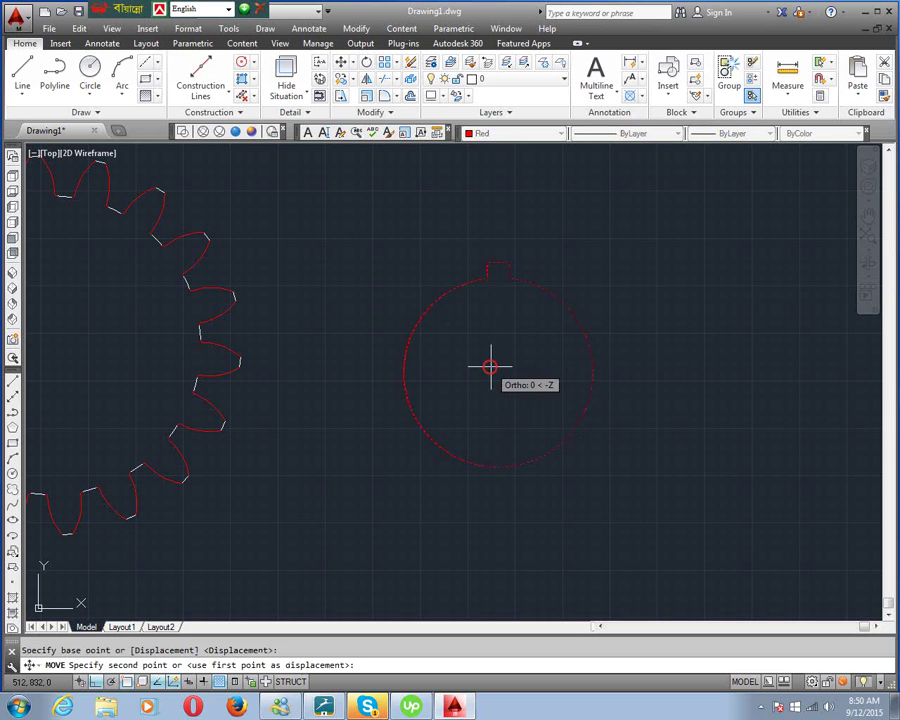
left_click(747, 372)
Step: Erase the original circle arc and keyway lines left behind by the moved polyline
left_click(553, 423)
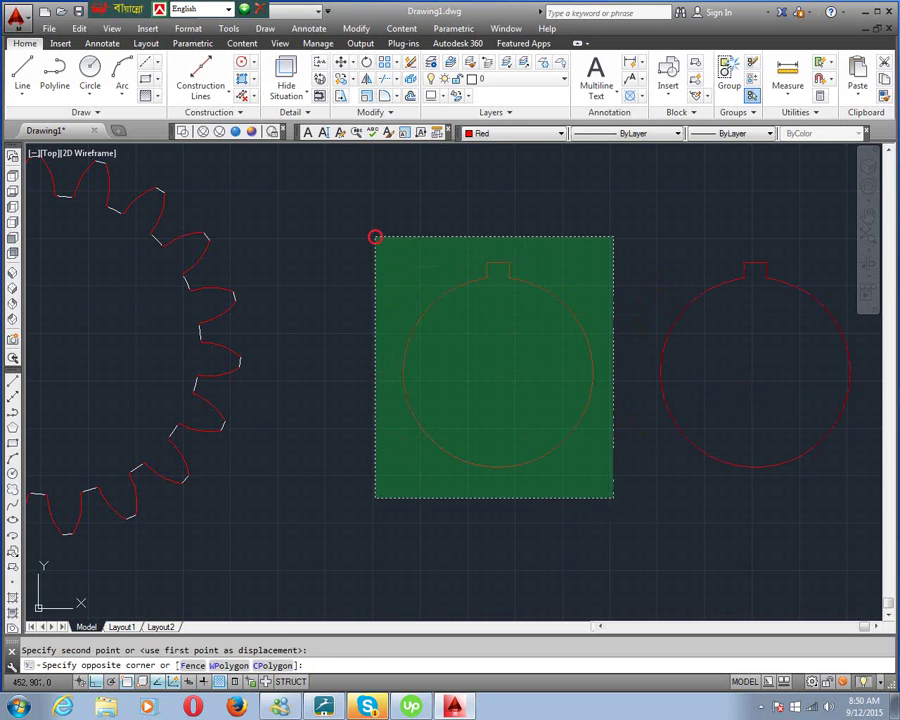
left_click(375, 237)
key("Delete")
scroll(374, 235, "down", 5)
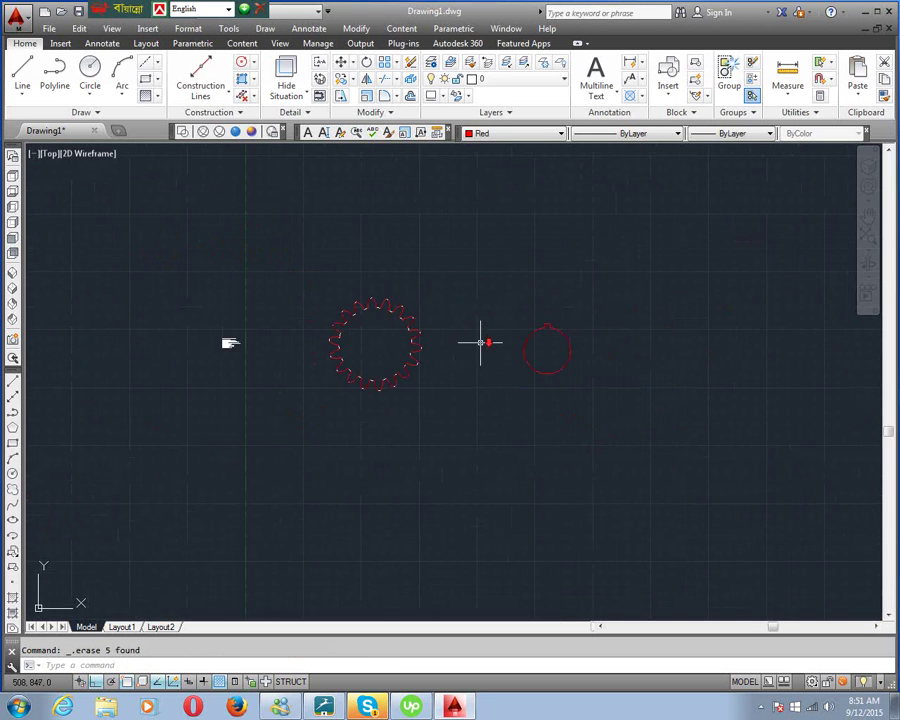
Step: Create a boundary polyline from the area inside the gear outline
middle_click_drag(235, 346, 245, 347)
scroll(394, 340, "up", 5)
middle_click_drag(394, 340, 422, 324)
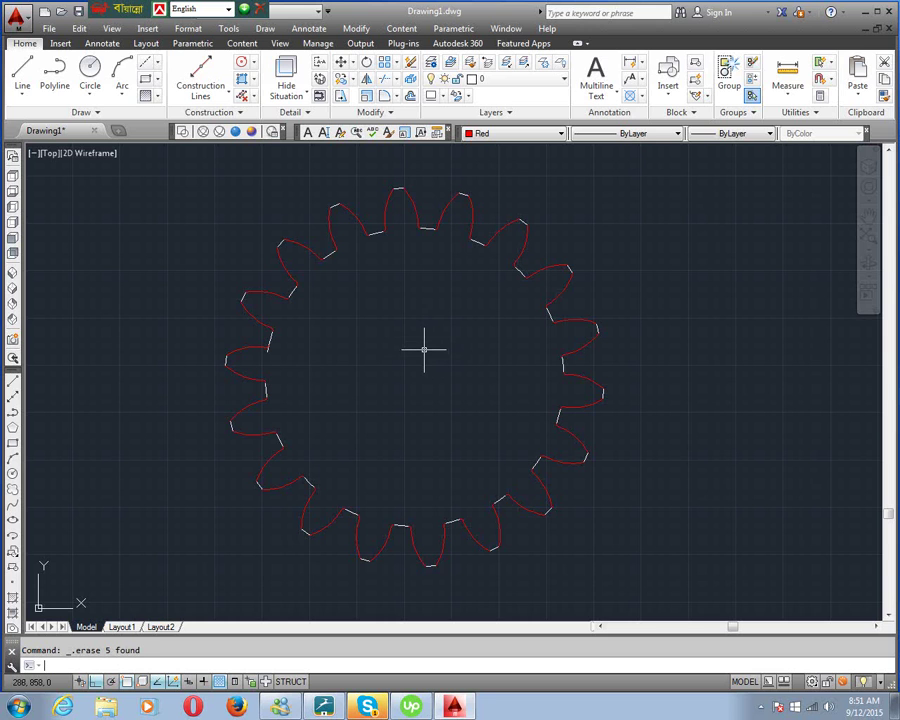
type("bo")
key("Return")
key("Return")
left_click(410, 381)
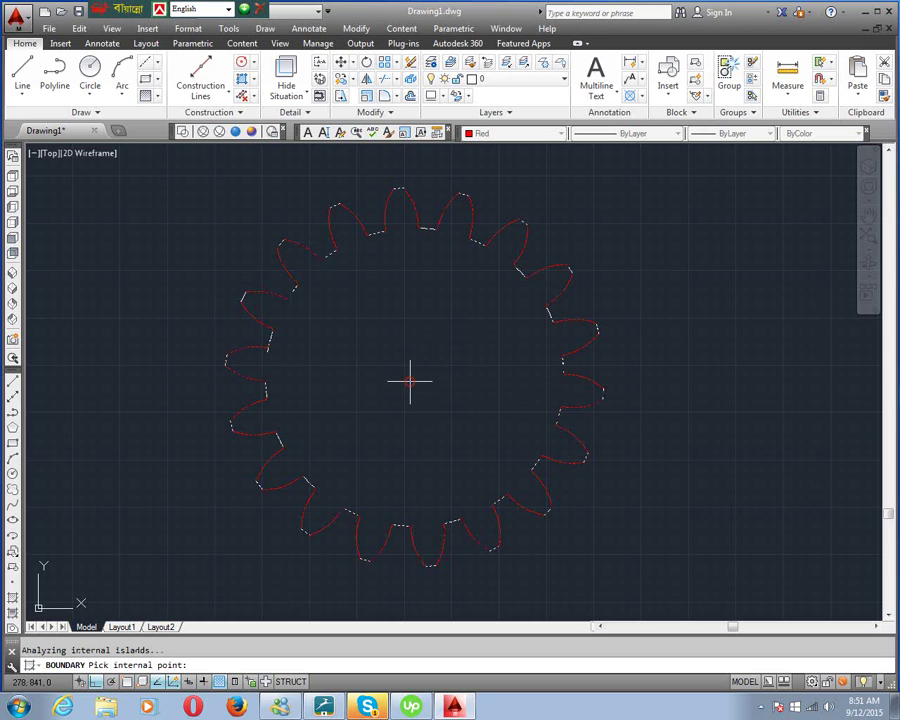
key("Return")
scroll(410, 381, "down", 5)
middle_click_drag(620, 390, 521, 371)
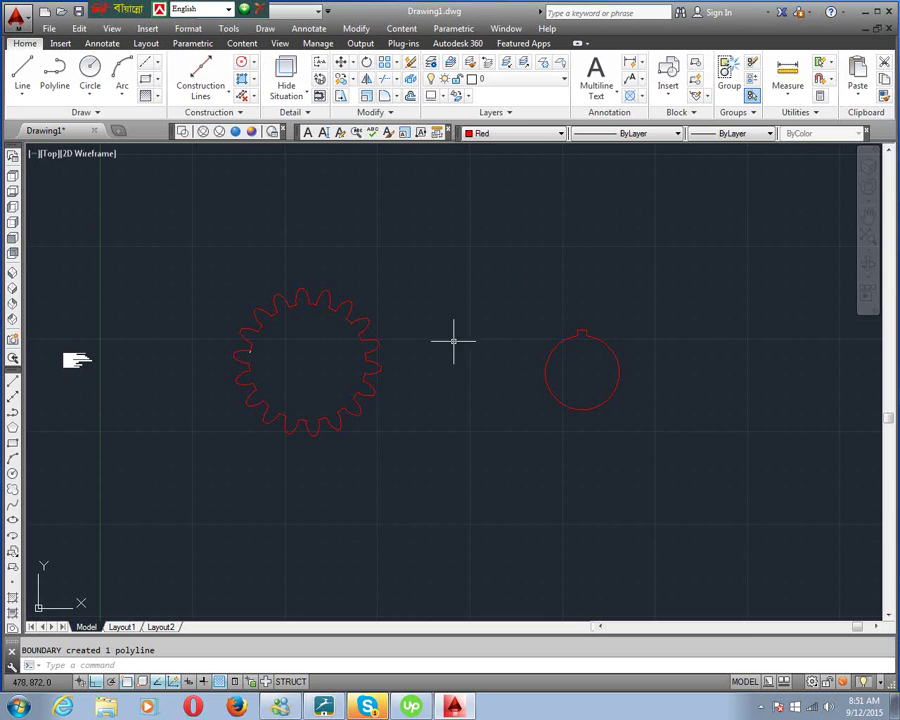
Step: Move the gear outline and its tooth array horizontally to the right, beyond the keyed circle
type("m")
key("Return")
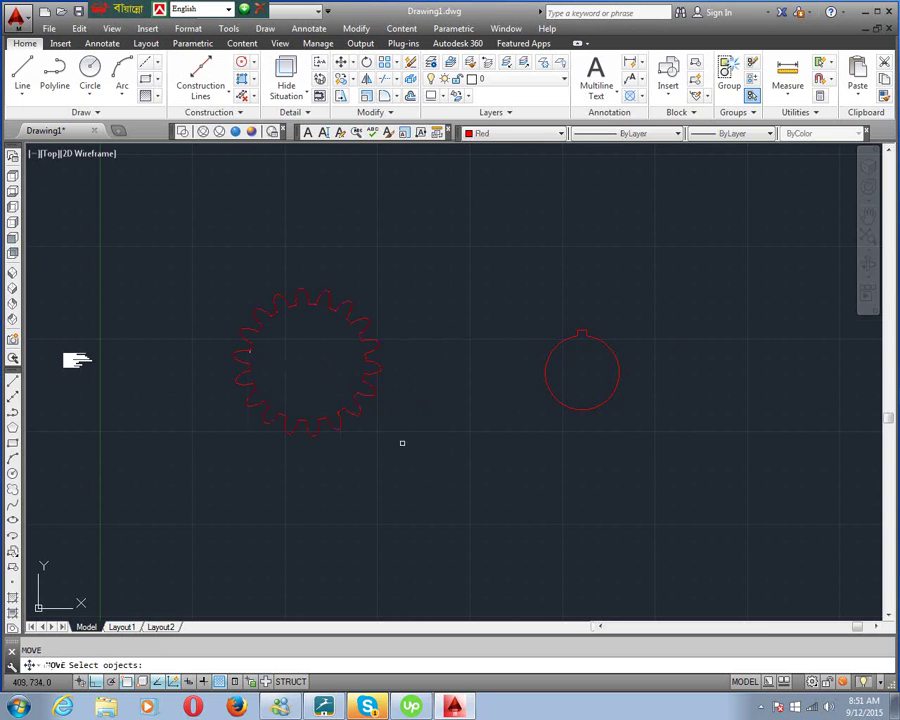
left_click(371, 392)
left_click(360, 399)
key("Return")
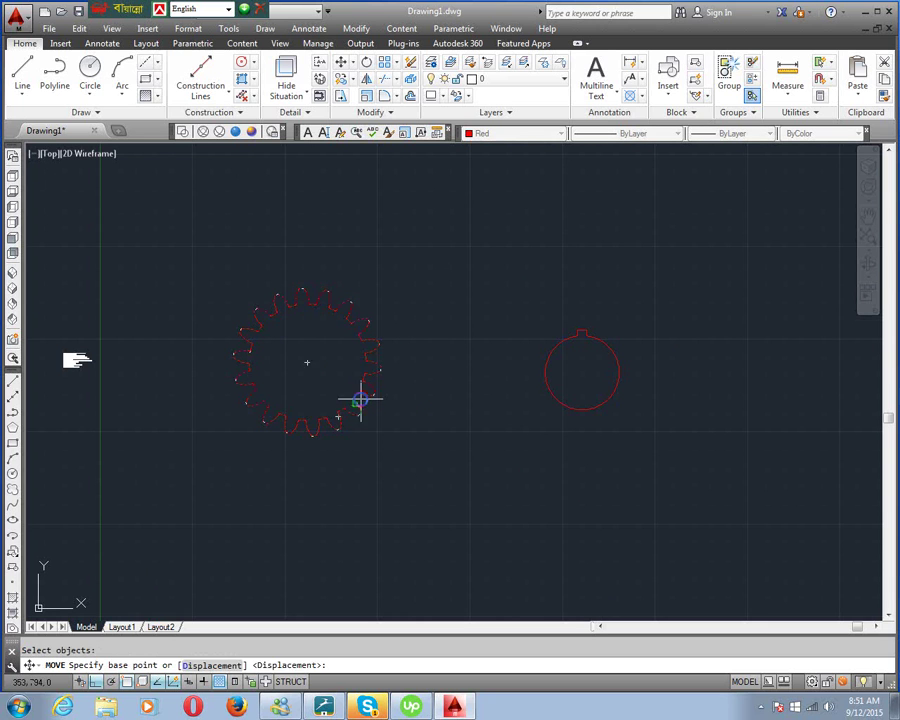
left_click(353, 413)
left_click(811, 405)
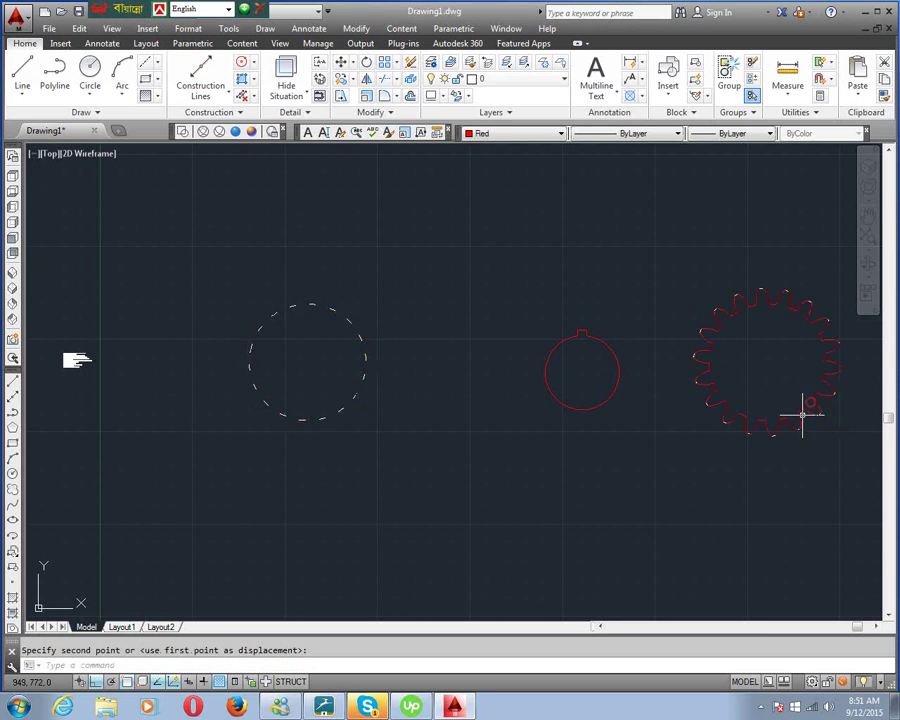
Step: Erase the leftover root circle arcs at the gear's original location
left_click(400, 264)
left_click(229, 456)
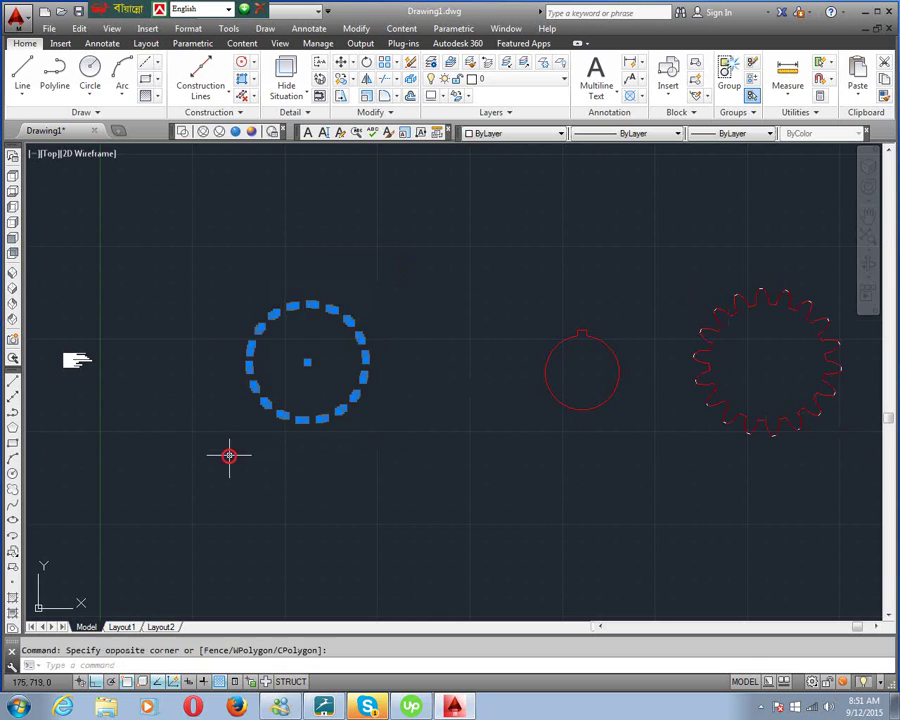
key("Delete")
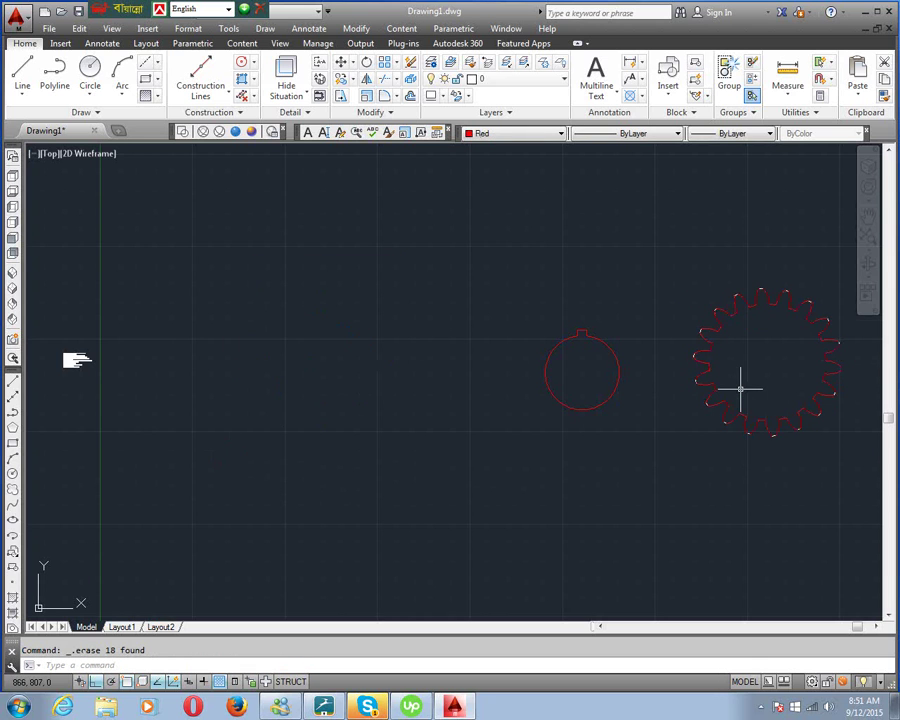
Step: Move the closed gear outline horizontally back to its original location, on the opposite side of the keyed circle
key("Return")
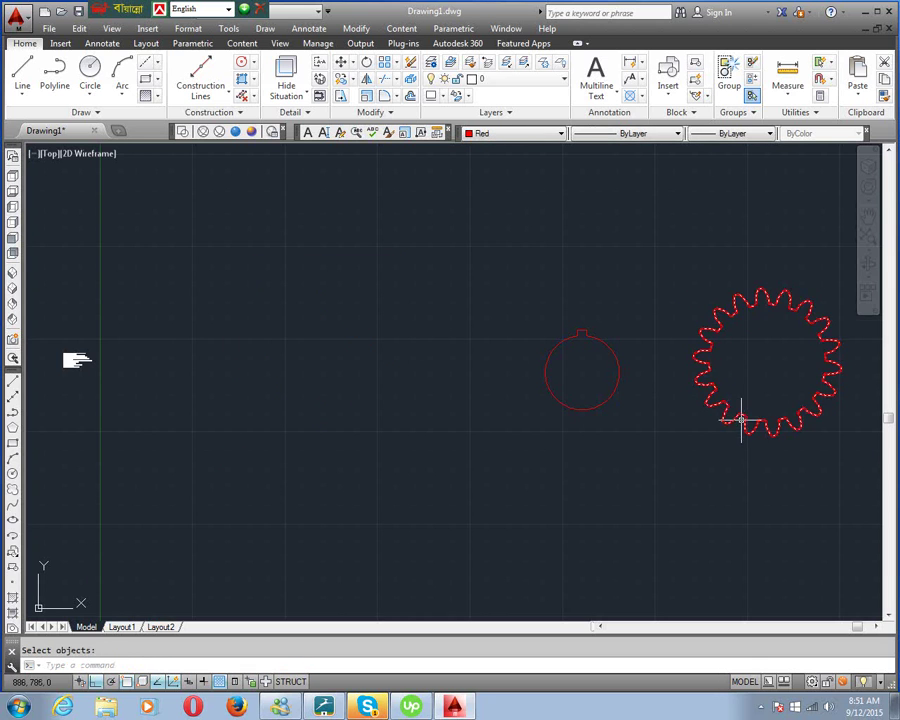
key("Escape")
type("m")
key("Return")
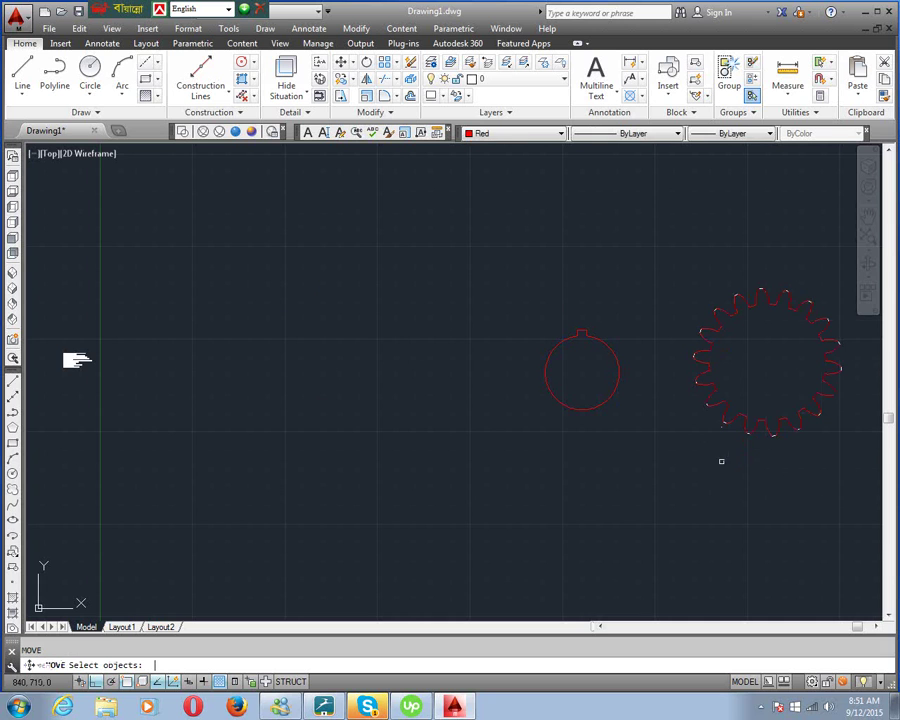
left_click(743, 414)
left_click(743, 414)
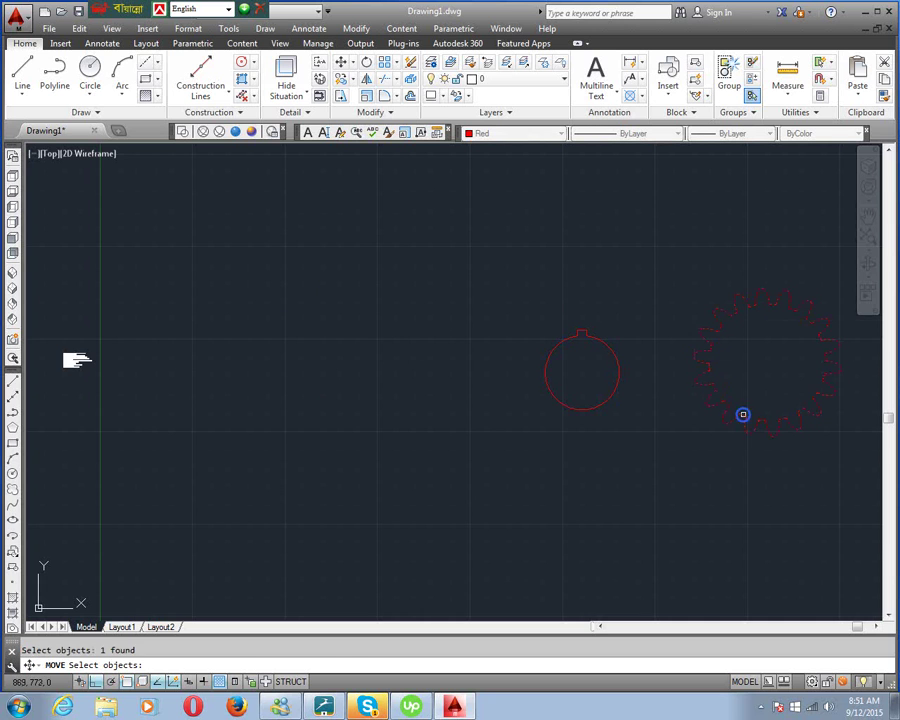
key("Return")
left_click(771, 381)
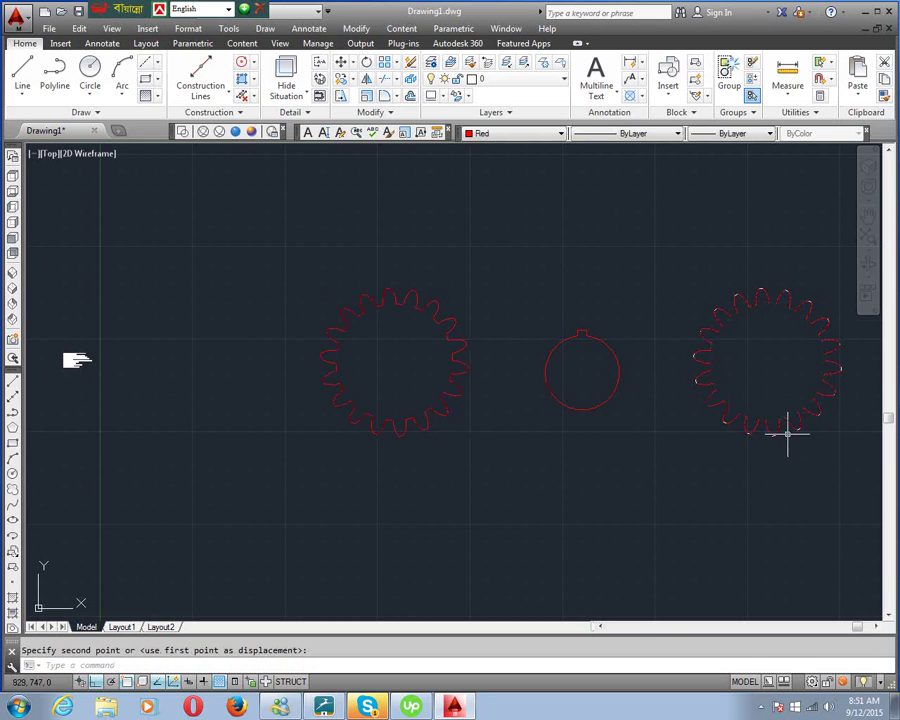
Step: Erase the leftover tooth array beyond the keyed circle
scroll(792, 297, "down", 3)
left_click(818, 281)
left_click(729, 388)
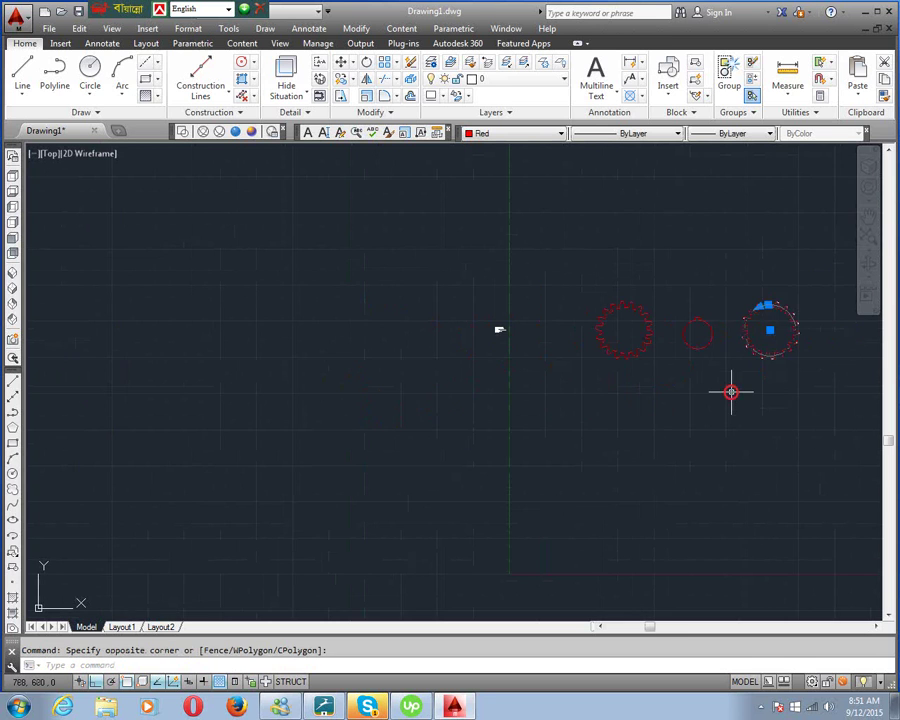
key("Delete")
Step: Extrude the closed gear outline to a height of 50
middle_click_drag(646, 300, 580, 370)
scroll(584, 372, "up", 5)
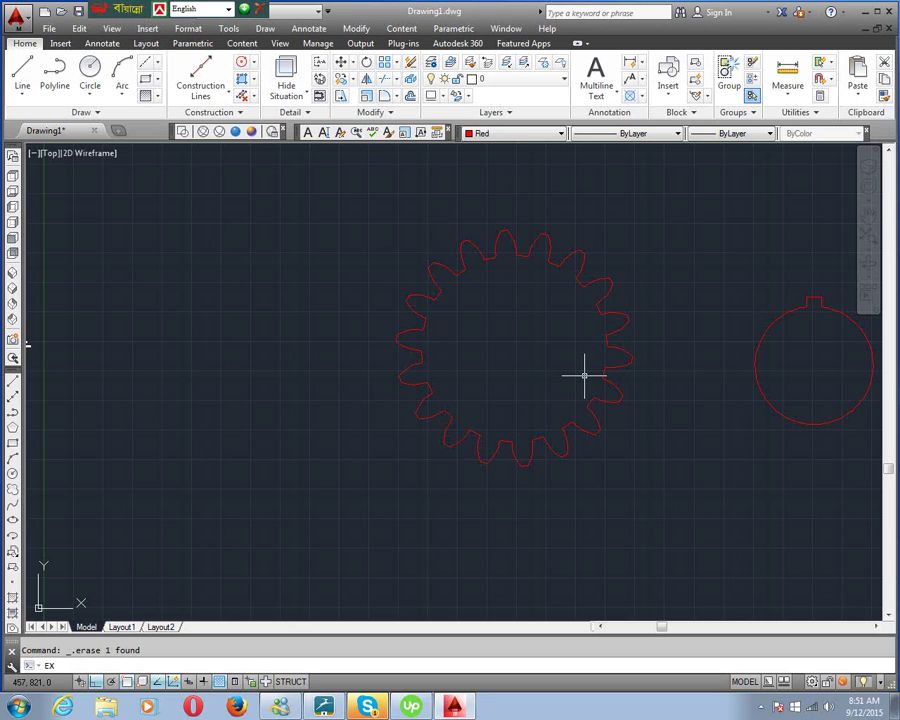
type("t")
key("Return")
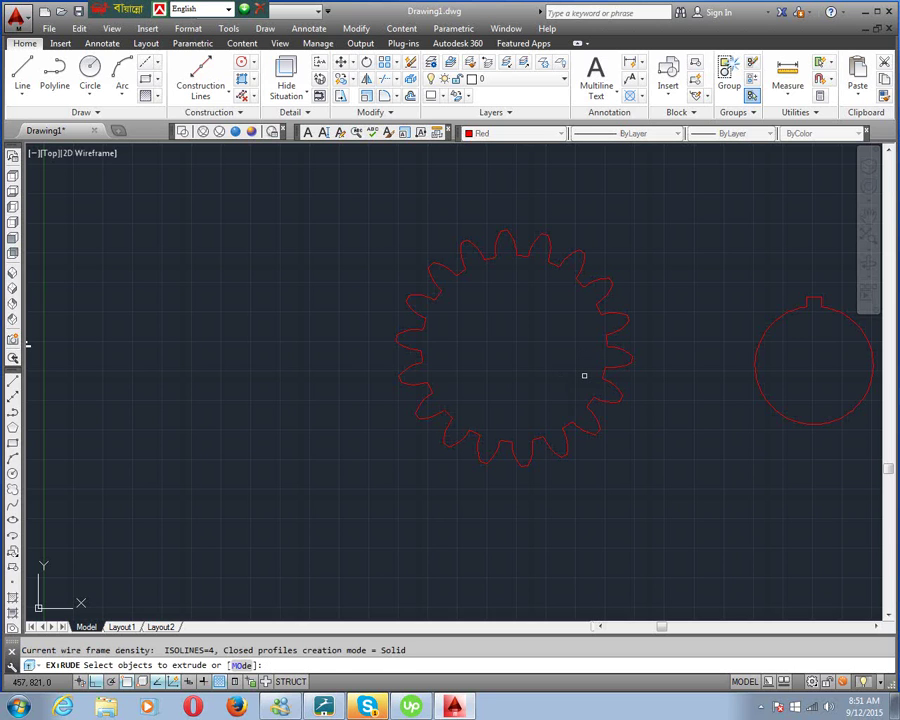
left_click(679, 487)
left_click(559, 362)
key("Return")
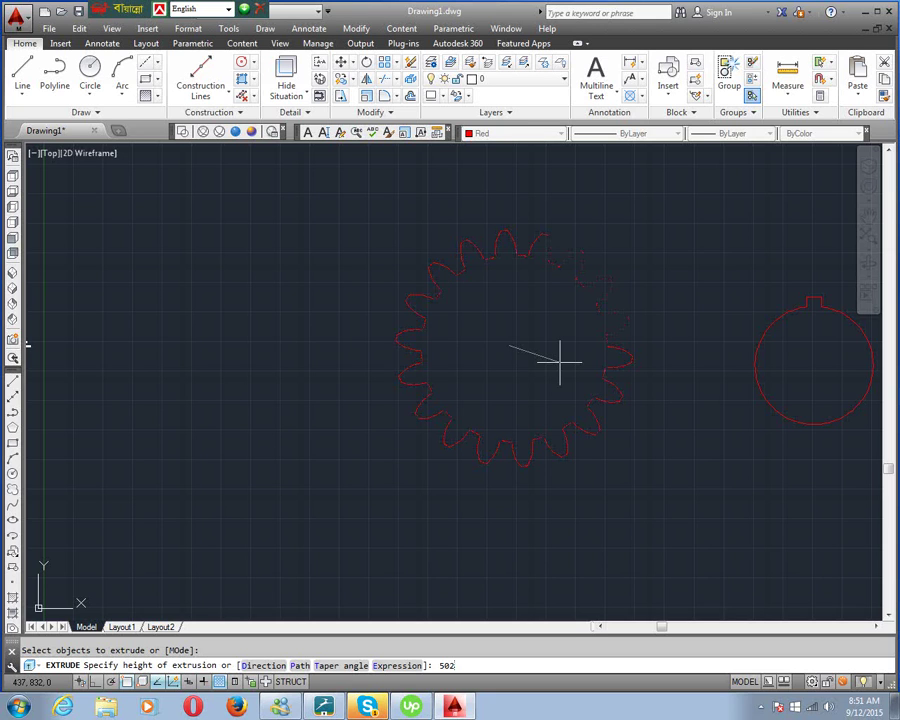
type("502")
key("BackSpace")
key("Return")
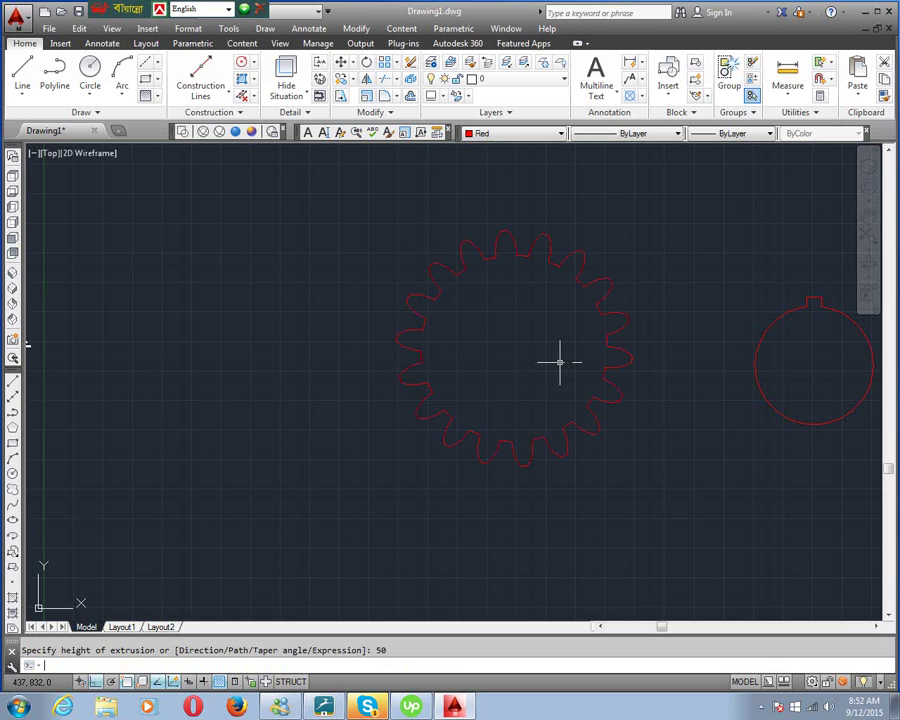
Step: Extrude the keyed circle profile to a height of 50
middle_click_drag(772, 396, 516, 424)
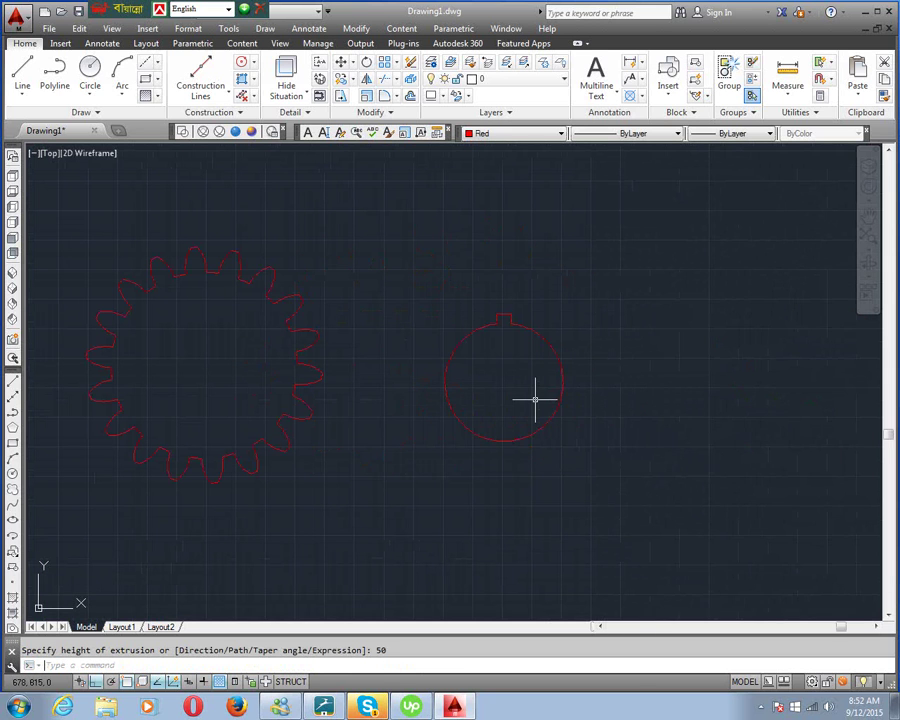
key("Return")
left_click(578, 460)
left_click(522, 401)
key("Return")
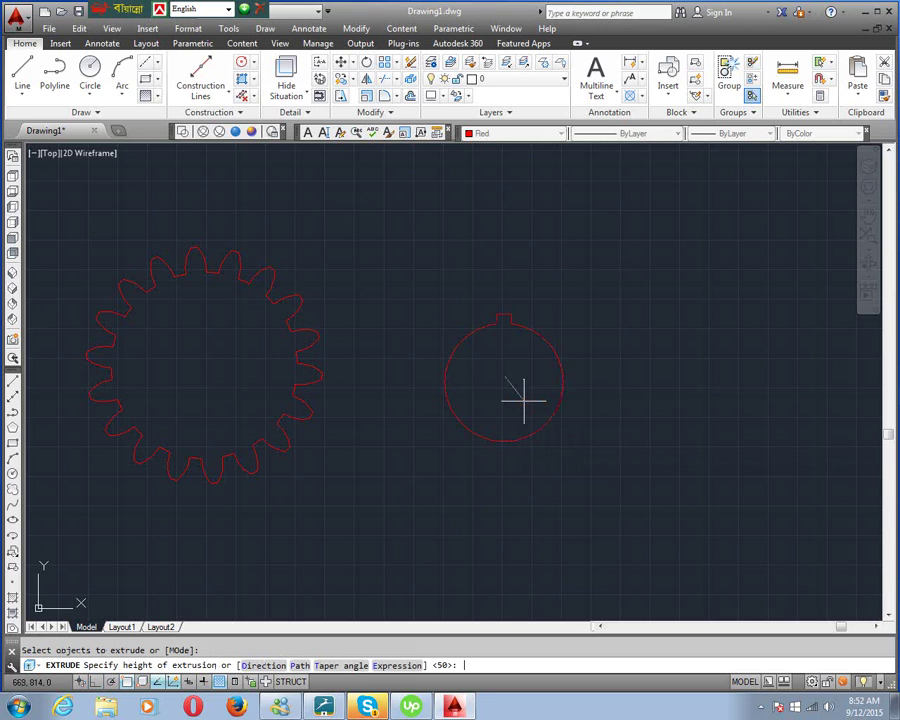
type("50")
key("Return")
Step: Display the model in the Conceptual visual style
scroll(416, 356, "down", 3)
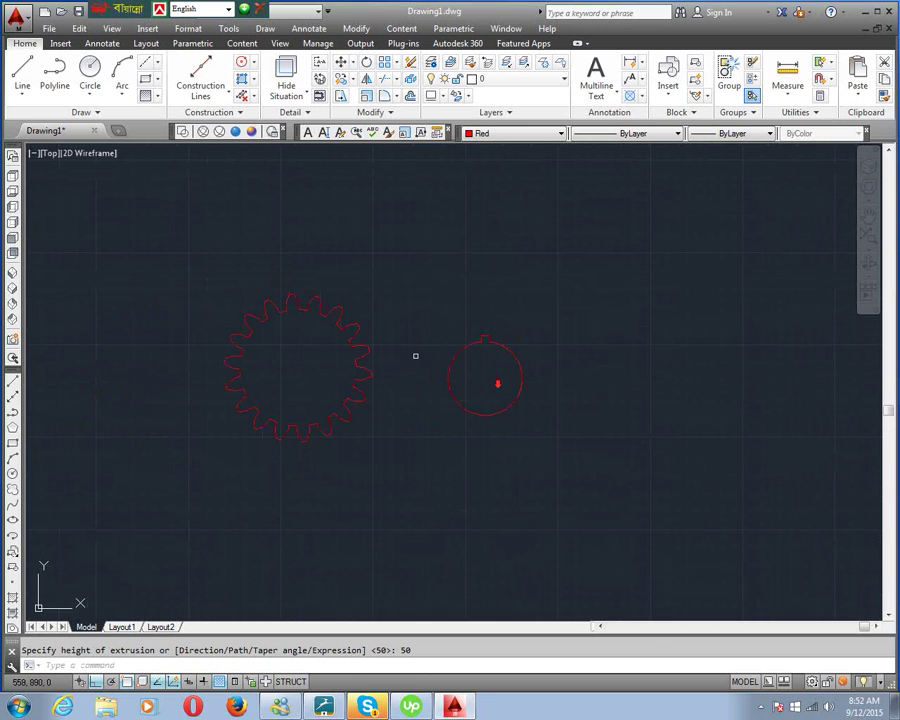
left_click(345, 290)
left_click(367, 258)
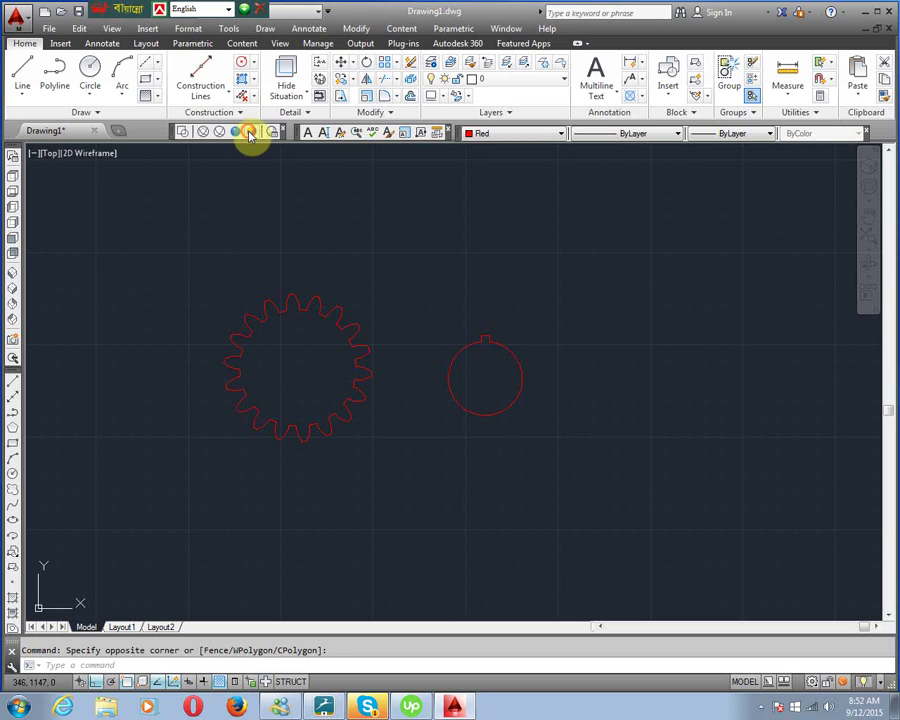
left_click(251, 135)
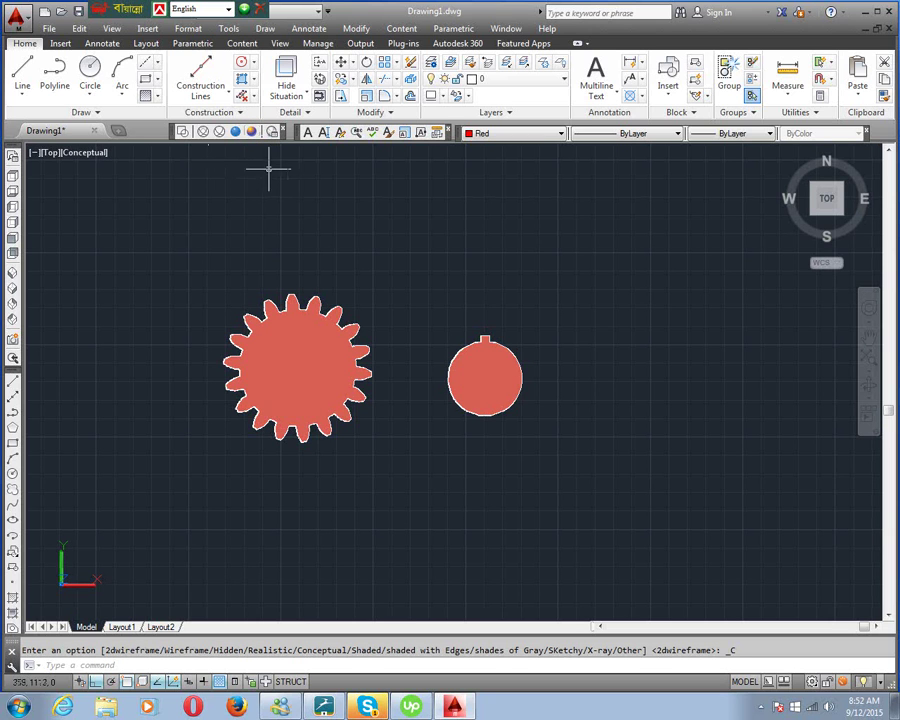
Step: Move the keyed solid by its centre onto the gear's centre and switch to the SW Isometric view
type("m")
key("Return")
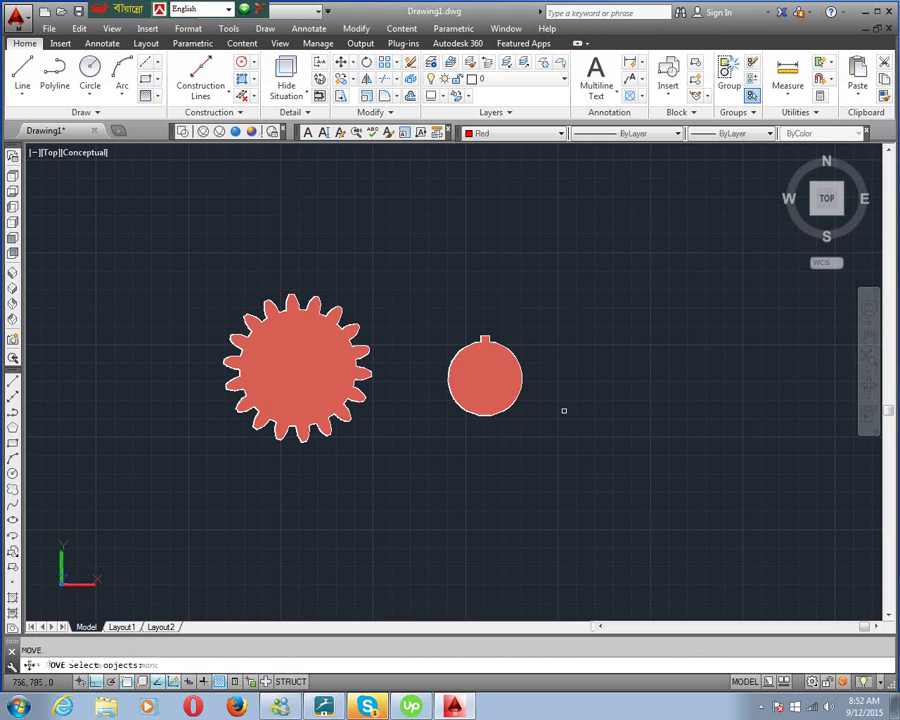
left_click(581, 446)
left_click(470, 331)
key("Return")
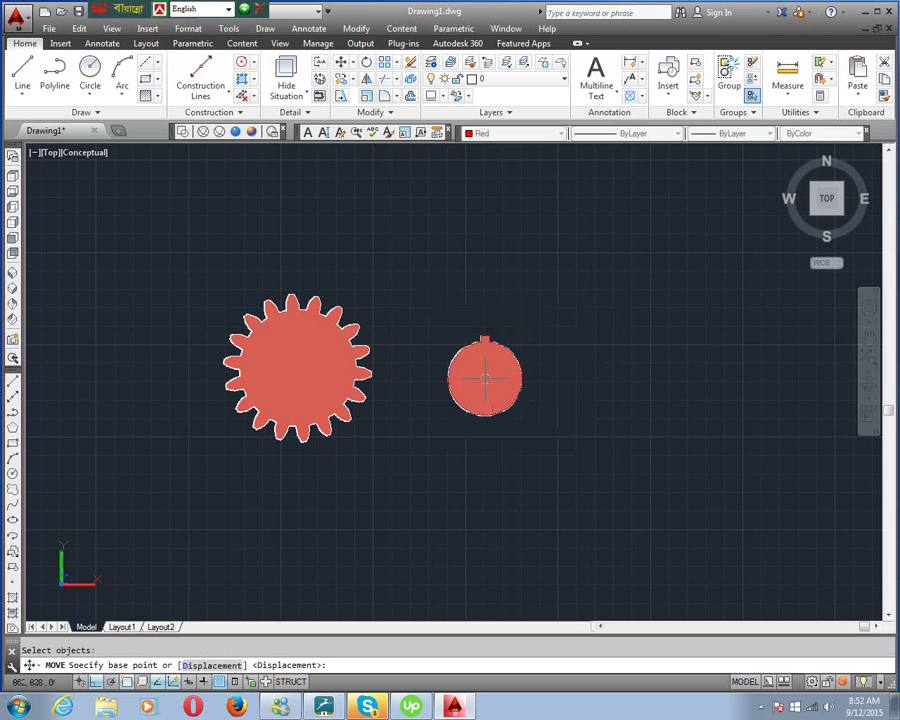
left_click(485, 378)
left_click(298, 367)
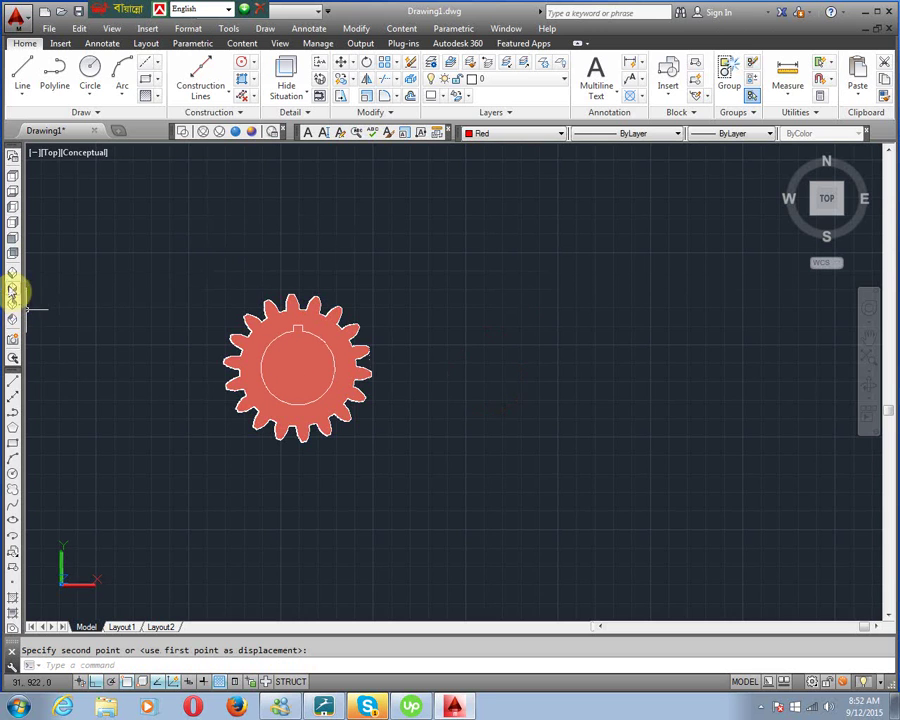
left_click(13, 289)
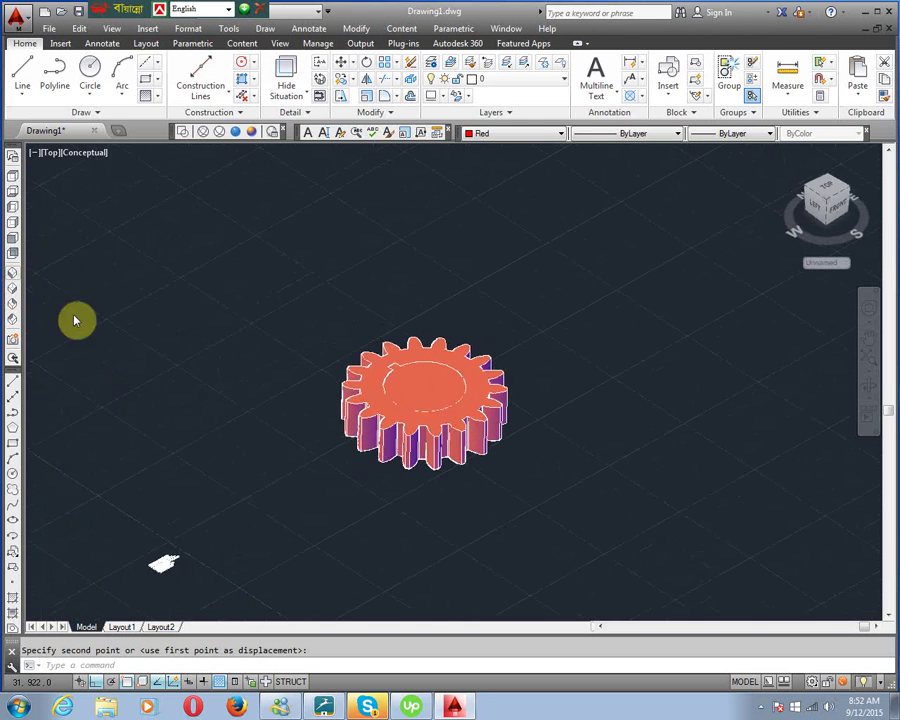
scroll(422, 514, "up", 3)
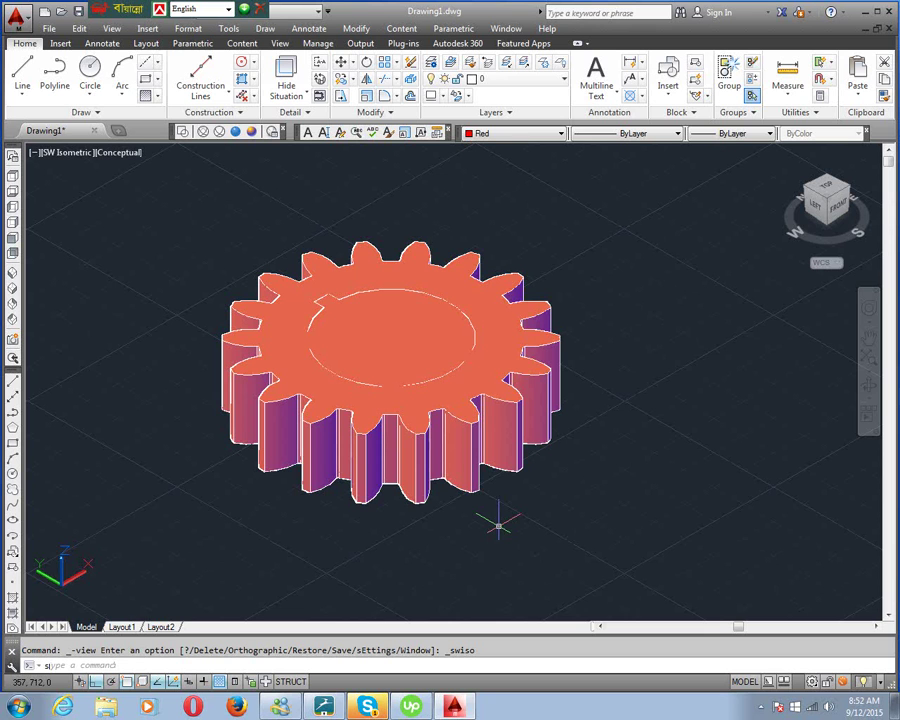
Step: Try to subtract the keyed solid from the gear solid
key("Return")
left_click(488, 501)
left_click(464, 477)
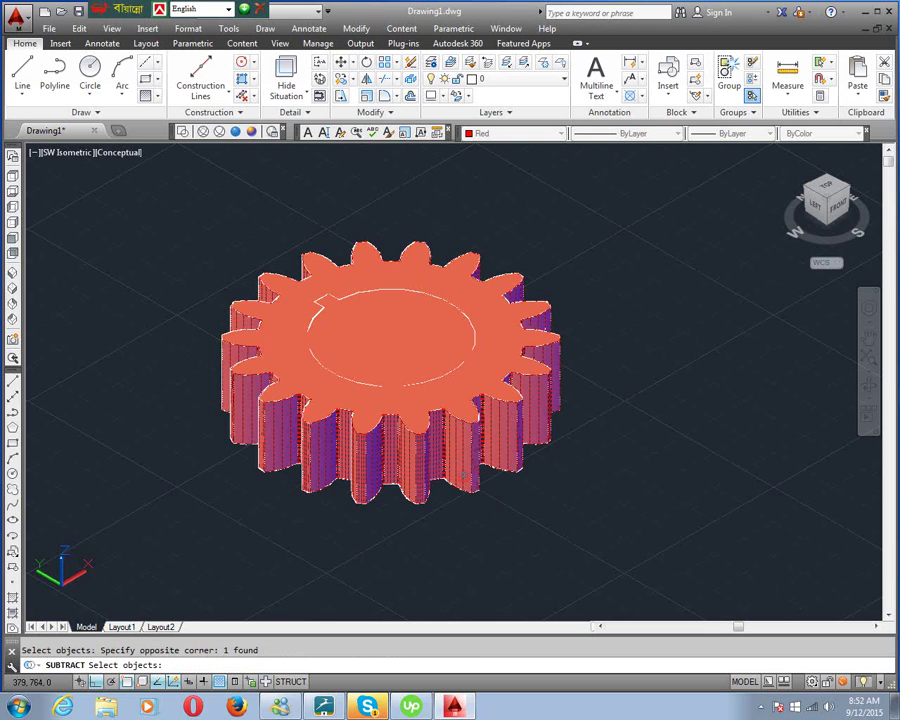
key("Return")
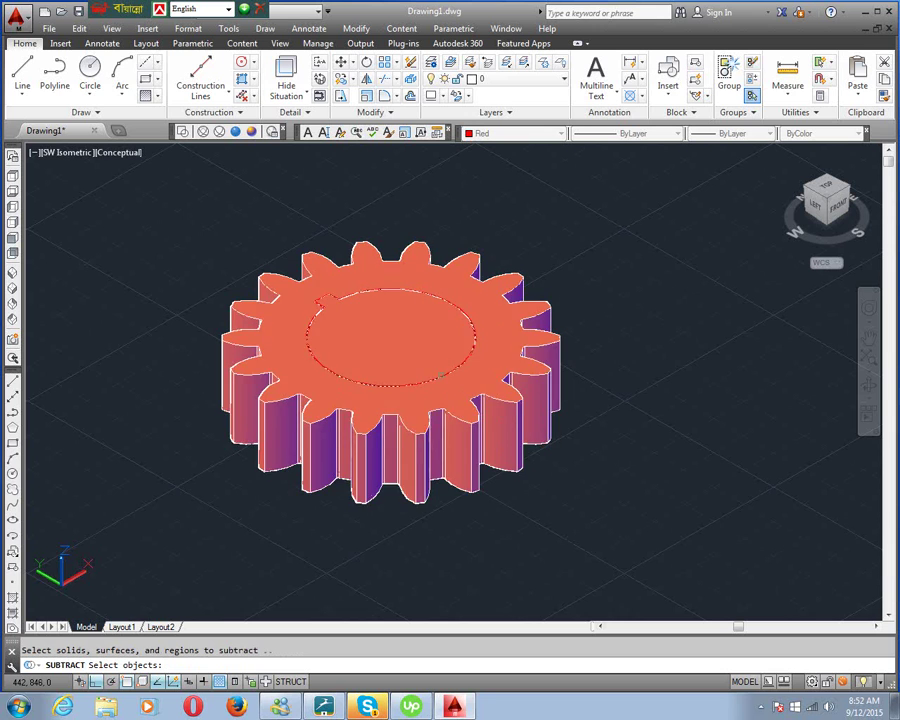
left_click(441, 375)
key("Return")
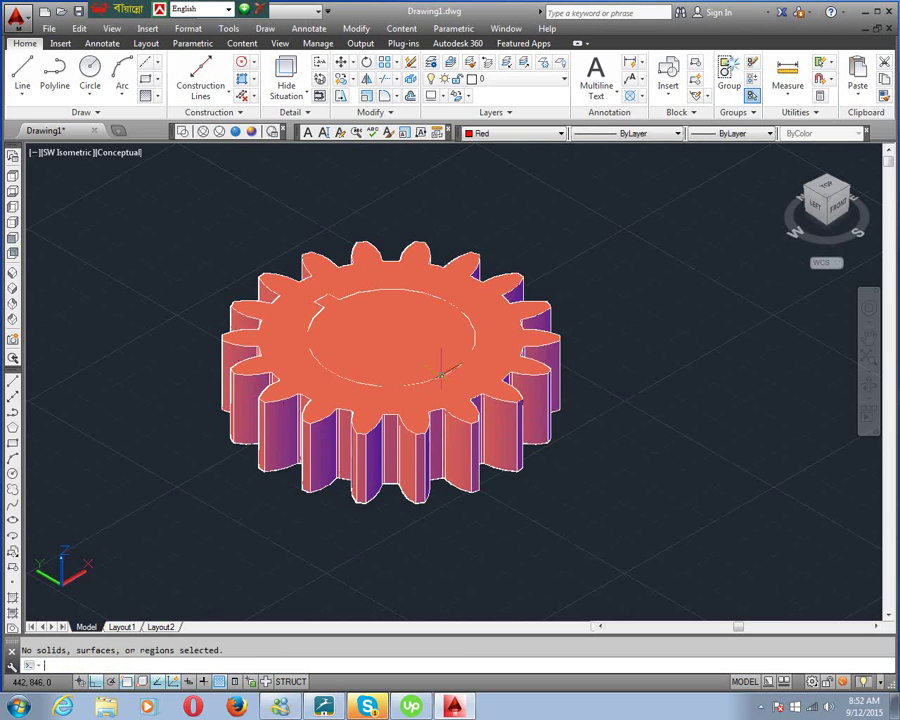
Step: Erase the gear solid to inspect the keyed solid inside it, and undo the erasure
left_click(445, 372)
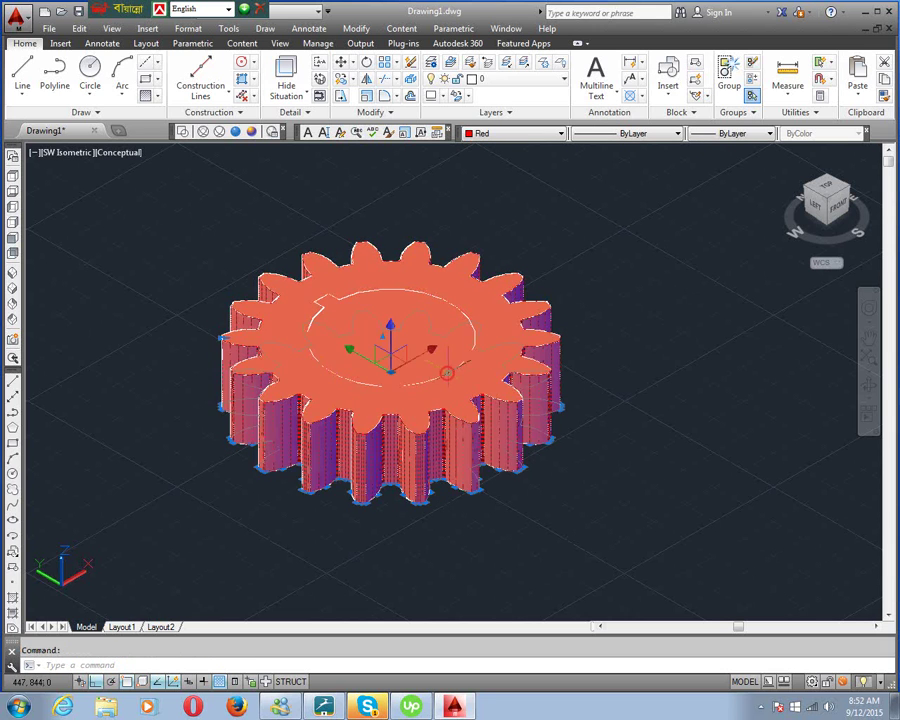
key("Delete")
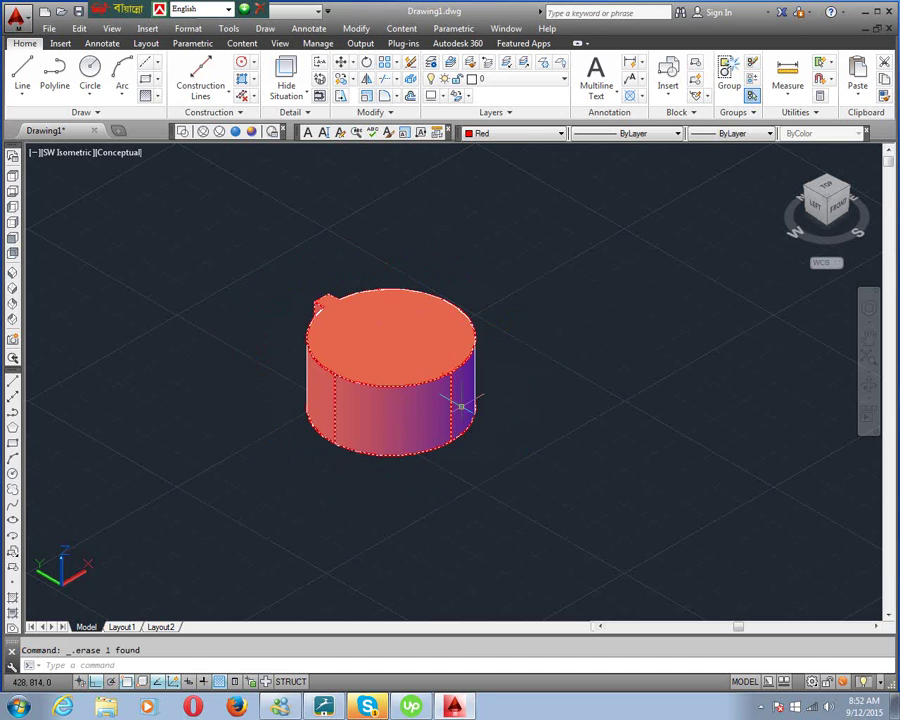
key("ctrl+z")
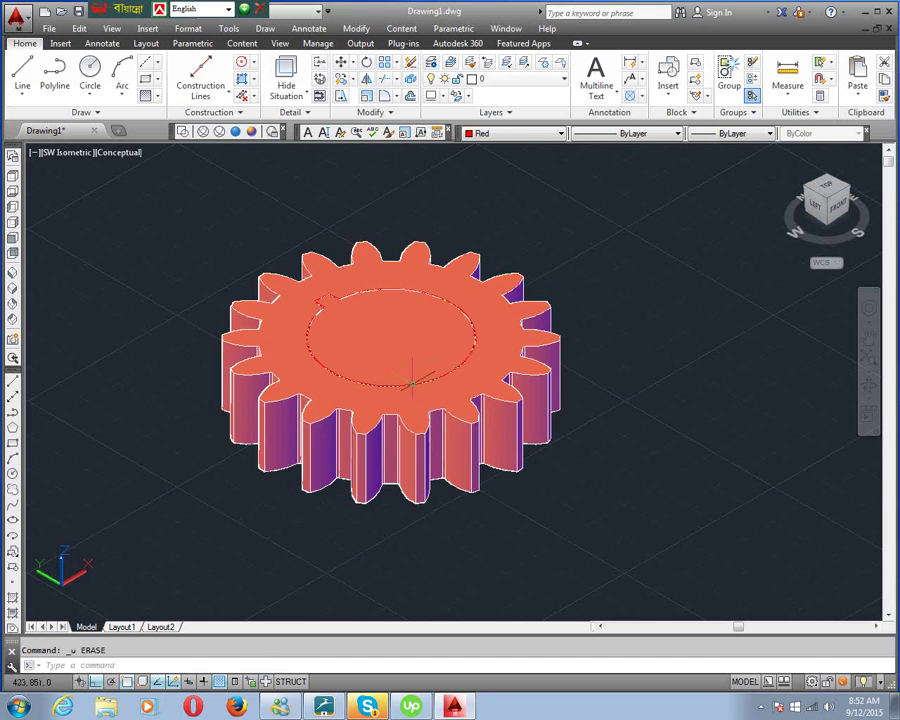
Step: Try to move the keyed solid along the X axis out of the gear
scroll(415, 378, "up", 5)
scroll(418, 383, "up", 1)
scroll(420, 383, "down", 3)
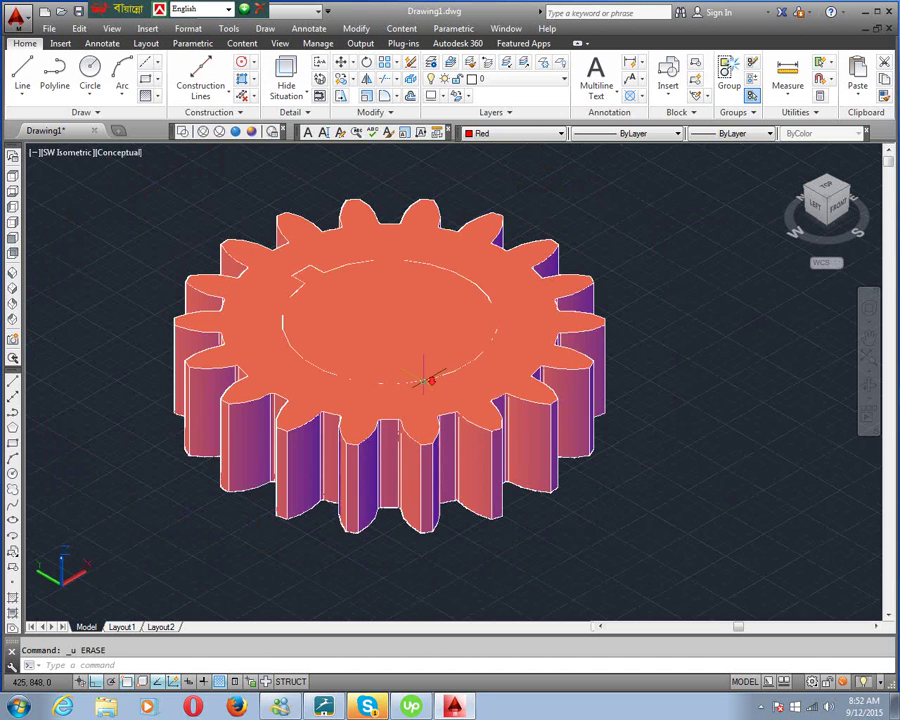
scroll(423, 383, "up", 2)
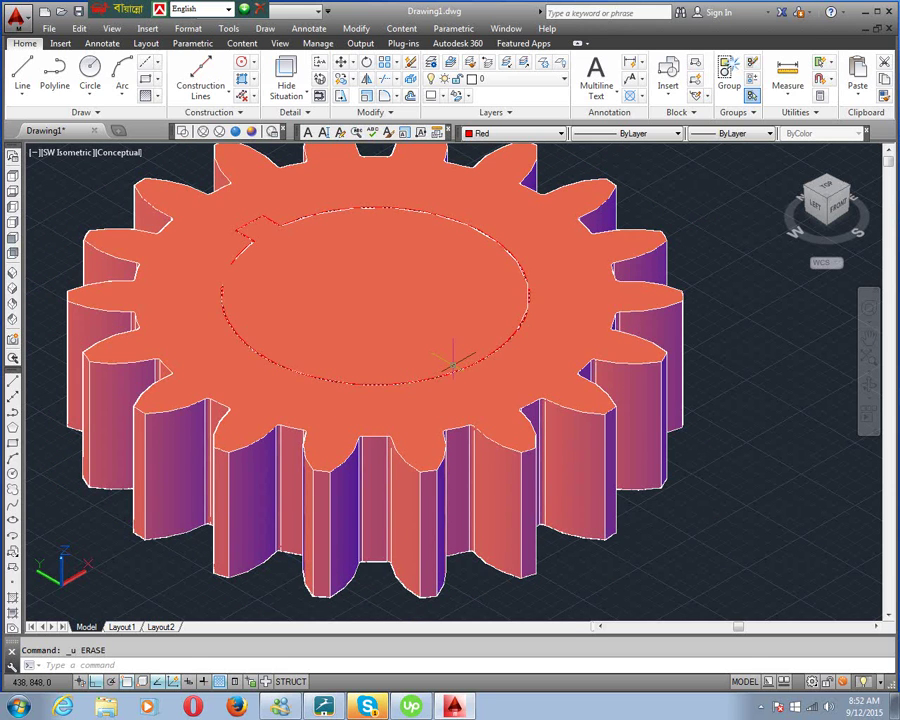
type("m")
key("Return")
left_click(463, 364)
key("Return")
left_click(358, 320)
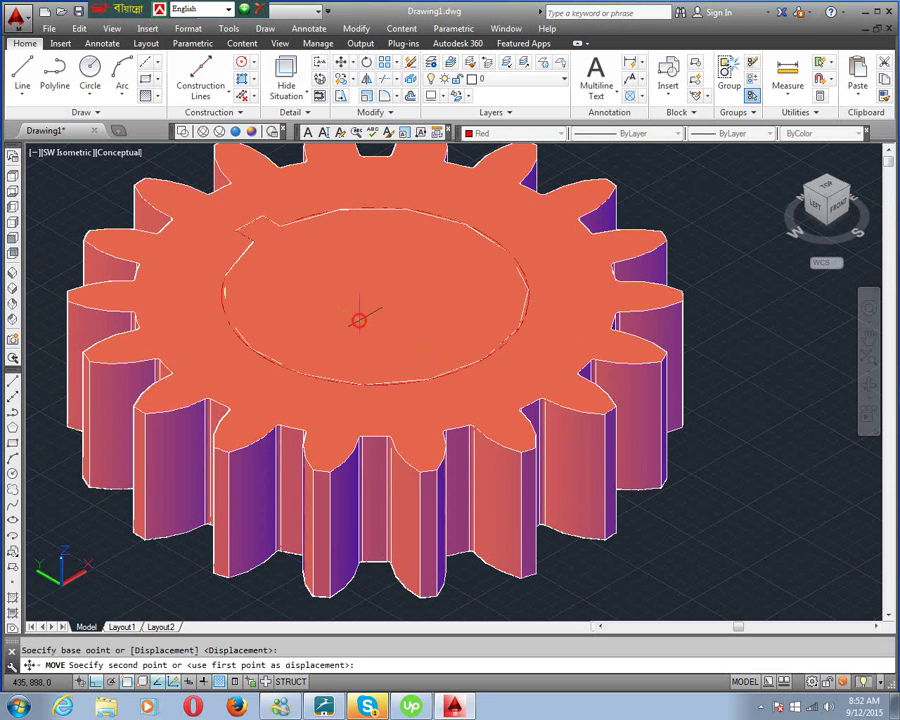
scroll(358, 320, "down", 5)
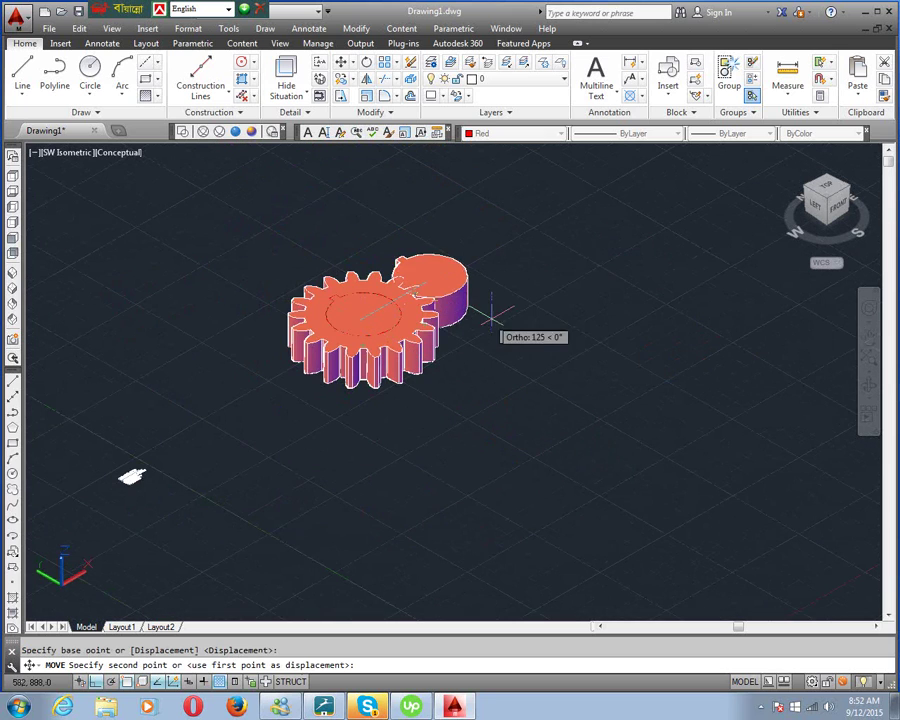
key("Escape")
scroll(380, 305, "up", 5)
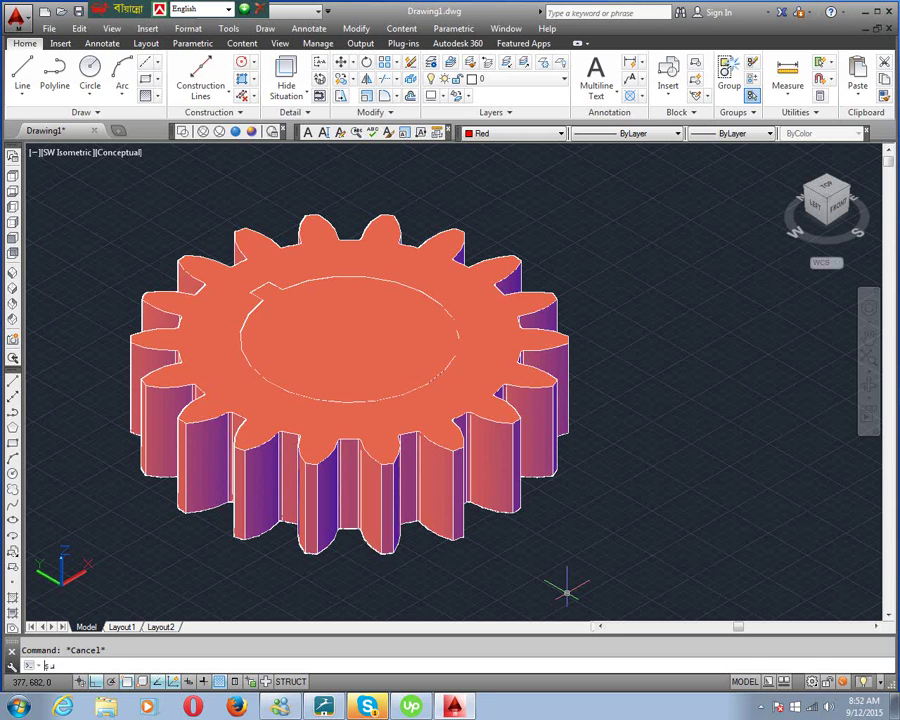
type("su")
key("Return")
left_click(448, 446)
key("Return")
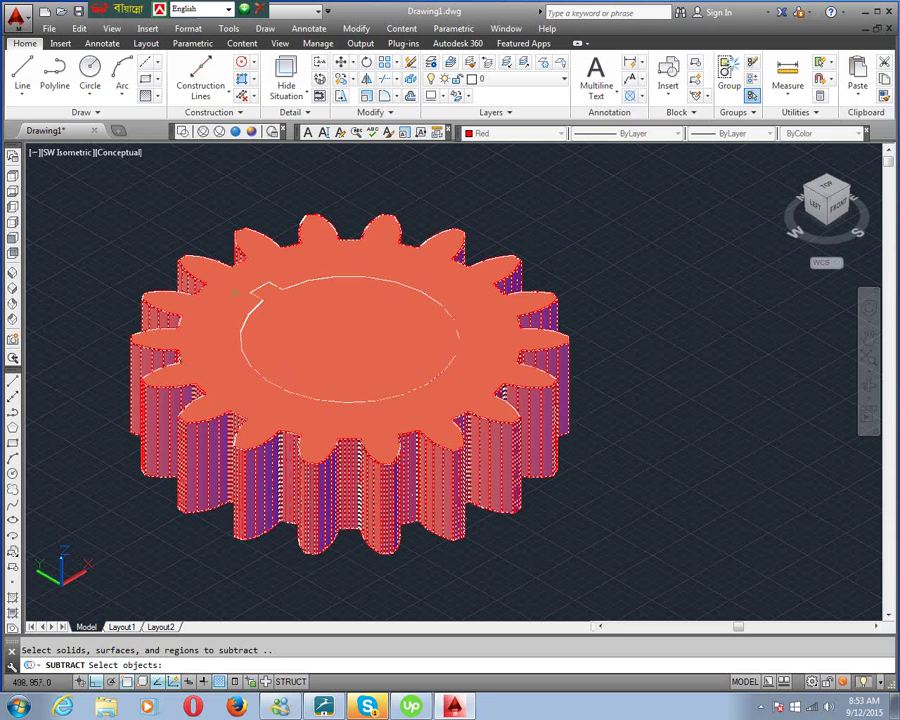
key("Escape")
key("Escape")
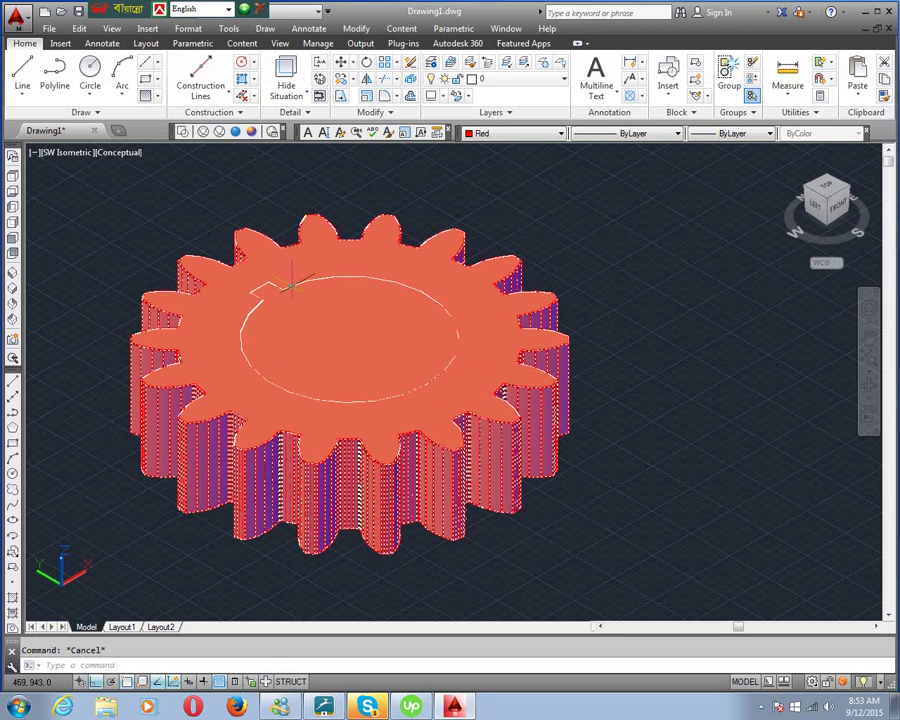
Step: Erase the keyed solid from the gear's centre and undo back through the last Subtract command
left_click(291, 286)
key("Delete")
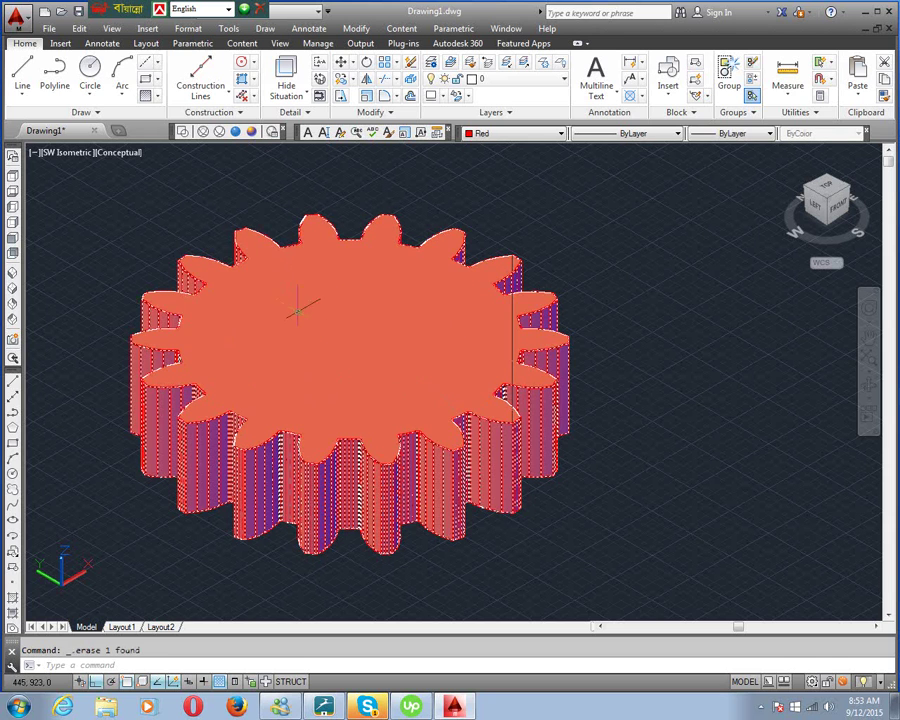
key("ctrl+z")
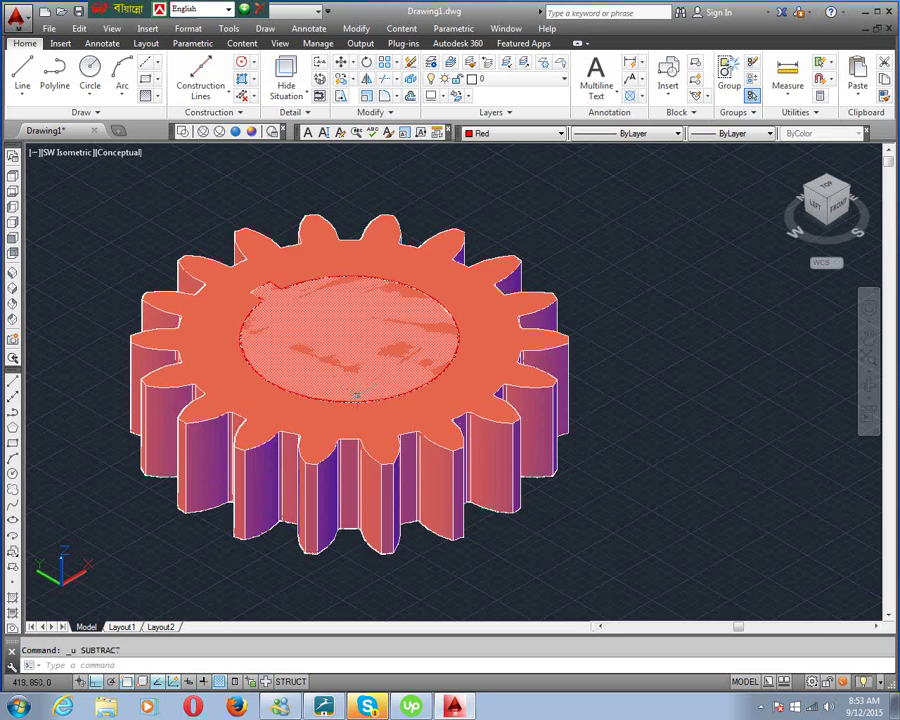
scroll(357, 395, "down", 5)
scroll(357, 395, "up", 4)
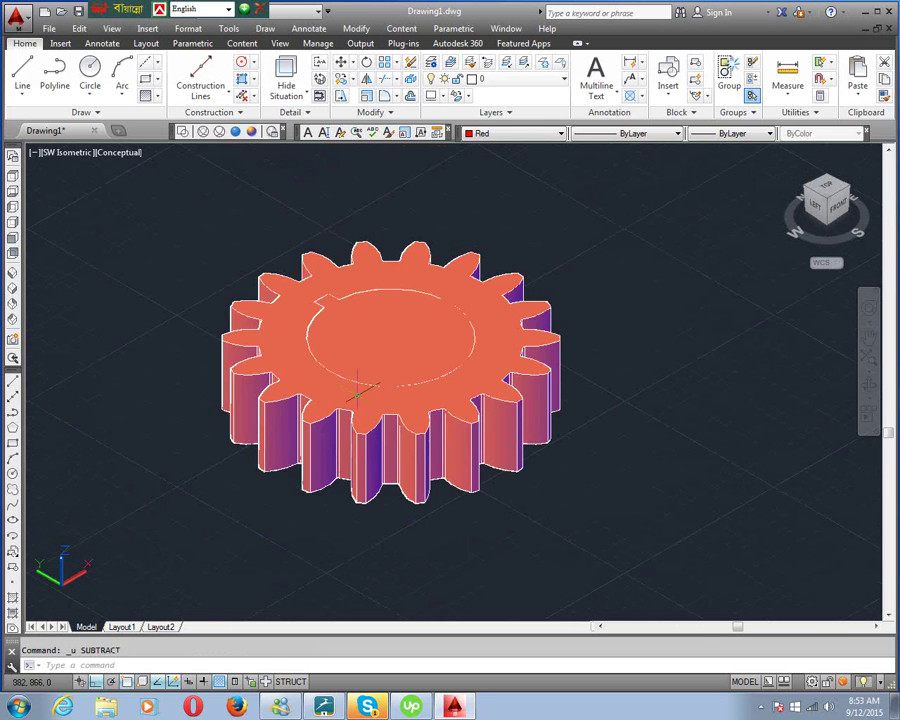
Step: Undo back through the earlier move of the keyed solid, and set the view to SW Isometric
key("ctrl+z")
key("ctrl+z")
key("ctrl+z")
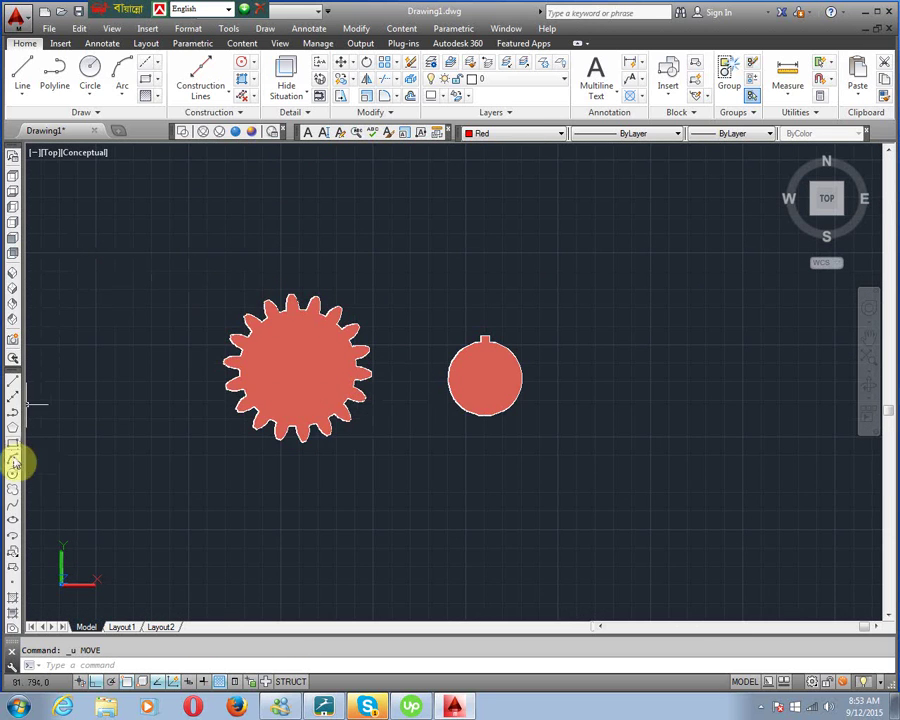
left_click(13, 273)
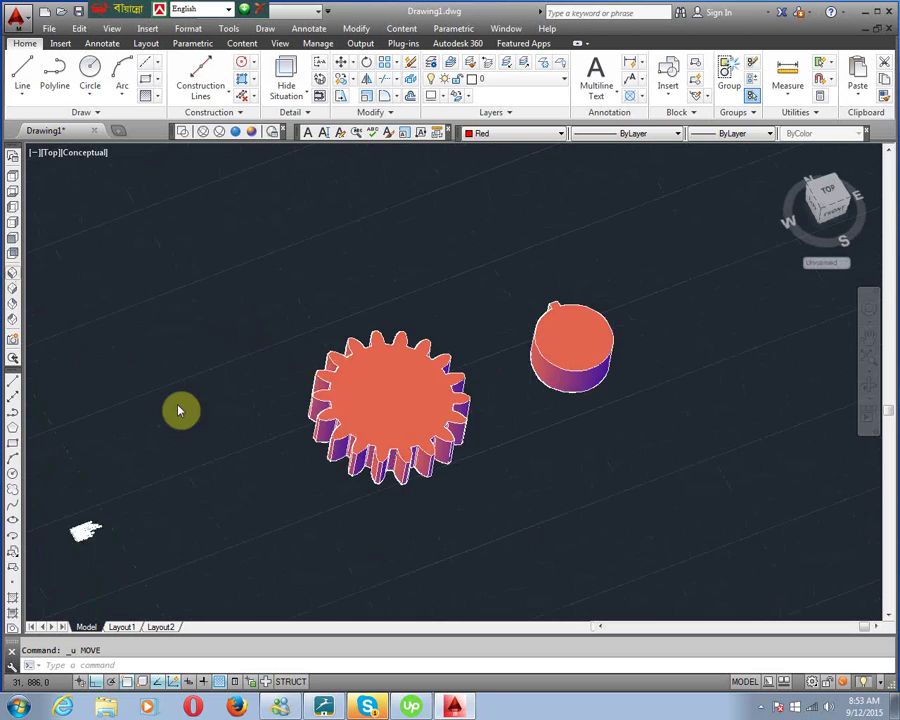
scroll(556, 406, "up", 4)
scroll(556, 406, "down", 5)
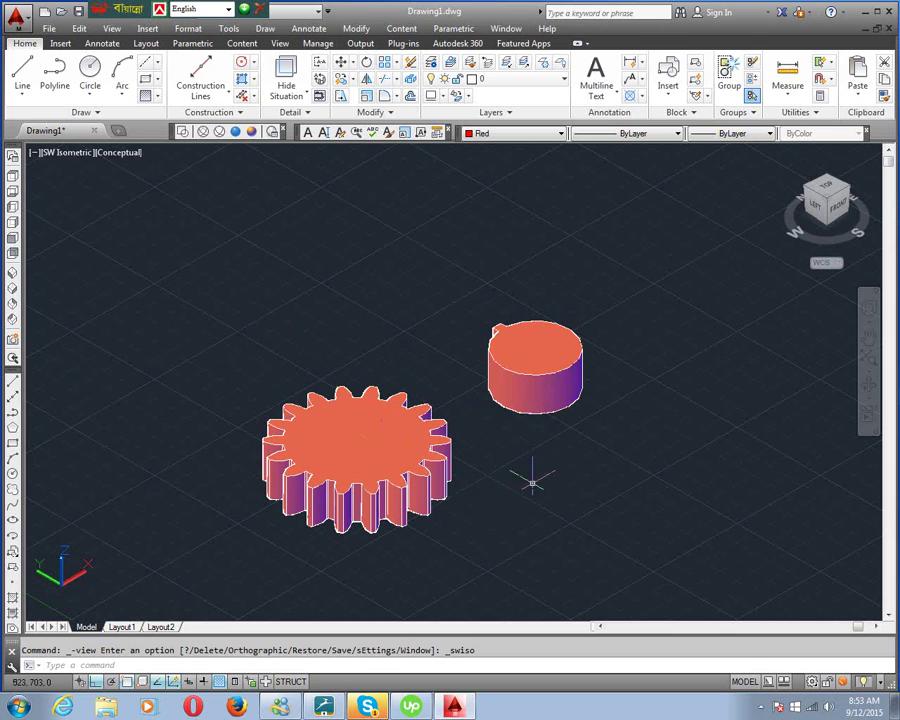
Step: Move the keyed solid from the centre of its top face to the centre of the gear's top face
type("m")
key("Return")
left_click(600, 425)
left_click(500, 332)
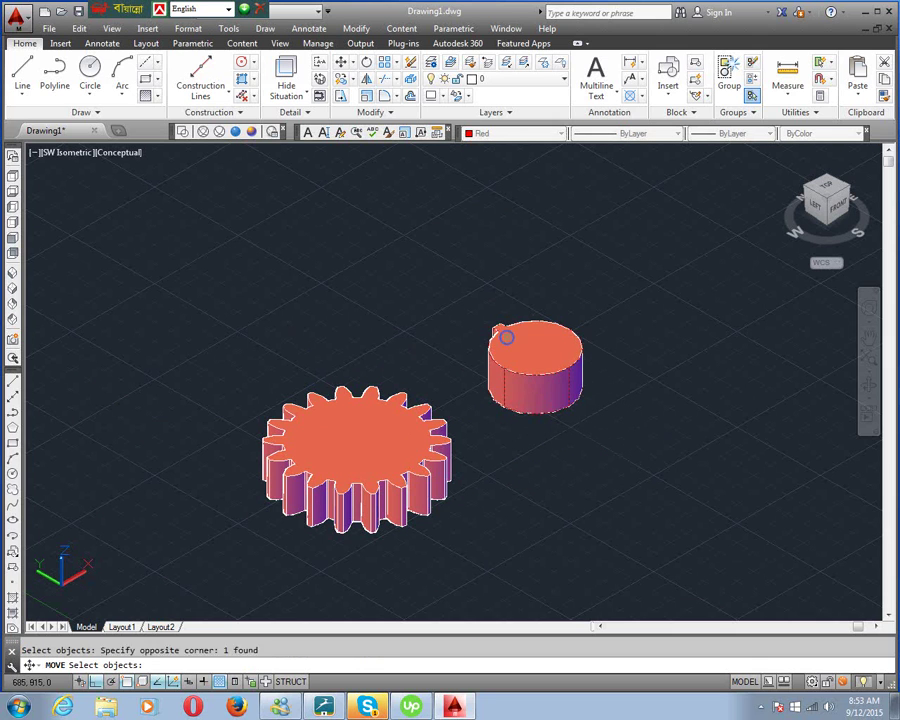
key("Return")
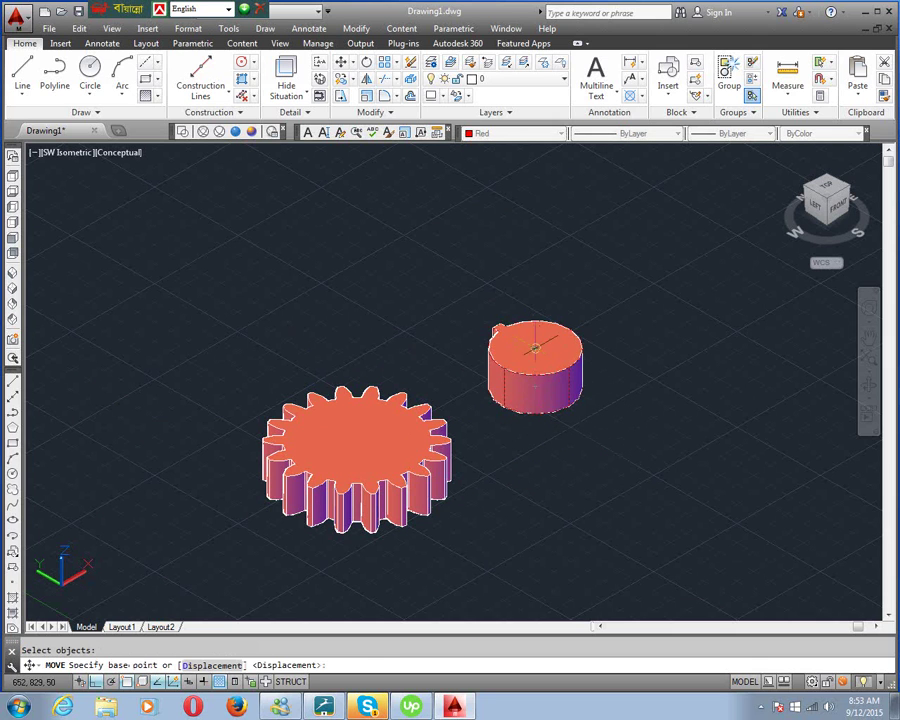
left_click(535, 347)
left_click(355, 441)
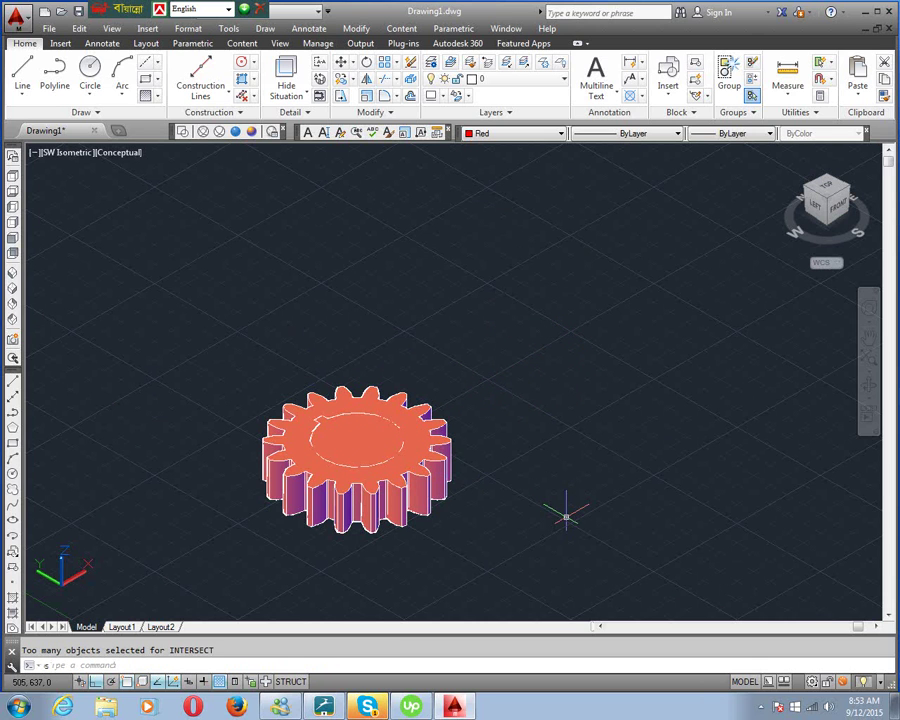
Step: Subtract the keyed solid from the gear solid to cut the keyed bore
key("Return")
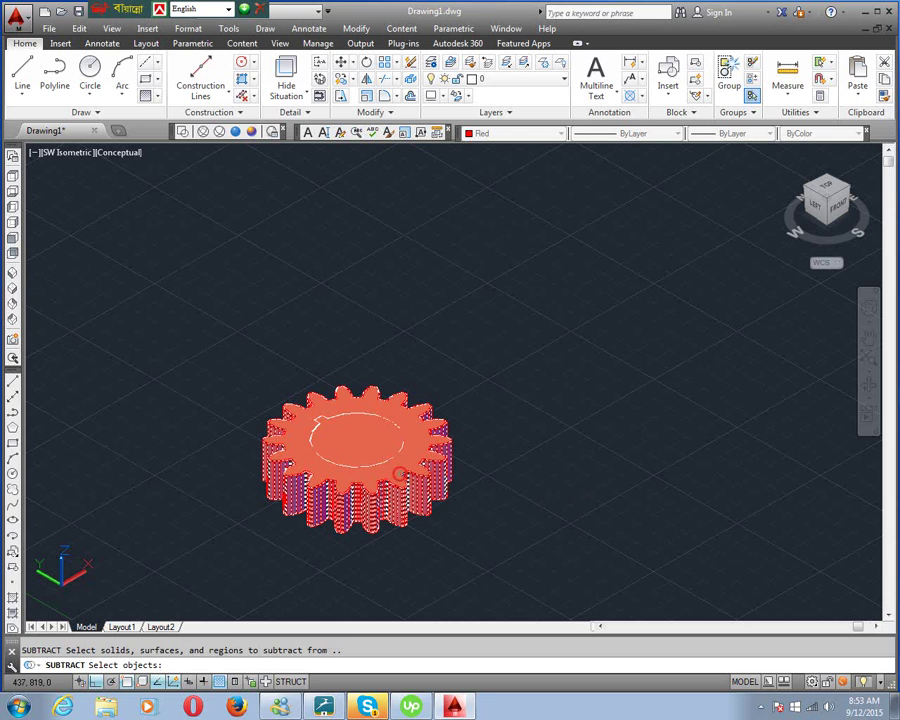
left_click(399, 474)
key("Return")
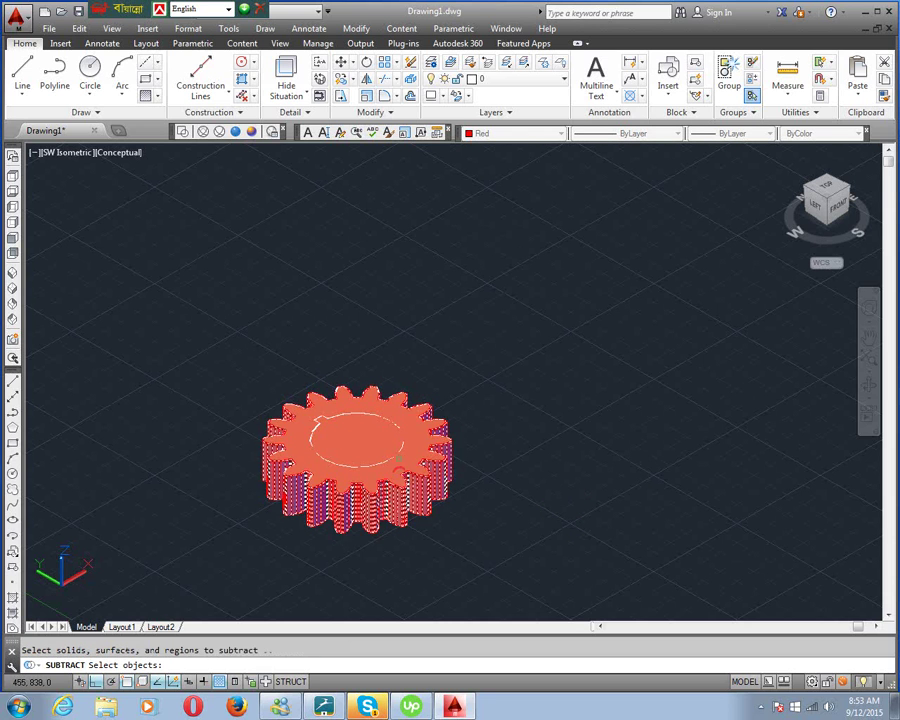
left_click(396, 454)
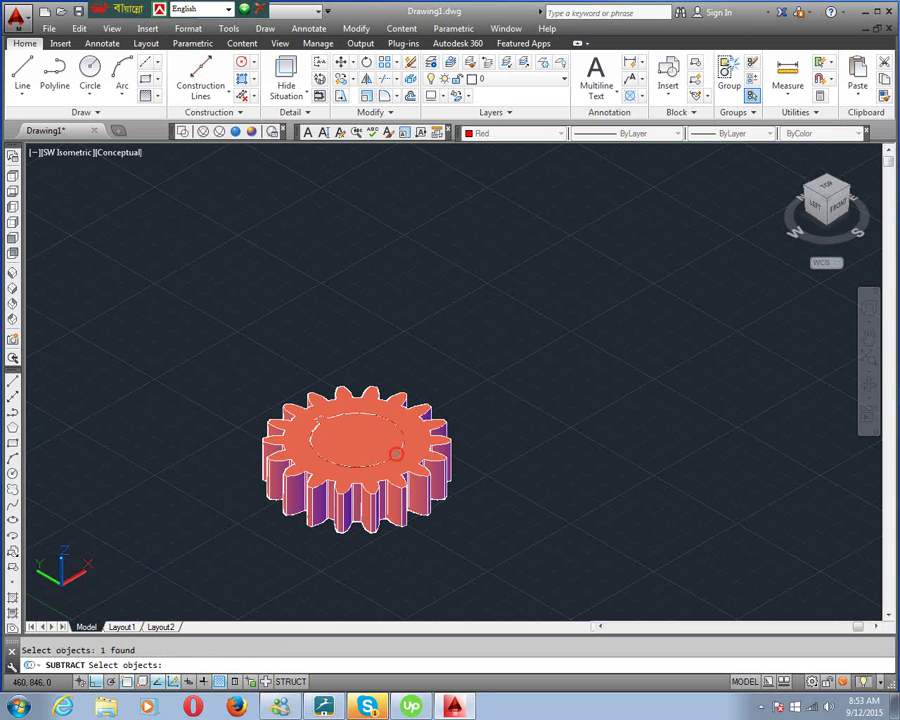
key("Return")
Step: Inspect the gear's keyed bore up close, also from the SE Isometric view
scroll(514, 442, "down", 4)
middle_click_drag(336, 522, 241, 438)
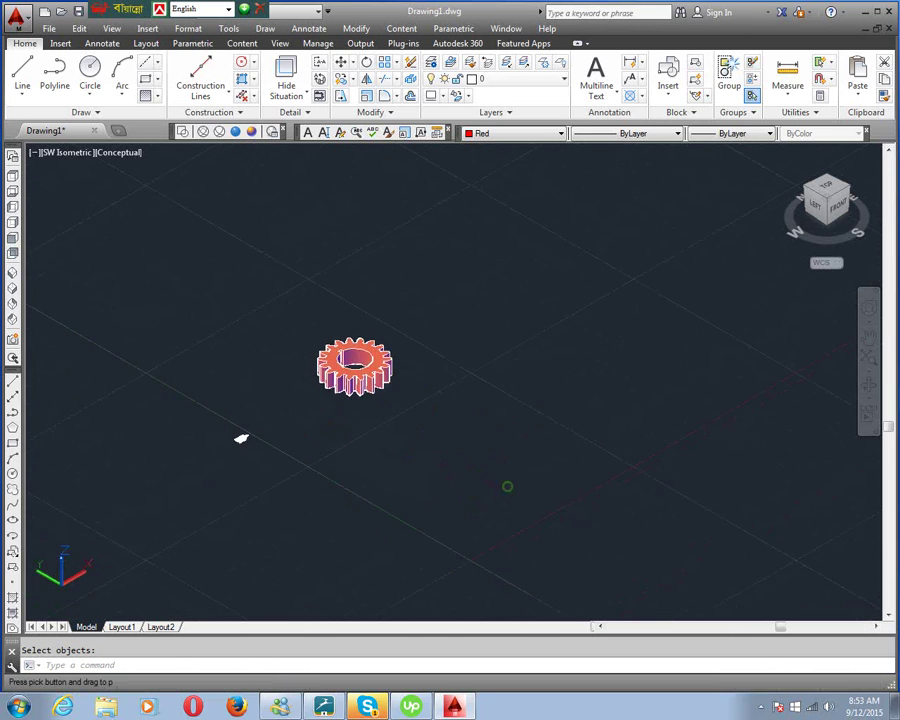
scroll(333, 355, "up", 4)
middle_click_drag(225, 372, 114, 358)
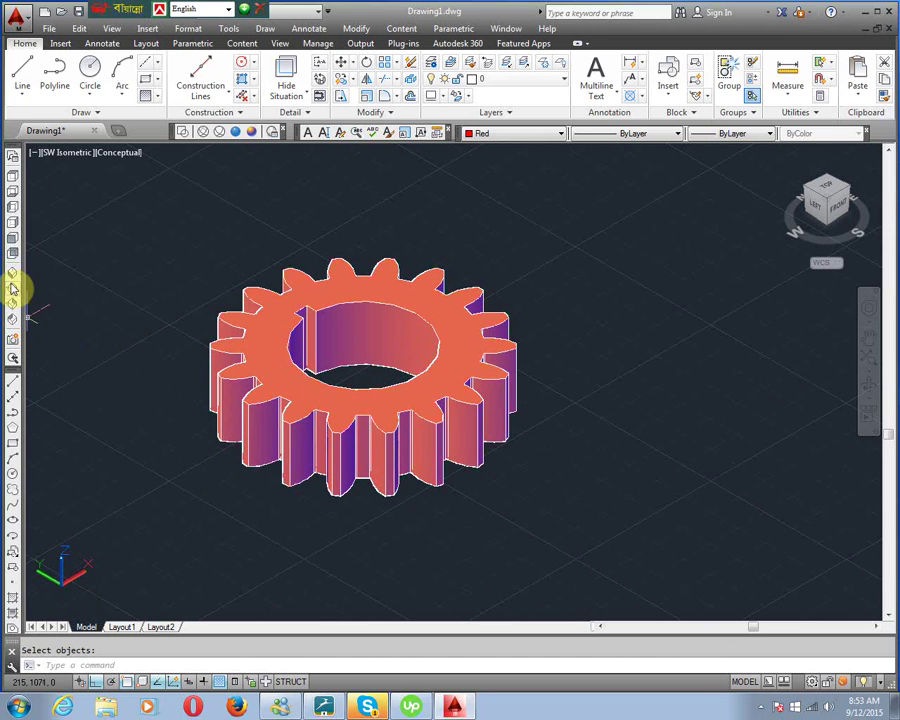
left_click(12, 290)
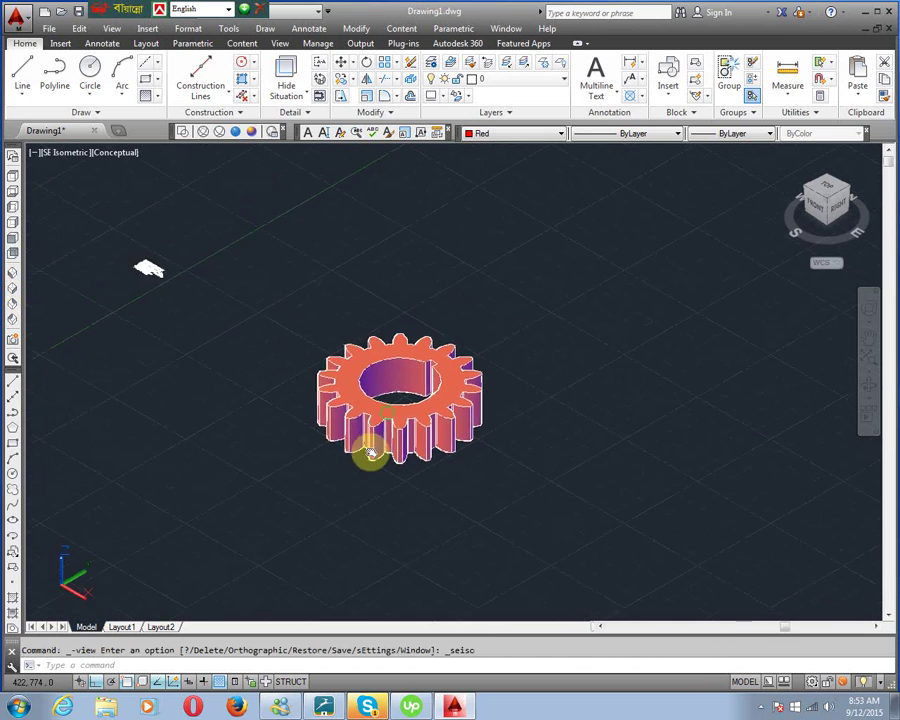
scroll(380, 448, "up", 3)
scroll(378, 447, "down", 2)
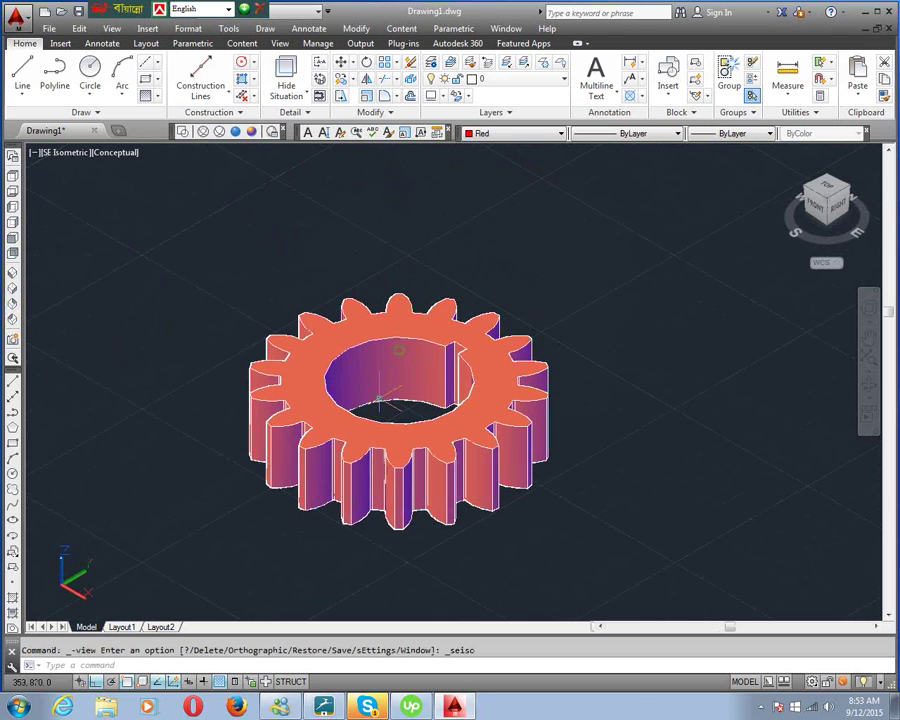